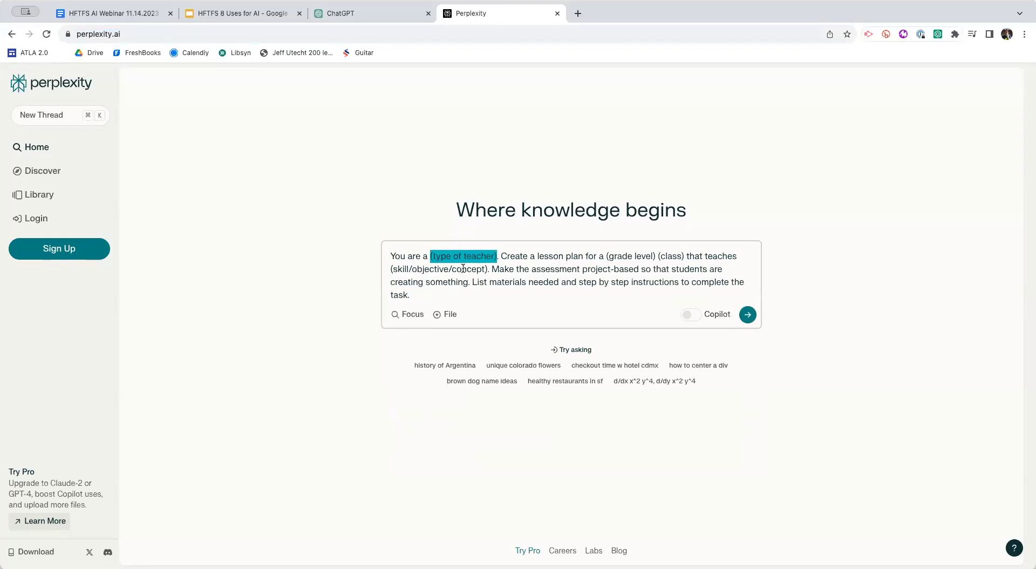
Step: Replace the teacher-type placeholder in the prompt with "6-8 Industrial Tech Teacher", correcting the spelling of Industrial
text(6-8)
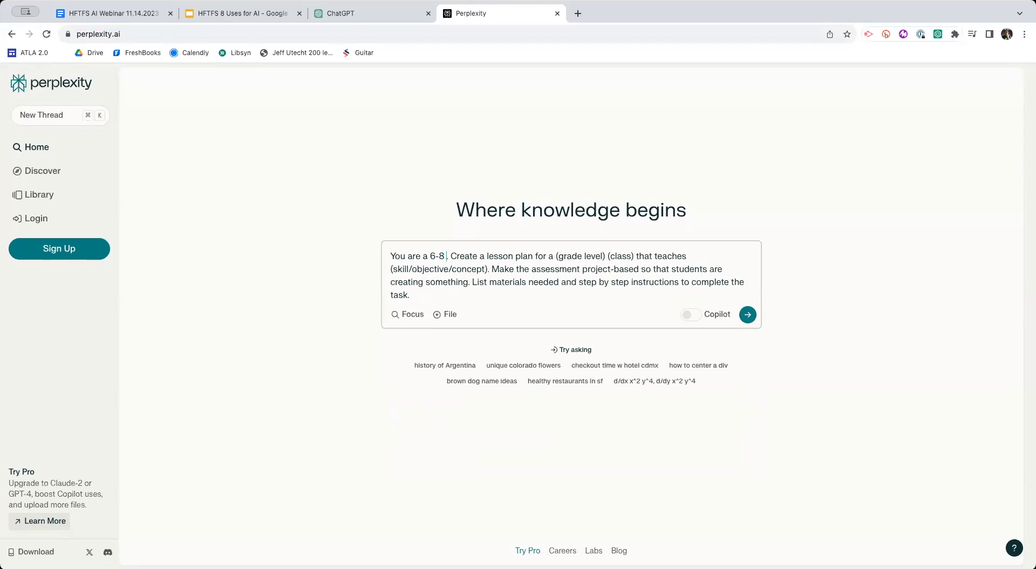
text( Industiral)
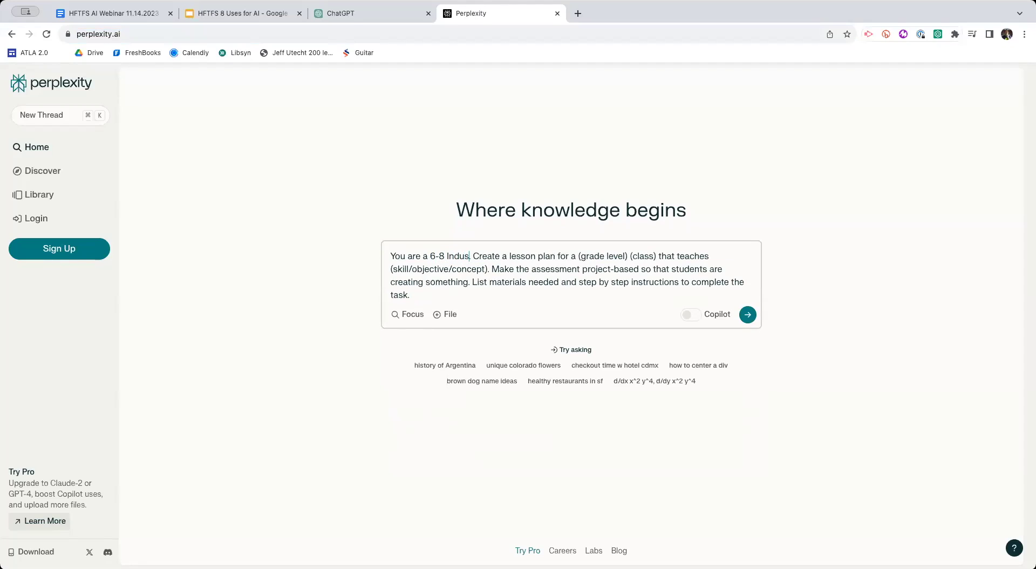
text( Tech Teacher)
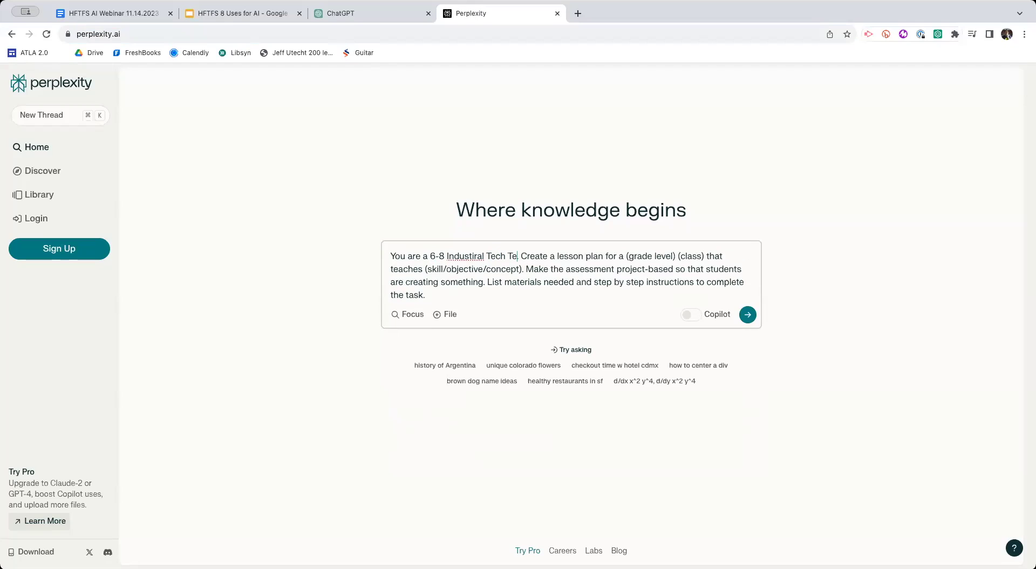
right_click(475, 256)
click(486, 261)
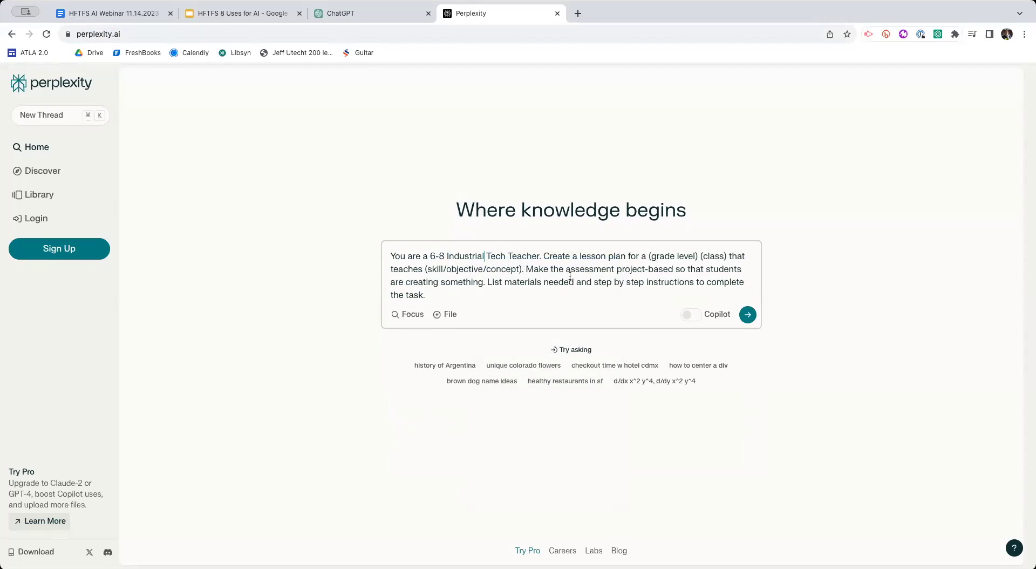
Step: Replace the grade level placeholder with "6" and the class placeholder with "industrial design"
drag(697, 258, 648, 257)
text(6)
drag(683, 257, 656, 258)
text(design)
key(BackSpace)
key(BackSpace)
key(BackSpace)
key(BackSpace)
key(BackSpace)
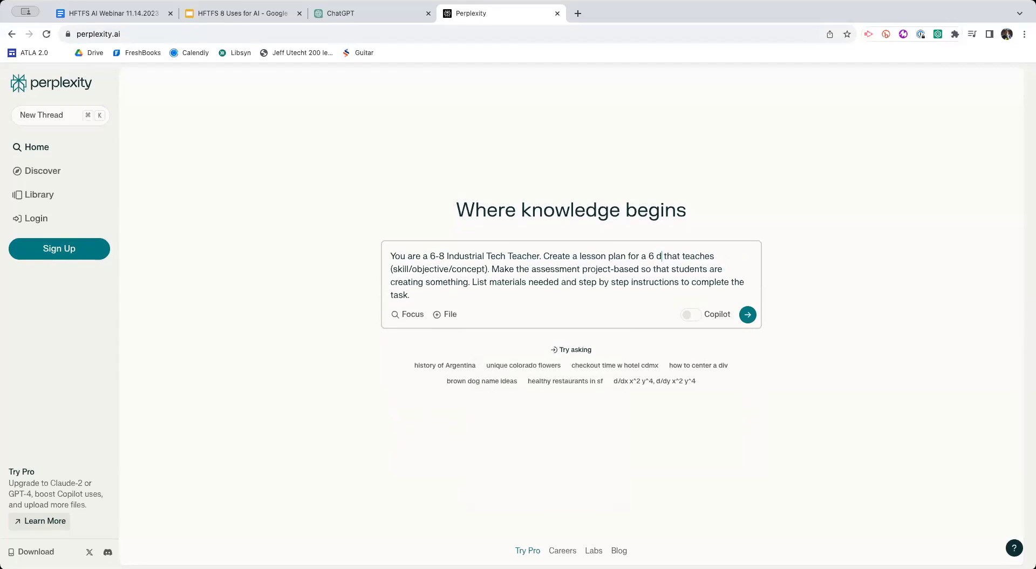
key(BackSpace)
text(industrial design)
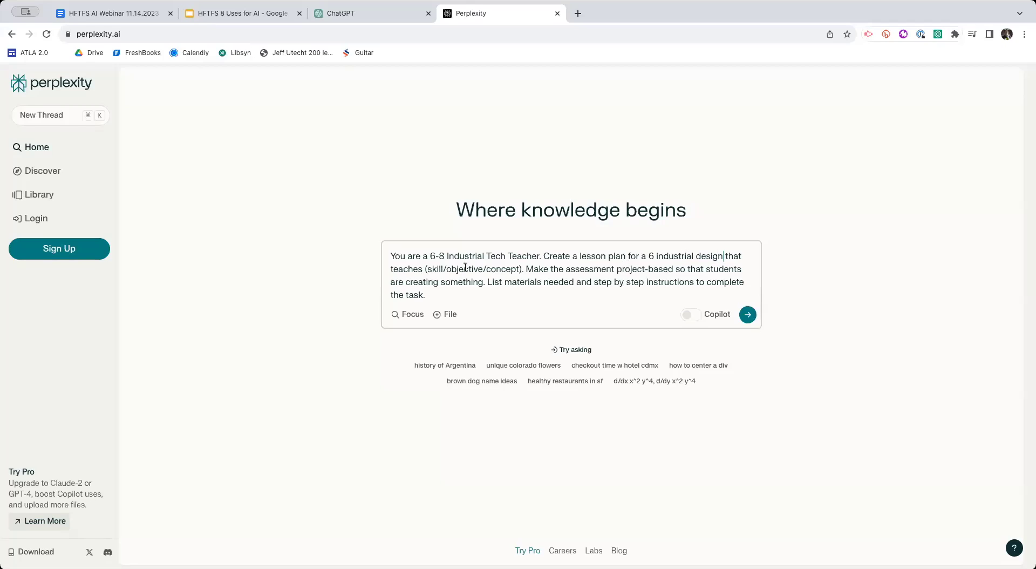
Step: Delete the skill/objective/concept placeholder and extend the grade level to read "6th grade"
drag(522, 269, 424, 269)
key(BackSpace)
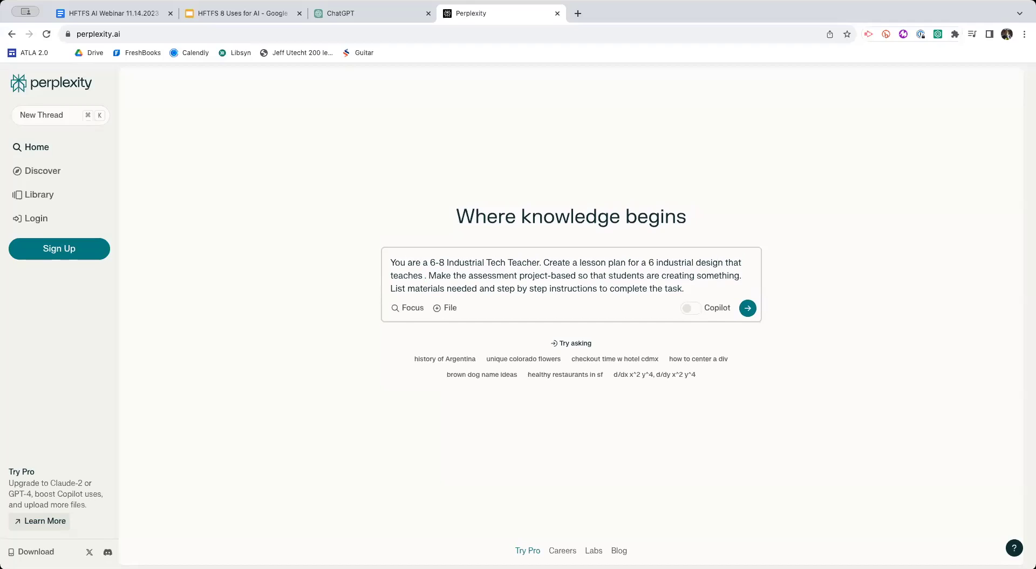
click(652, 262)
text(th grade)
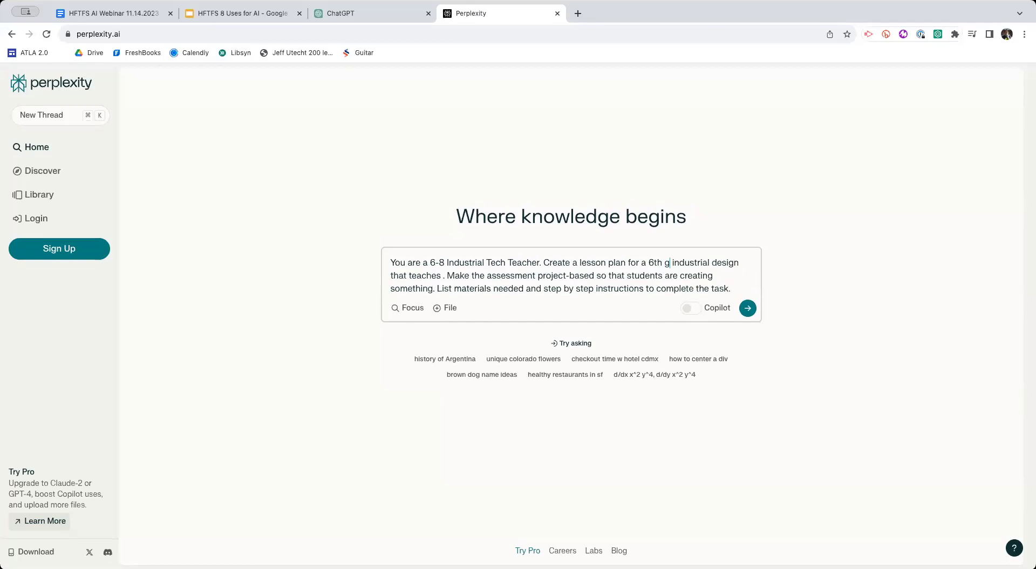
Step: Enter "industrial planing" as the concept after "teaches", with Industrial spelled correctly, and submit the lesson plan prompt
click(470, 276)
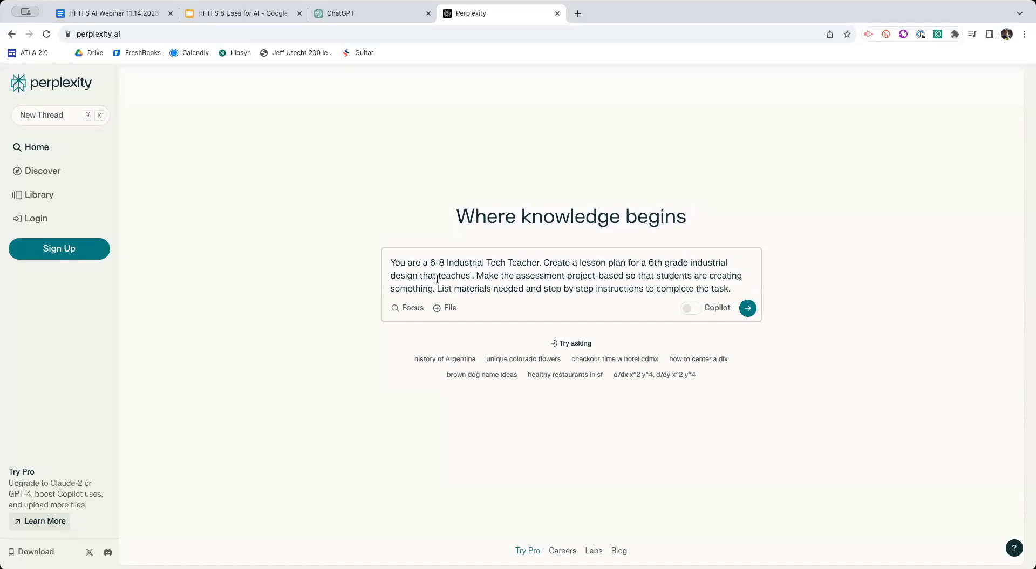
click(471, 276)
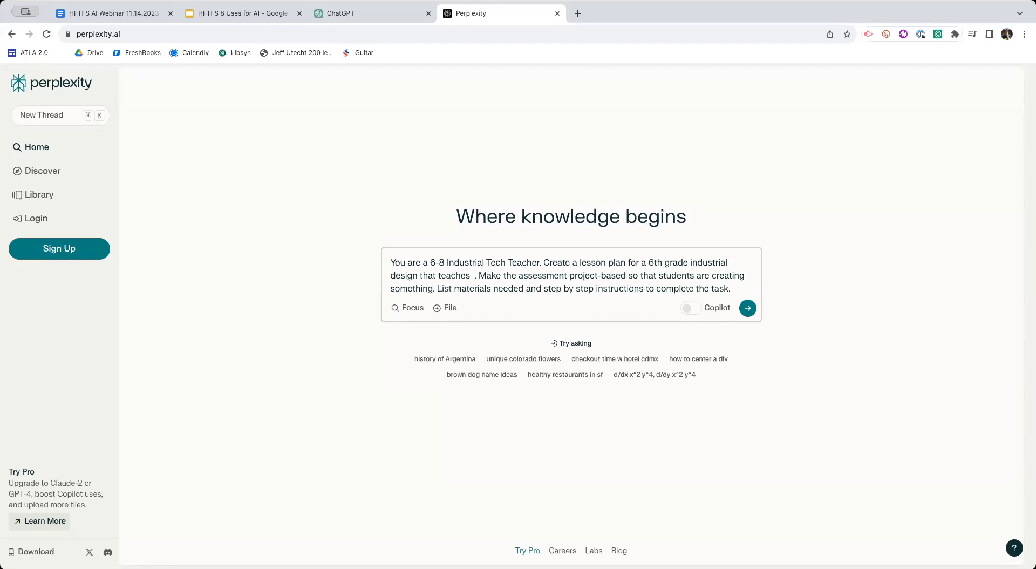
text(p)
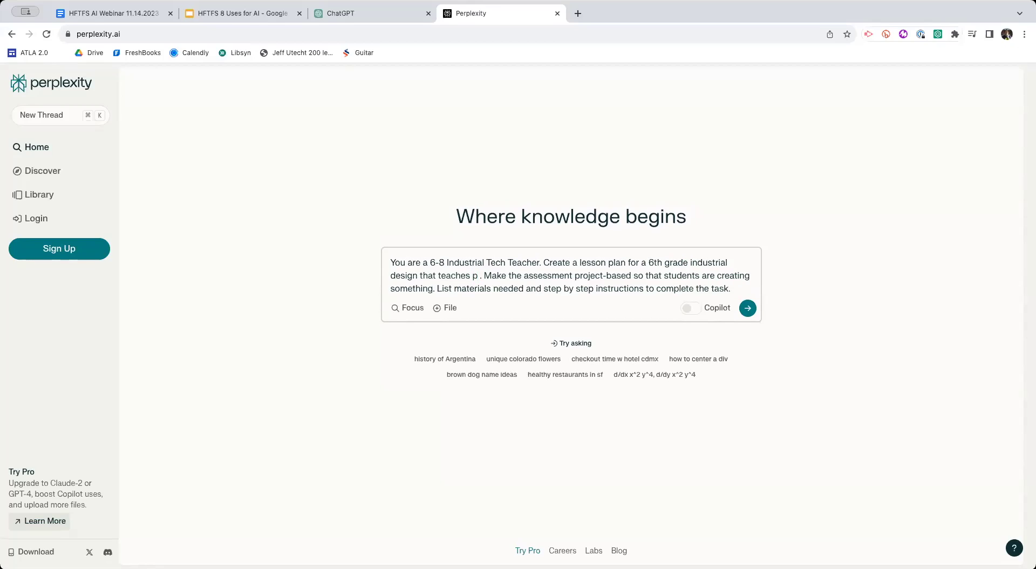
key(BackSpace)
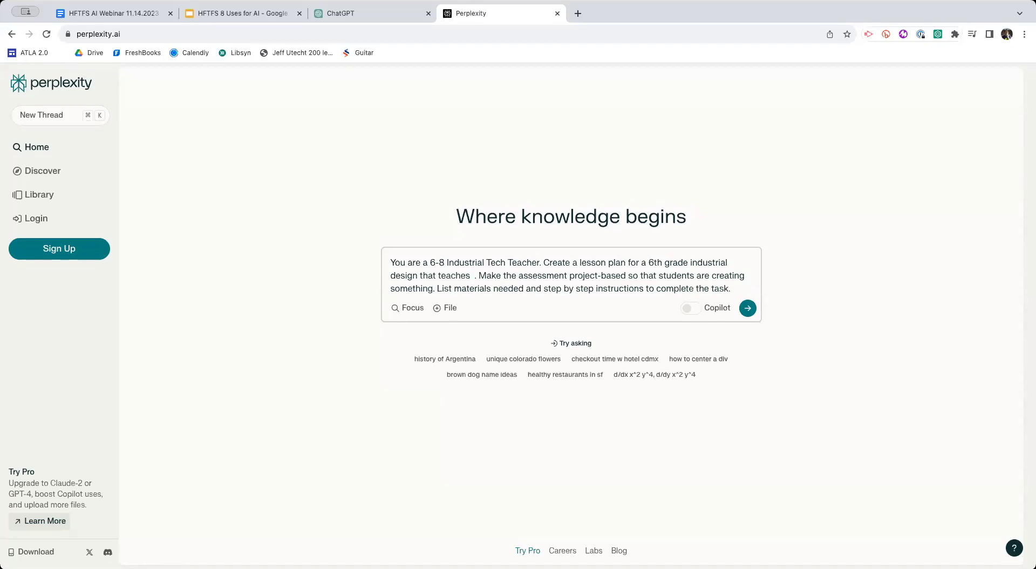
text(in)
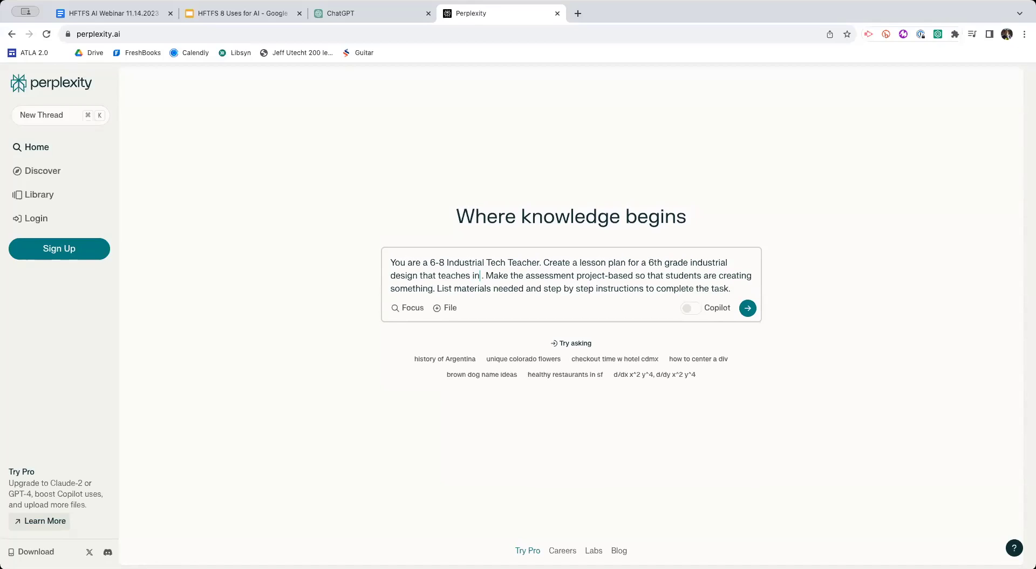
text(dustra)
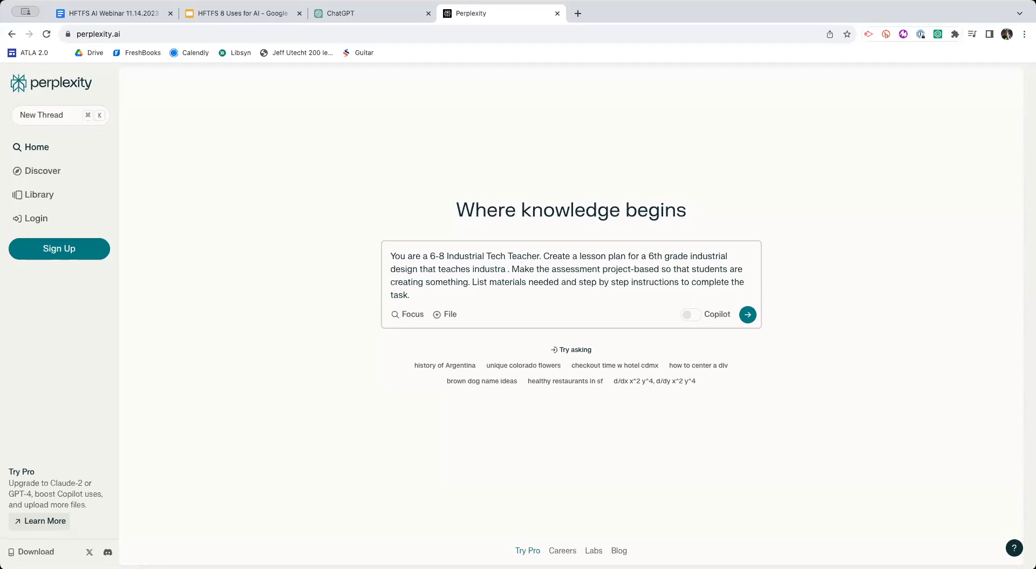
text(il plan)
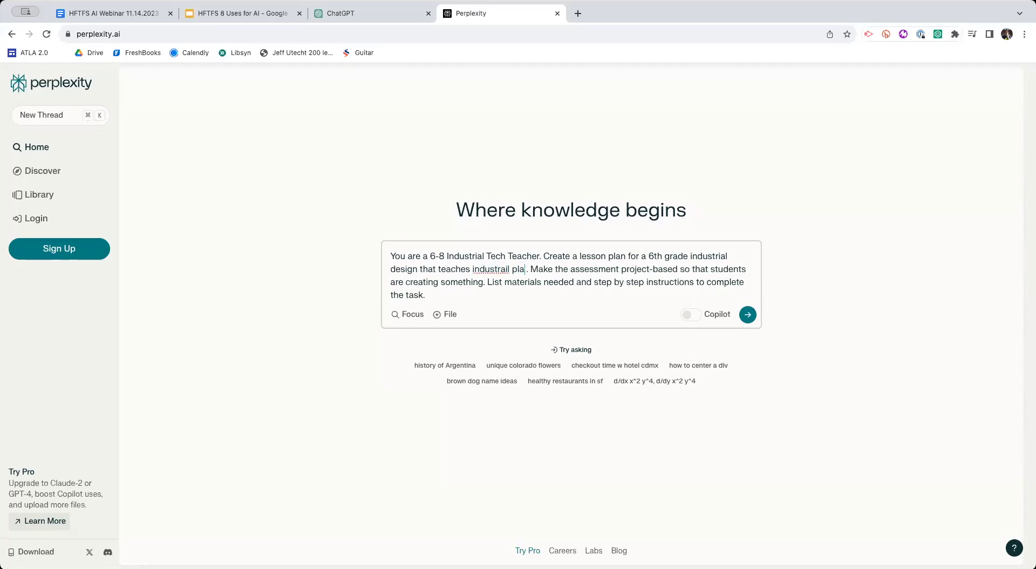
text(ning)
right_click(486, 268)
click(497, 275)
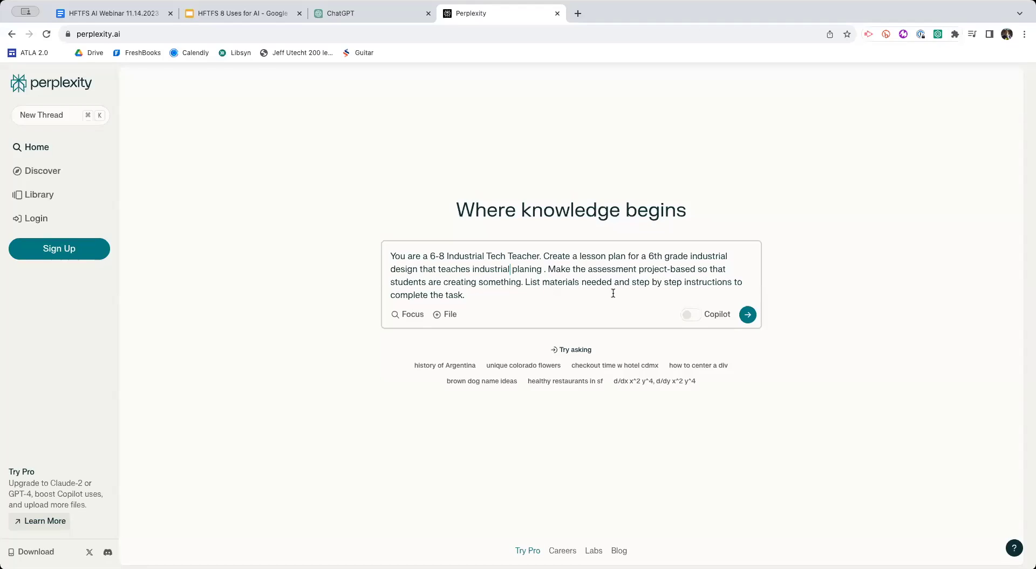
click(748, 317)
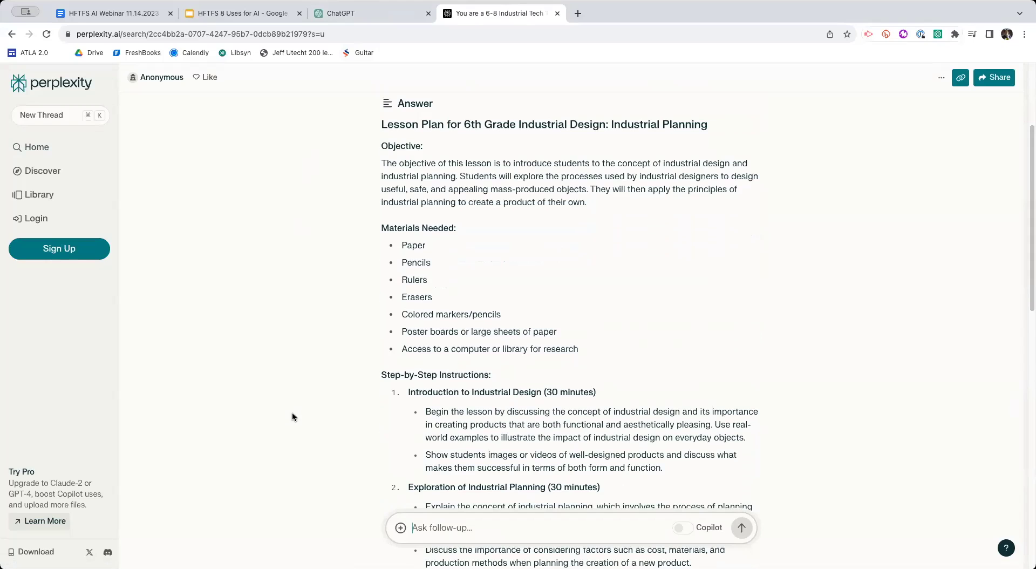
Step: Review the generated lesson plan's sources, objective, materials list and opening step-by-step instructions
scroll(293, 393, up, 3)
scroll(298, 400, up, 2)
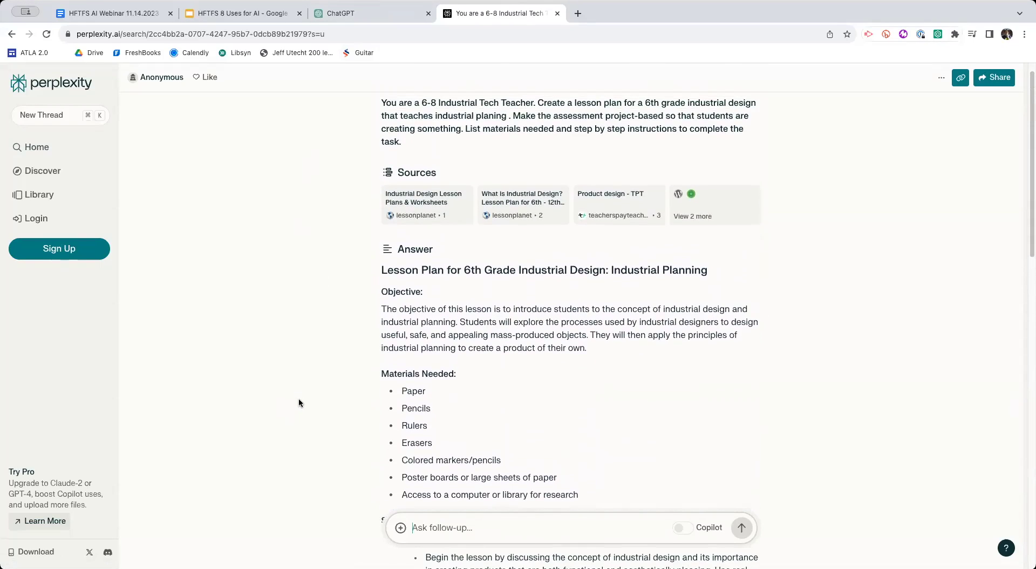
scroll(310, 353, down, 1)
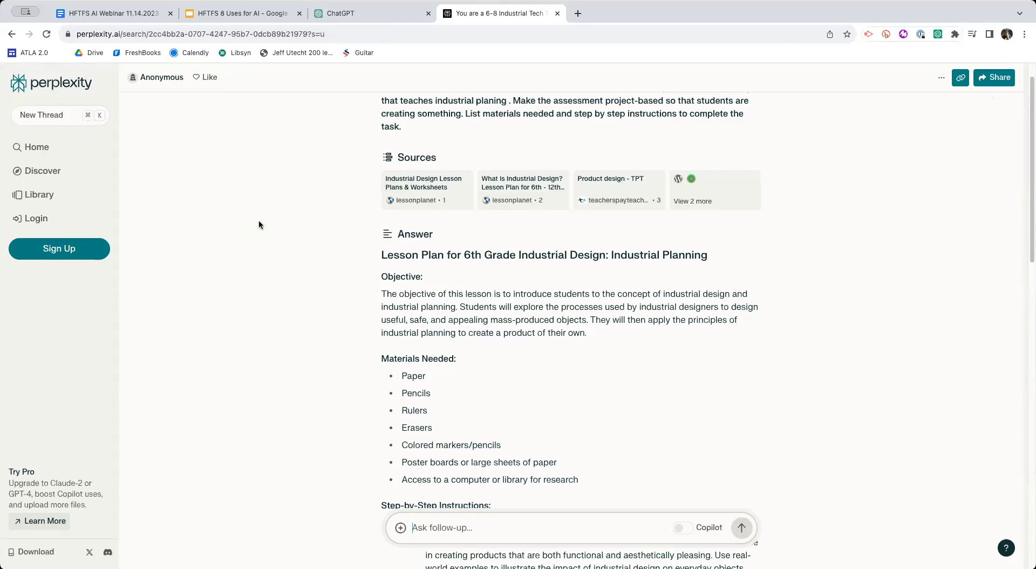
scroll(378, 330, down, 3)
scroll(380, 323, down, 3)
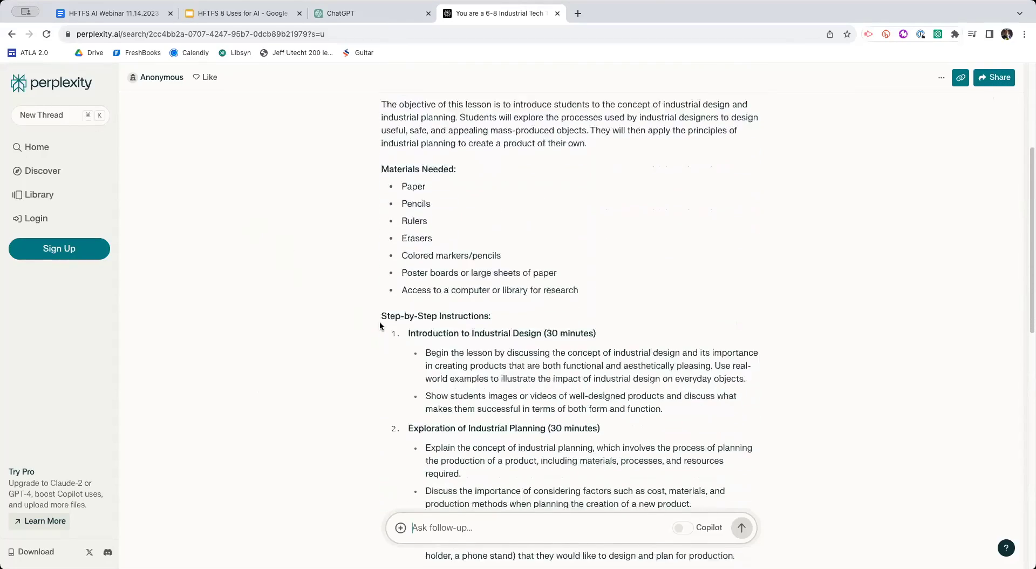
scroll(379, 322, up, 3)
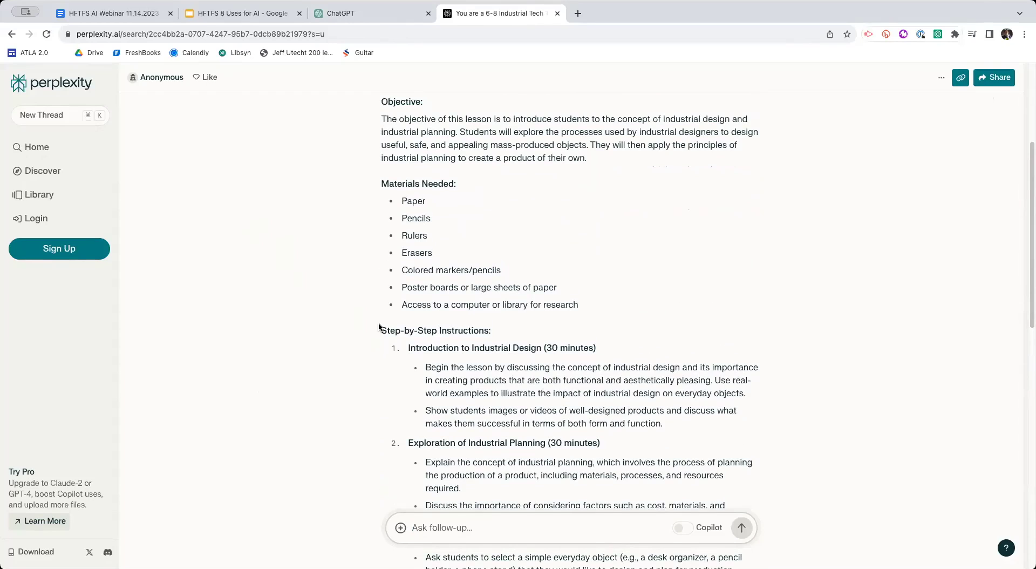
scroll(326, 332, down, 5)
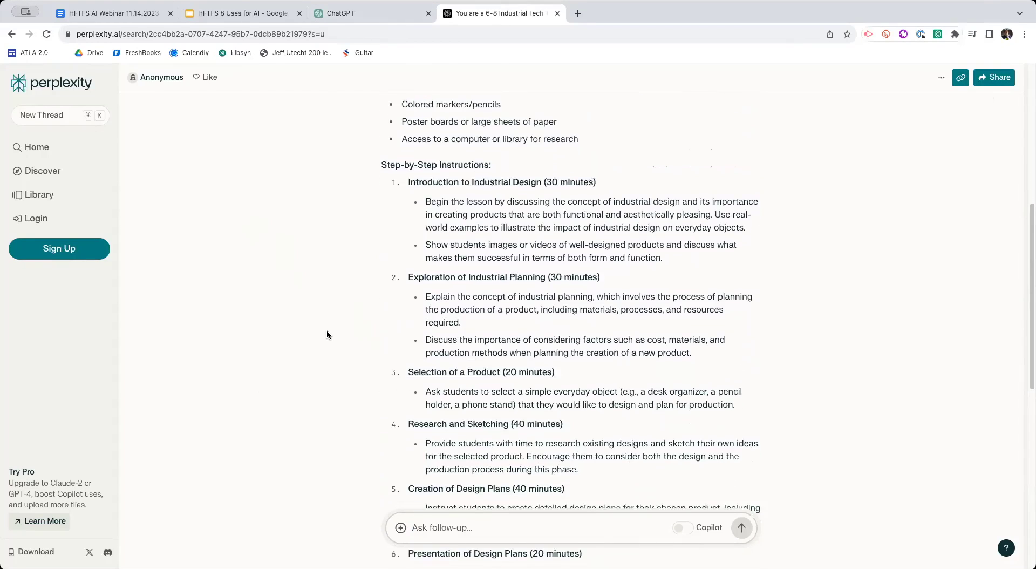
scroll(328, 333, up, 3)
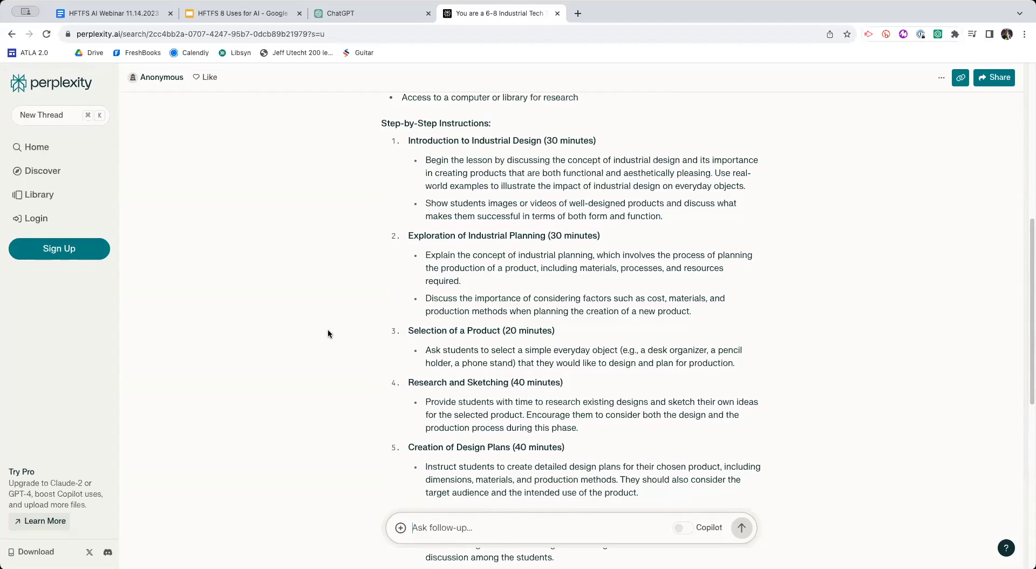
scroll(384, 348, up, 3)
scroll(389, 344, up, 5)
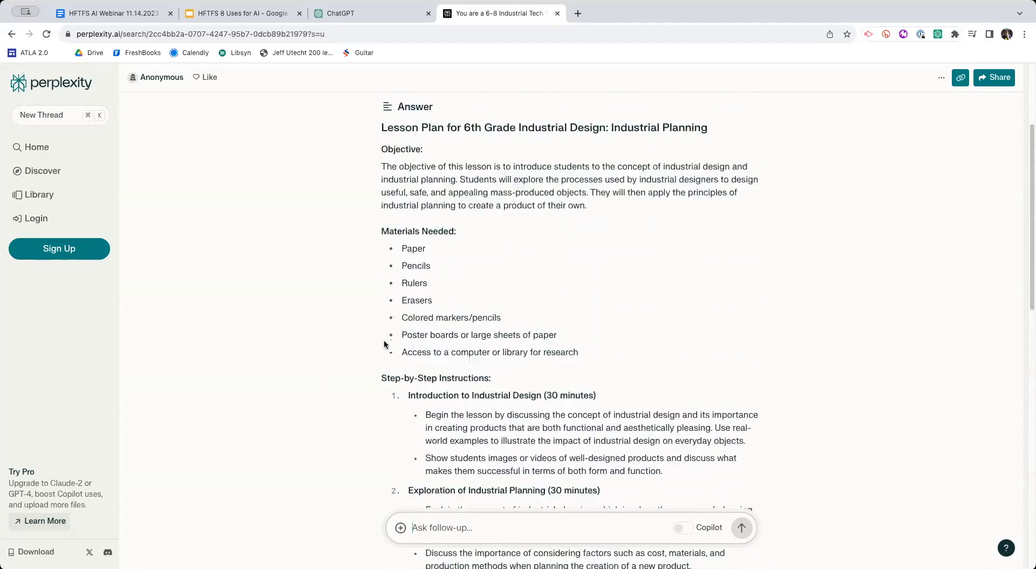
scroll(354, 324, down, 4)
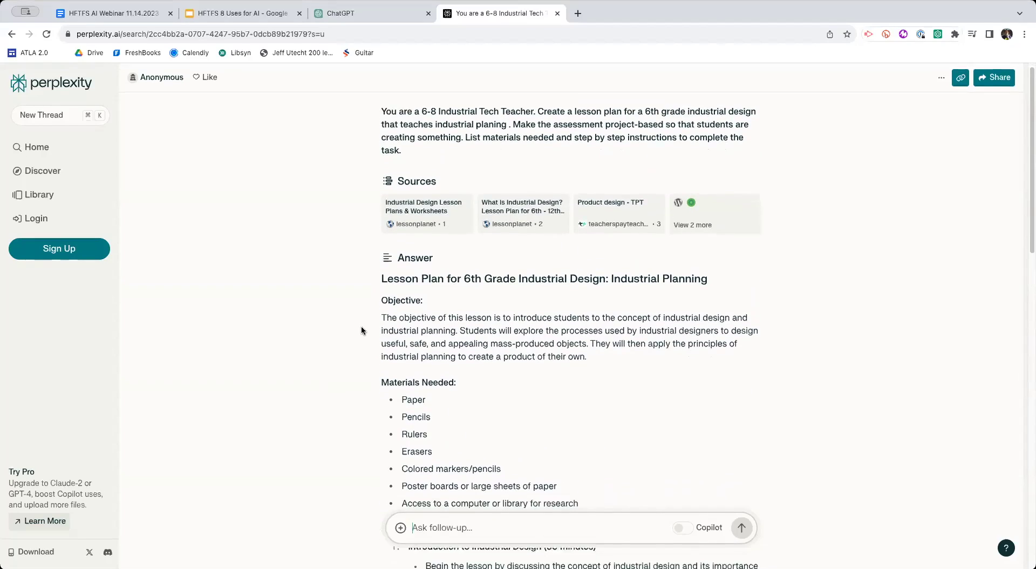
scroll(354, 325, down, 3)
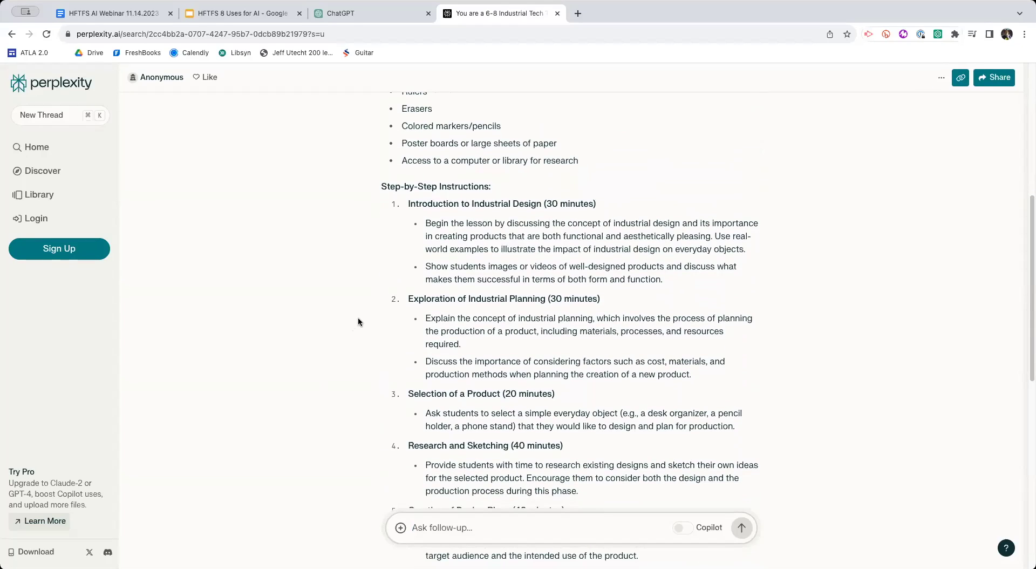
scroll(358, 322, down, 2)
scroll(358, 322, up, 4)
scroll(357, 322, up, 2)
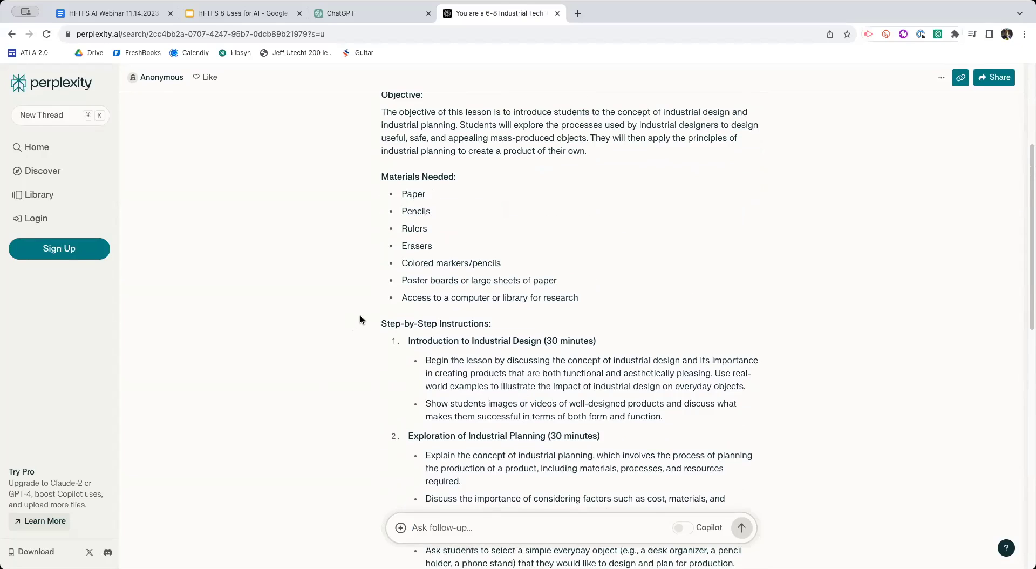
Step: Examine the rest of the lesson plan, including the later instruction stages, the assessment section and the related questions
scroll(361, 316, down, 7)
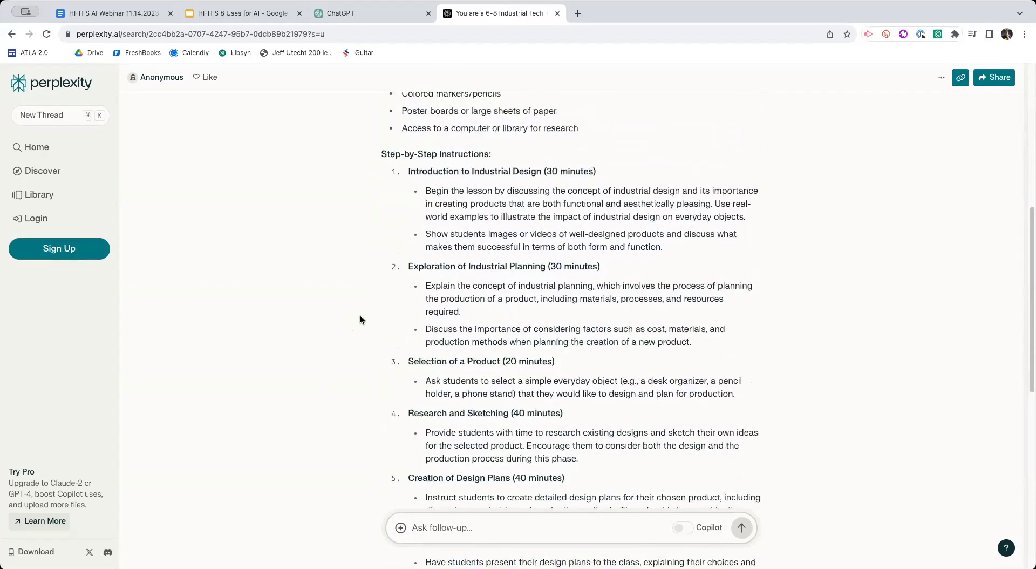
scroll(361, 319, down, 15)
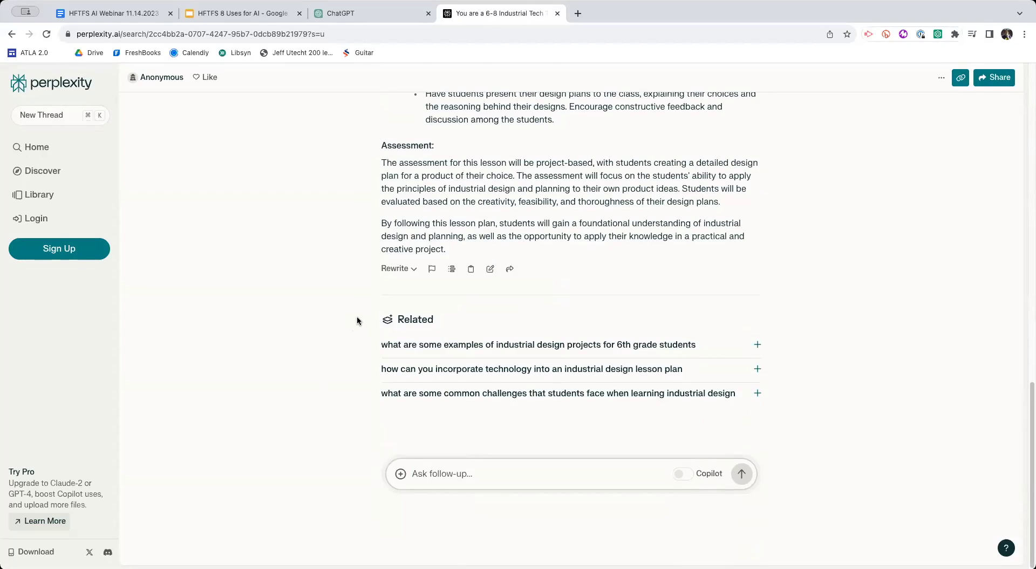
scroll(361, 319, up, 8)
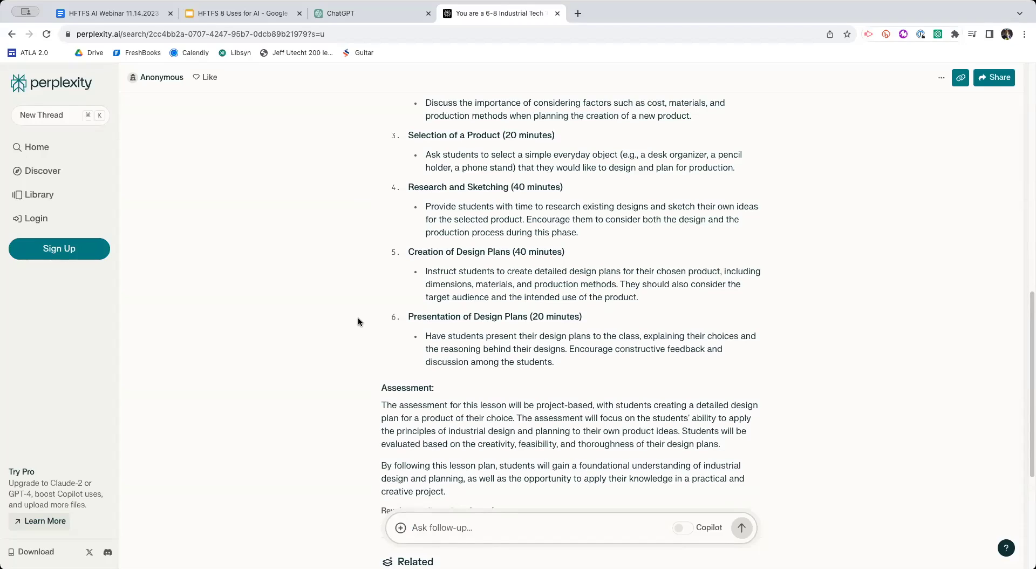
scroll(358, 321, down, 2)
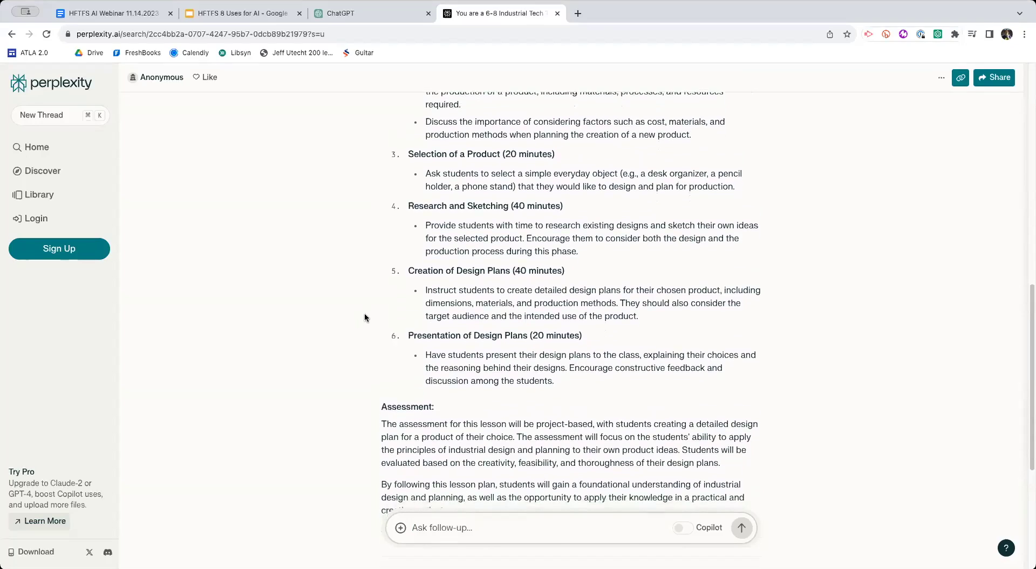
scroll(364, 317, up, 5)
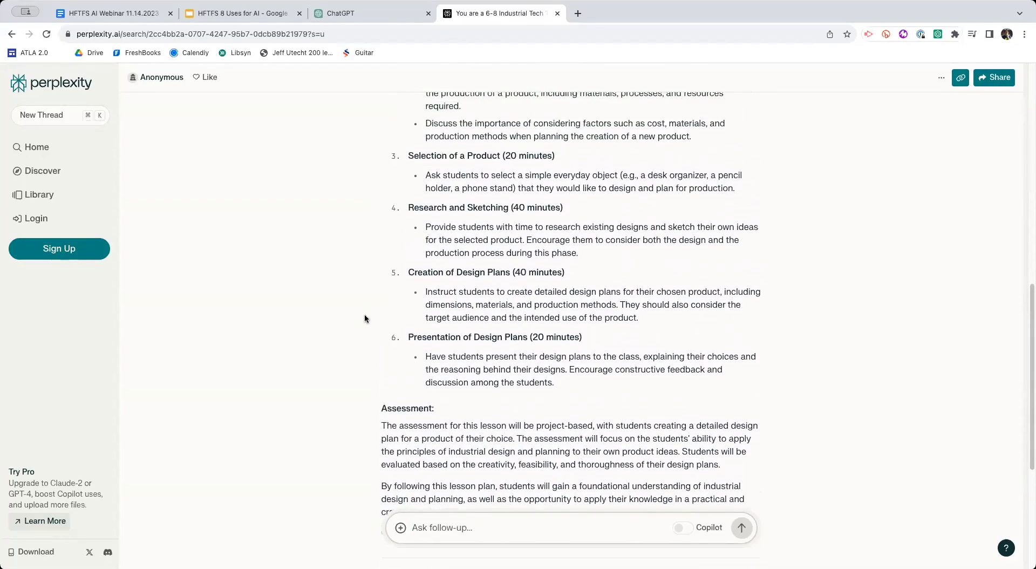
scroll(365, 319, up, 2)
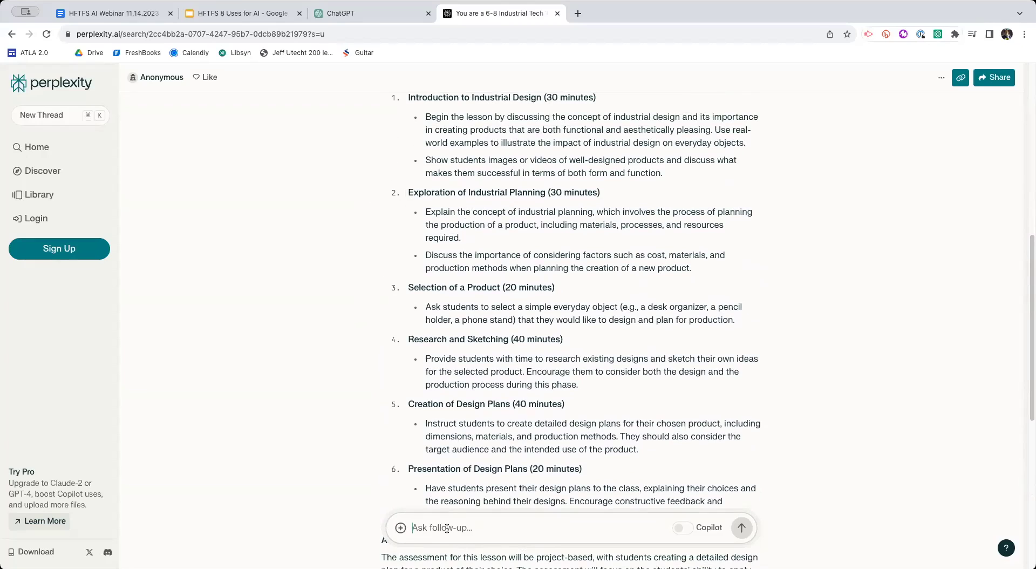
scroll(416, 453, down, 3)
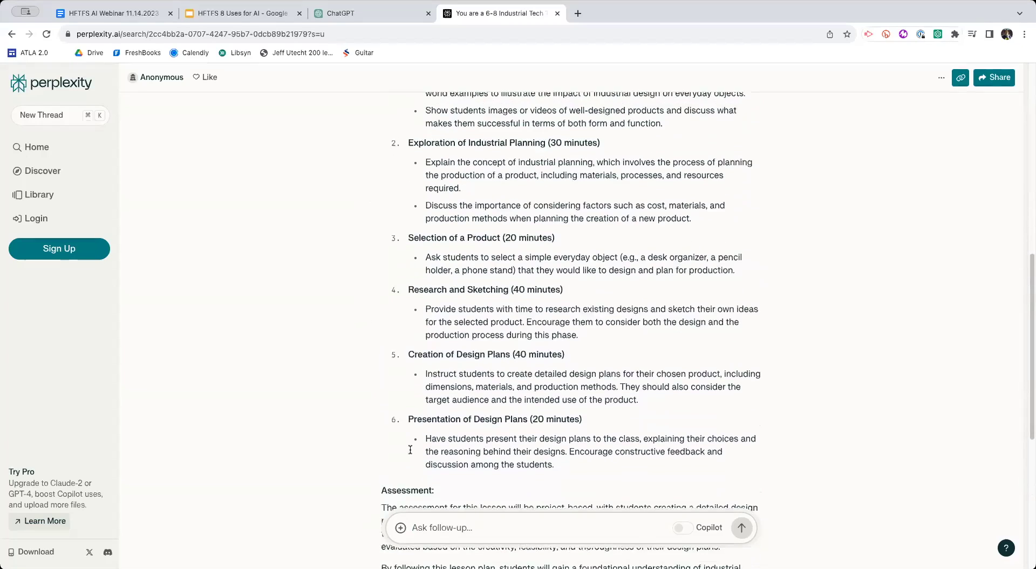
scroll(356, 451, up, 2)
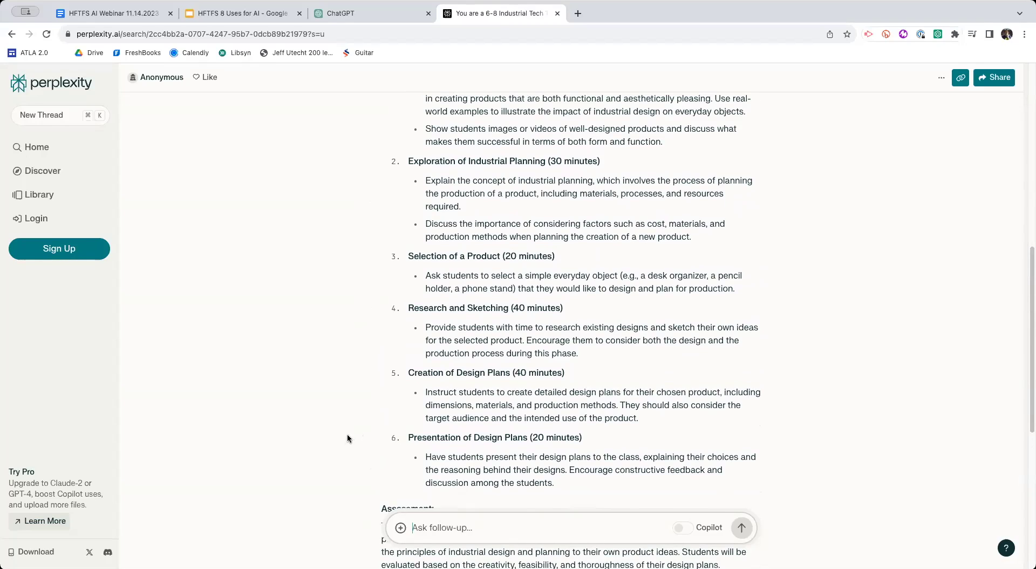
Step: Ask the follow-up "Can you break down the steps for the Exploration of industrial planning", with industrial spelled correctly
scroll(345, 438, up, 3)
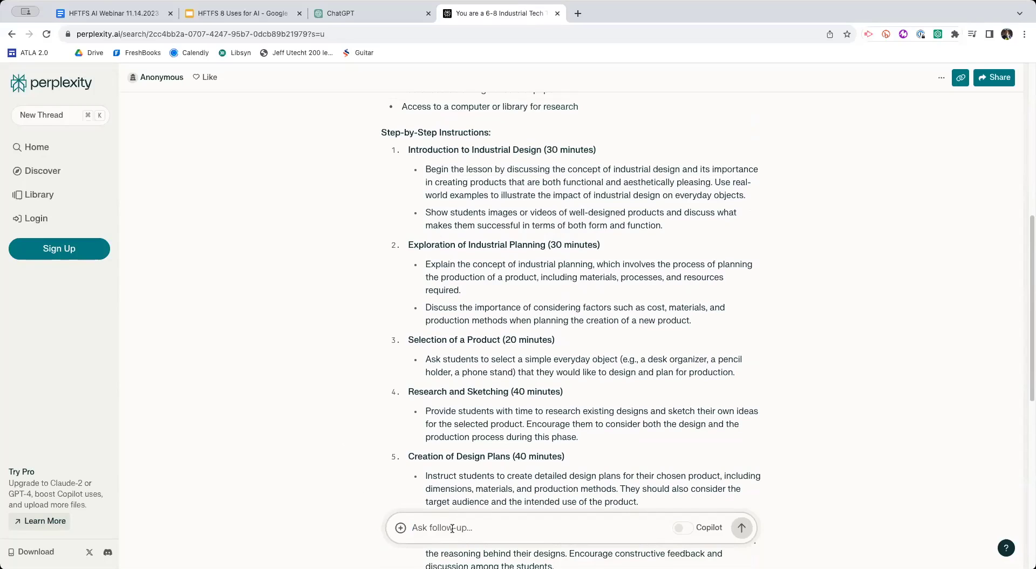
text(Ex)
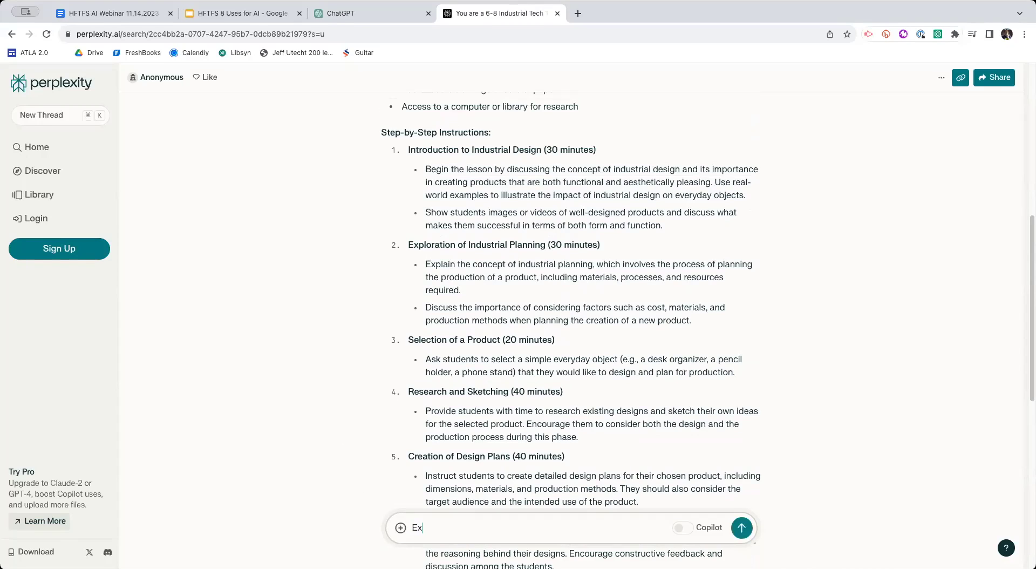
key(BackSpace)
key(BackSpace)
text(Can you break down the steps for the )
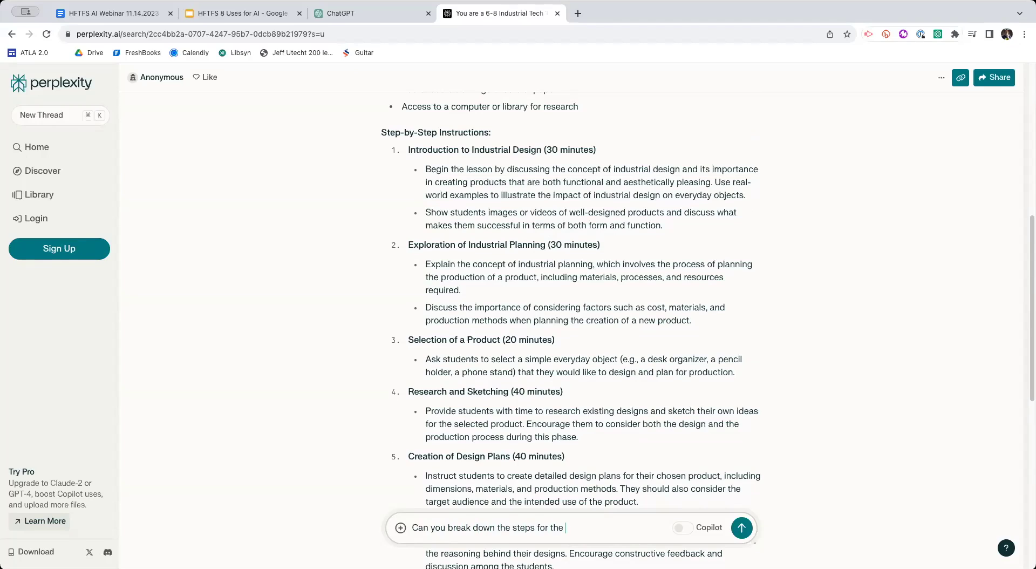
text(Exploration of indstrial planning)
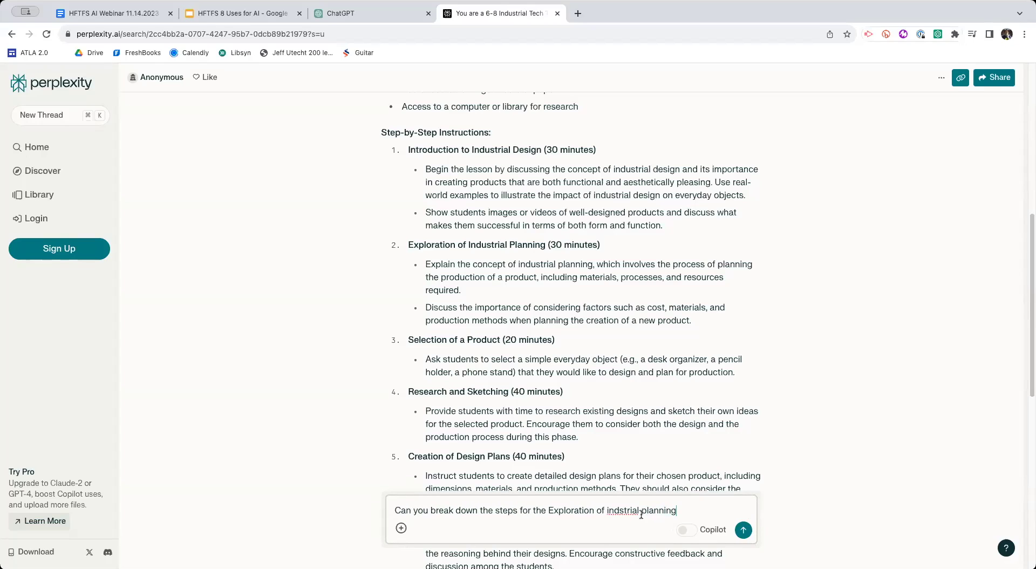
right_click(622, 511)
click(650, 326)
click(743, 529)
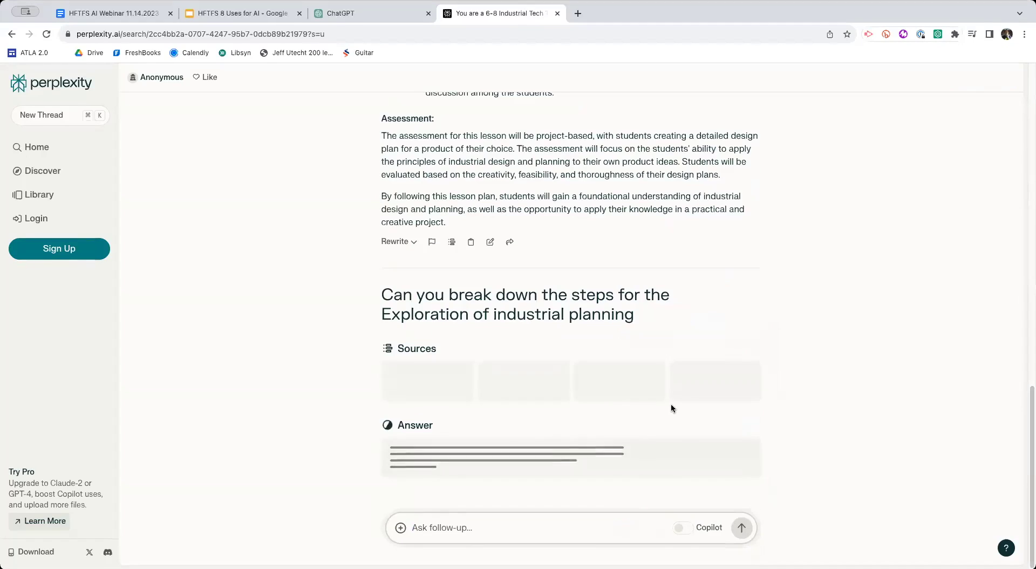
Step: Review the generated breakdown of industrial planning exploration, reading each numbered step and the closing summary
scroll(494, 230, up, 9)
scroll(496, 244, down, 5)
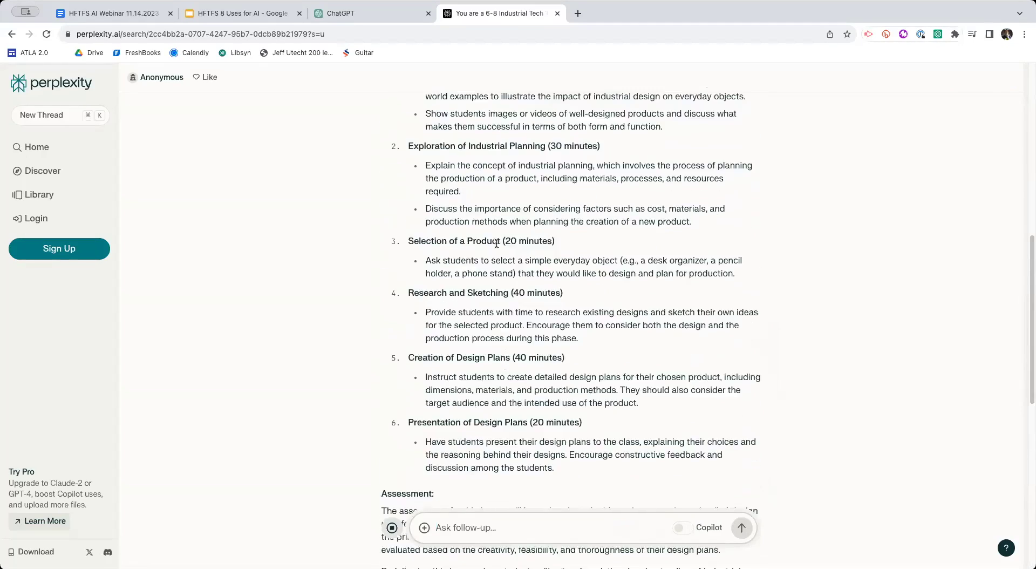
scroll(496, 244, down, 10)
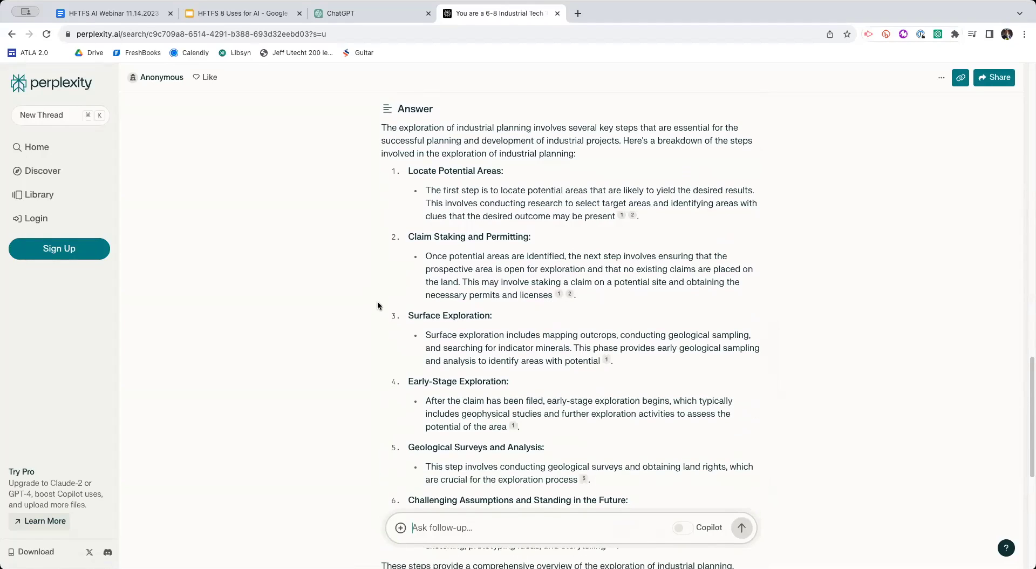
scroll(361, 299, down, 3)
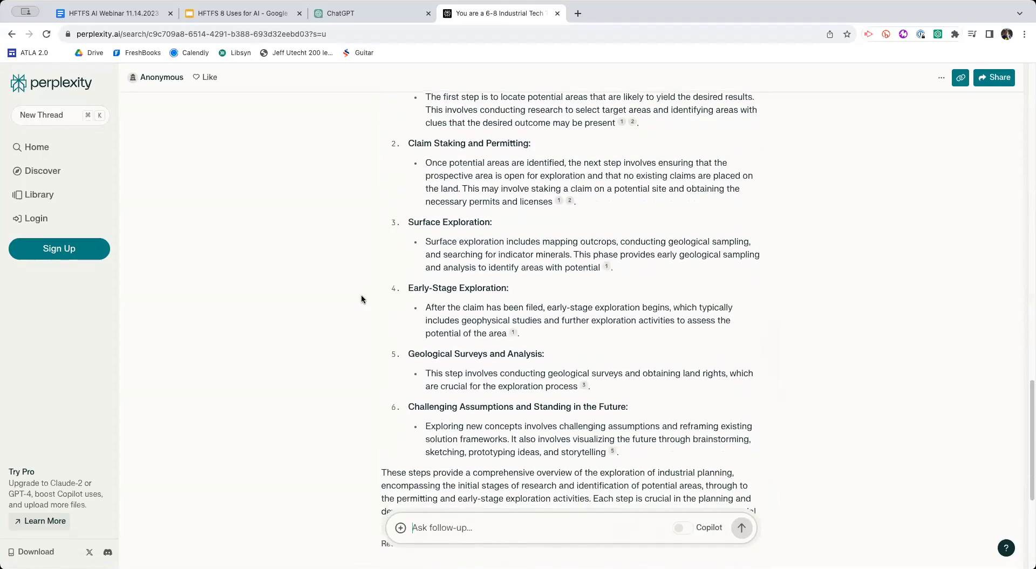
scroll(361, 299, down, 5)
scroll(360, 296, up, 8)
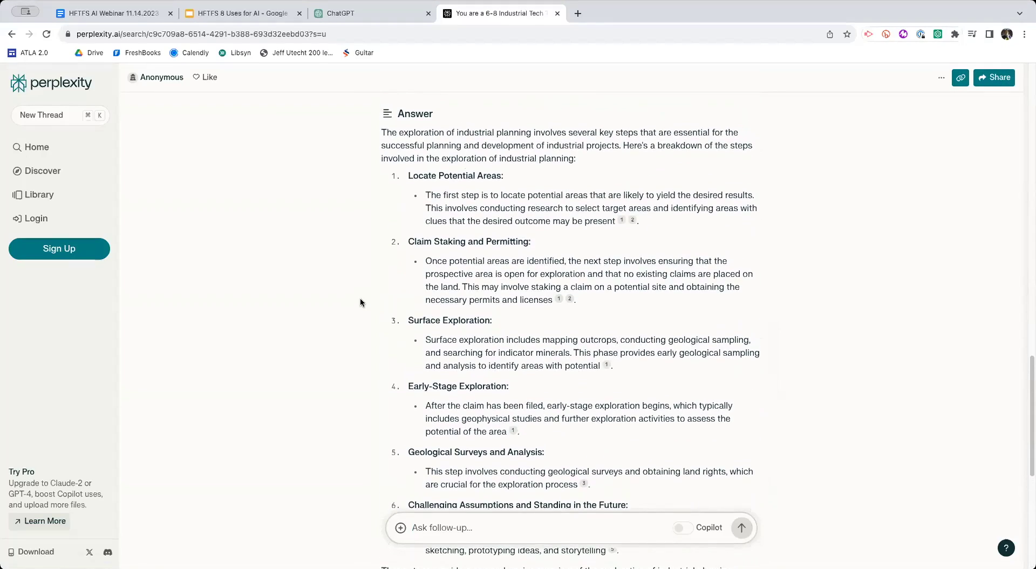
scroll(360, 303, down, 1)
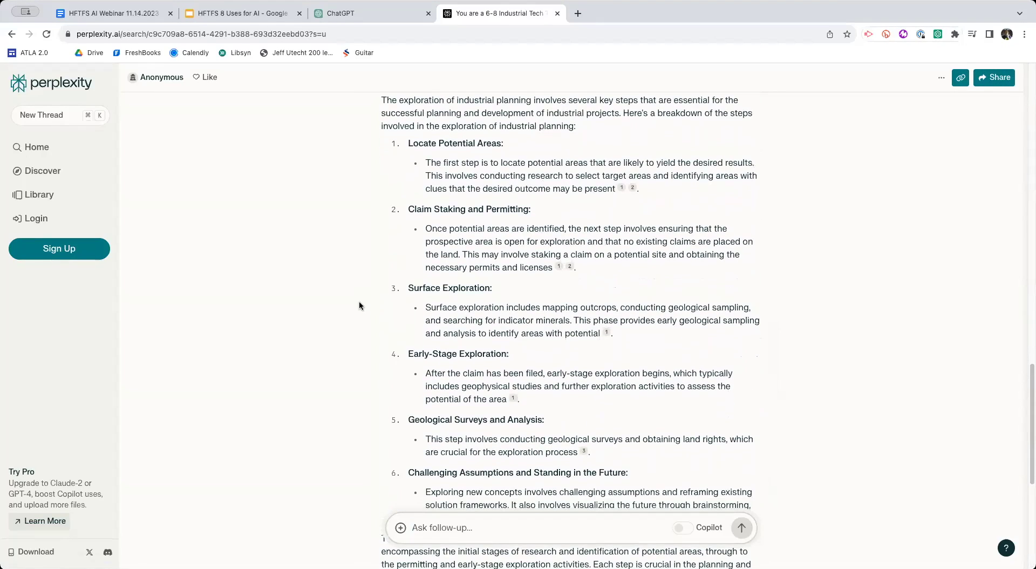
scroll(354, 308, down, 1)
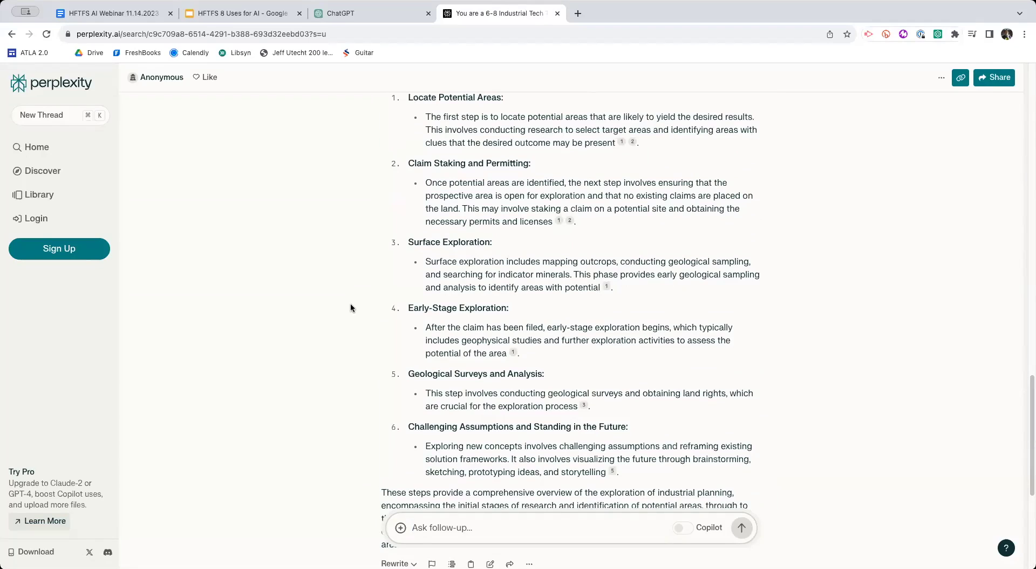
scroll(351, 307, down, 2)
scroll(350, 308, down, 1)
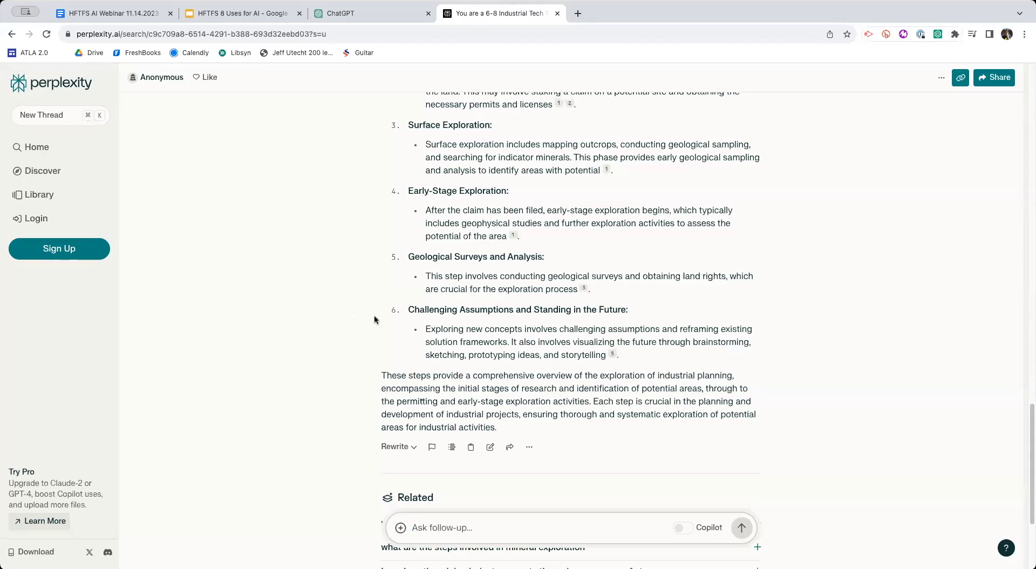
Step: Compare the breakdown with the original lesson plan above it, and check its sources and related questions
scroll(402, 332, down, 3)
scroll(398, 338, up, 10)
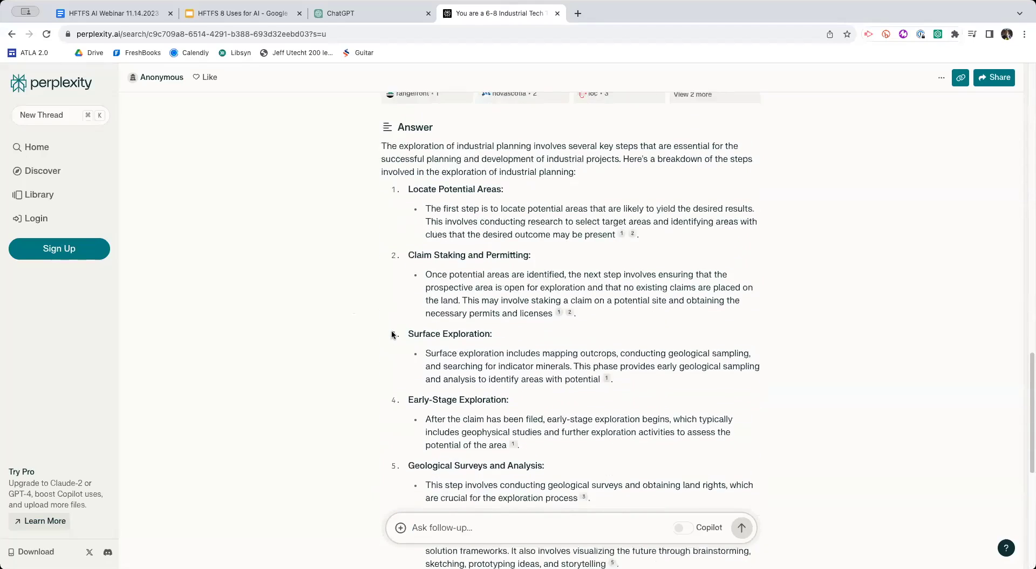
scroll(372, 340, up, 4)
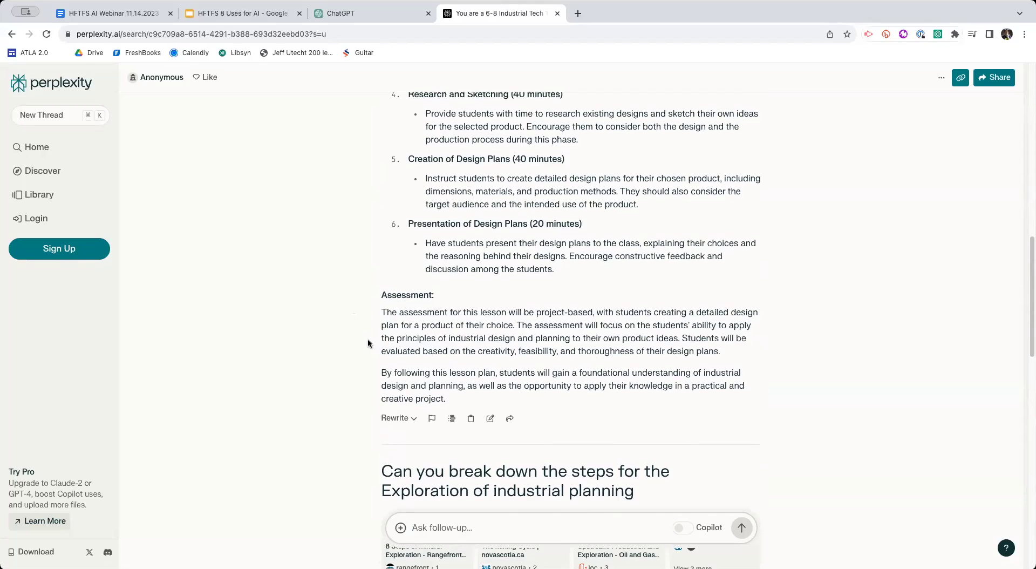
scroll(360, 346, down, 2)
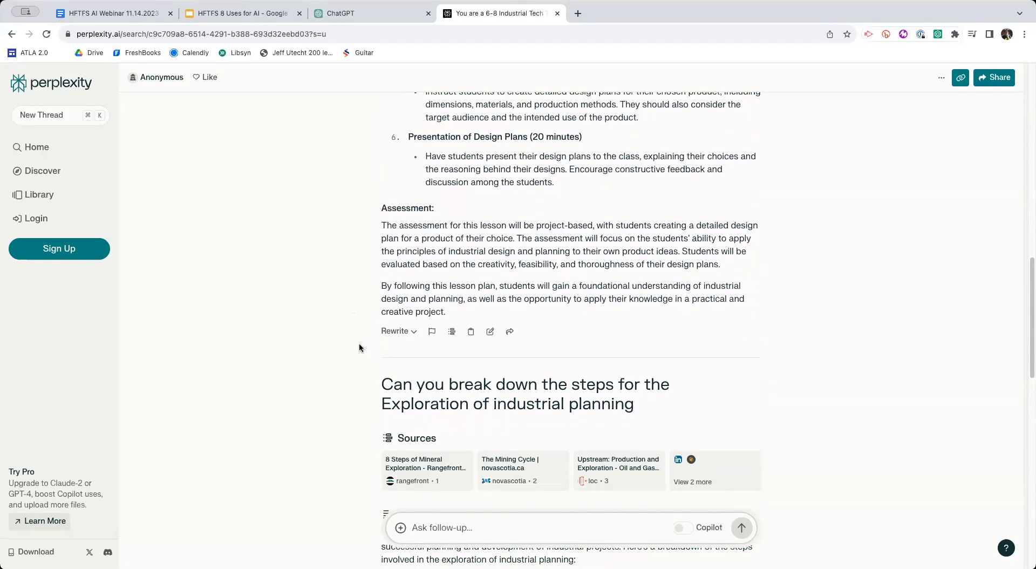
scroll(359, 345, down, 3)
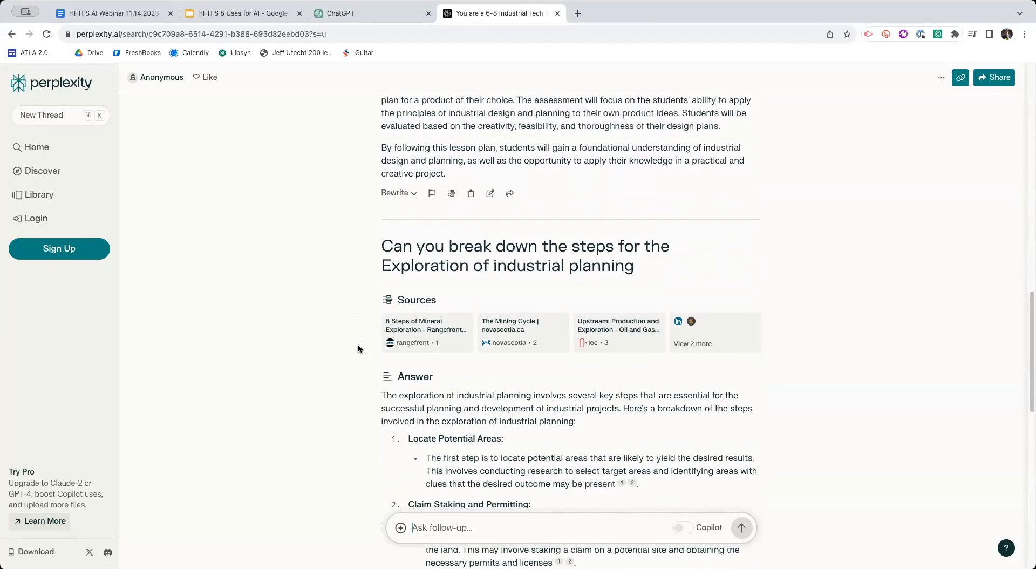
scroll(357, 345, down, 10)
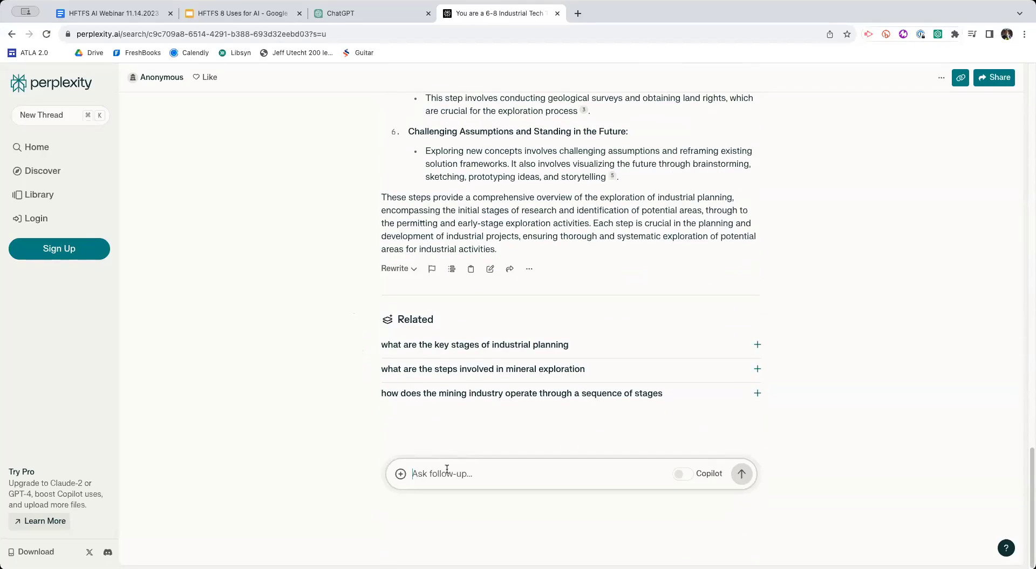
scroll(312, 374, up, 6)
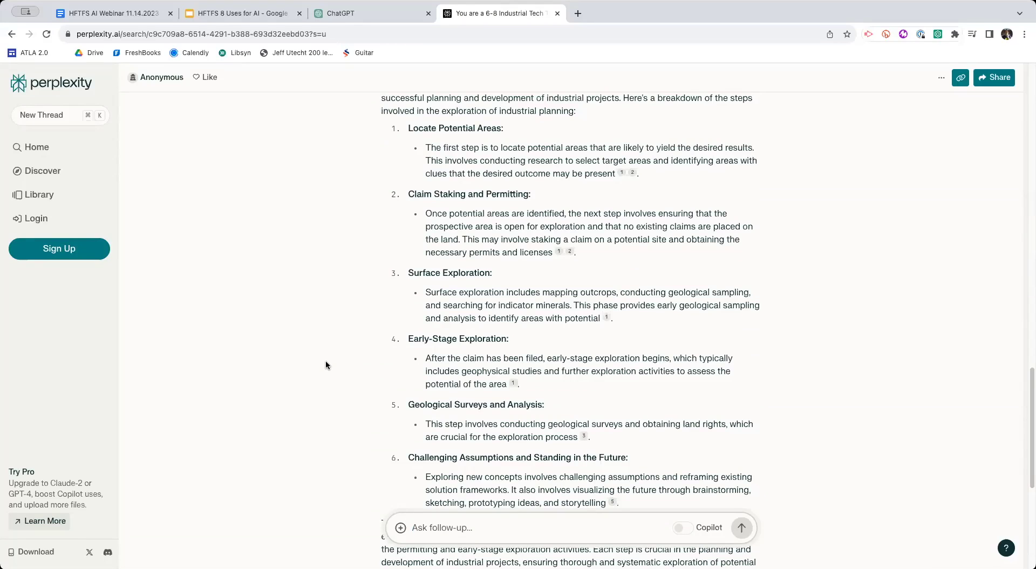
Step: Submit a follow-up asking to create a 4 point rubric to assess this lesson and put it in table format
scroll(348, 367, down, 6)
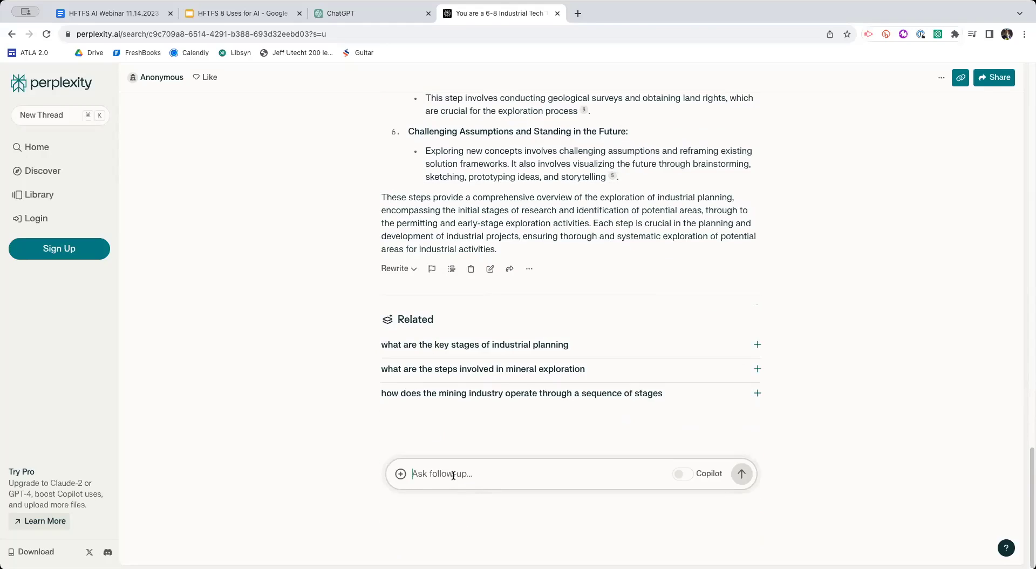
text(Creat)
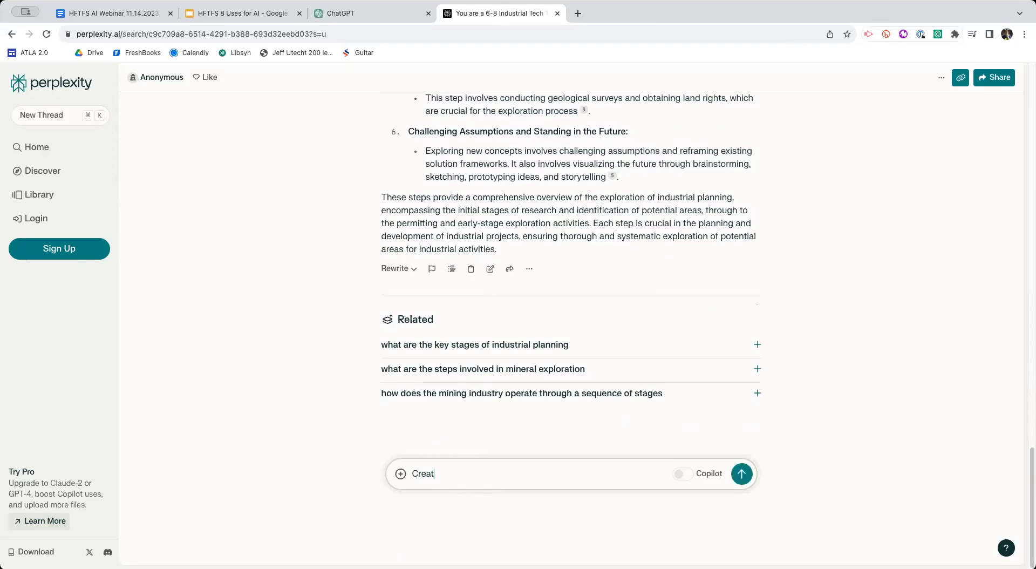
text(e a 4 point rubric to asseess this les)
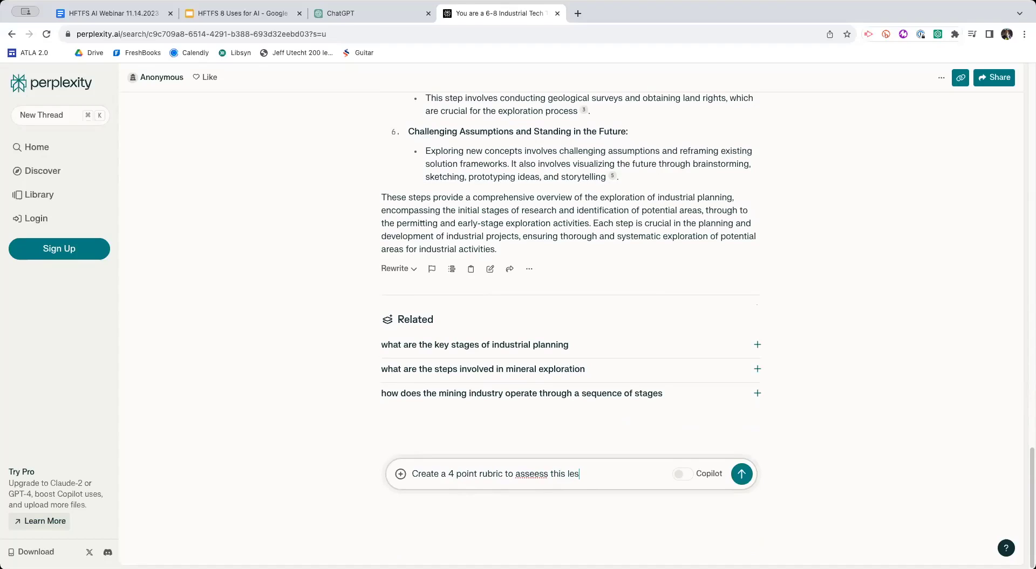
text(son and put it in a)
key(BackSpace)
text(table format)
key(Return)
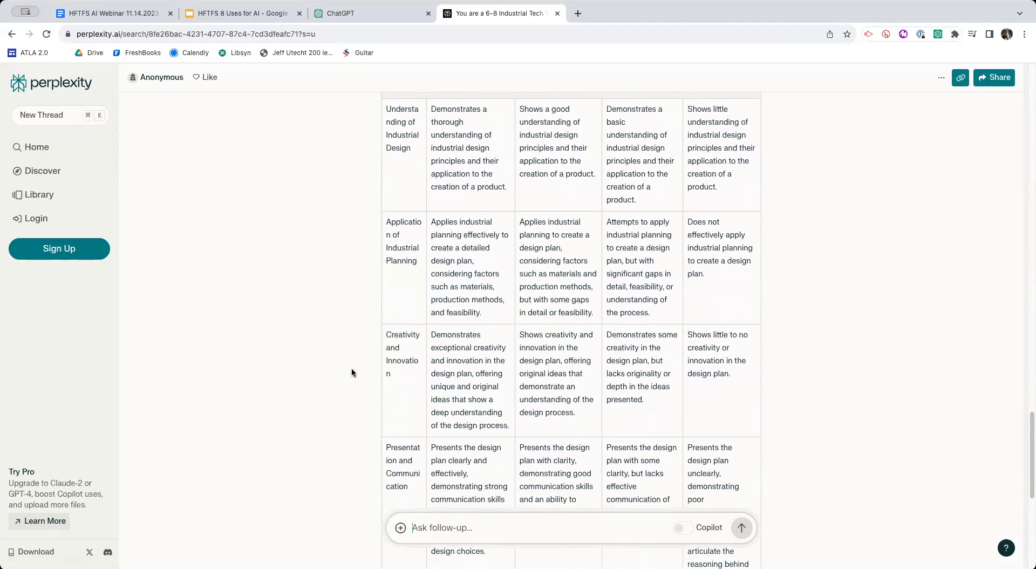
Step: Examine the rubric table's criteria and point-level descriptions, and return to the HFTFS 8 Uses for AI presentation in Google Slides
scroll(346, 364, down, 5)
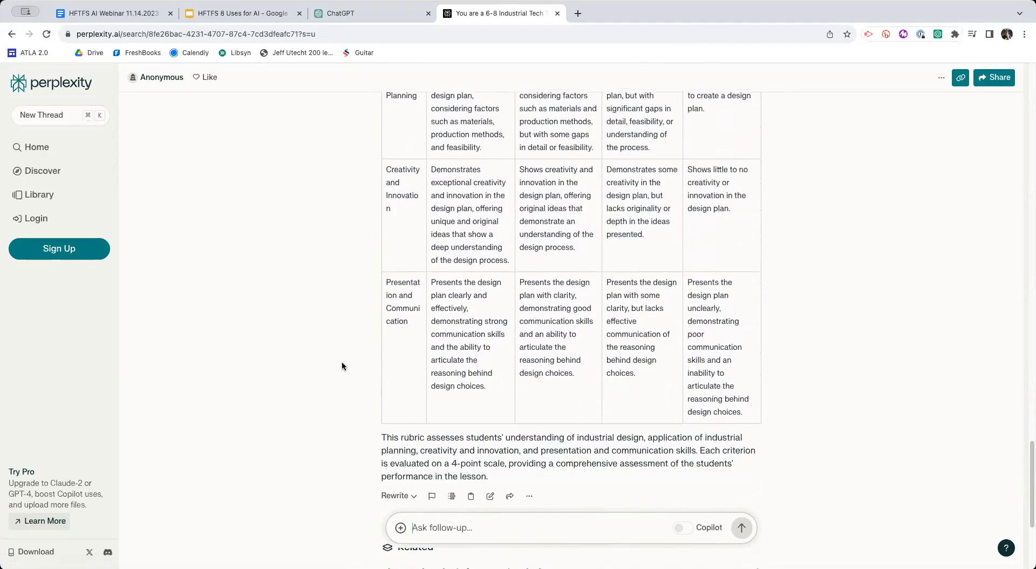
scroll(341, 364, up, 2)
scroll(341, 367, up, 1)
scroll(348, 371, up, 1)
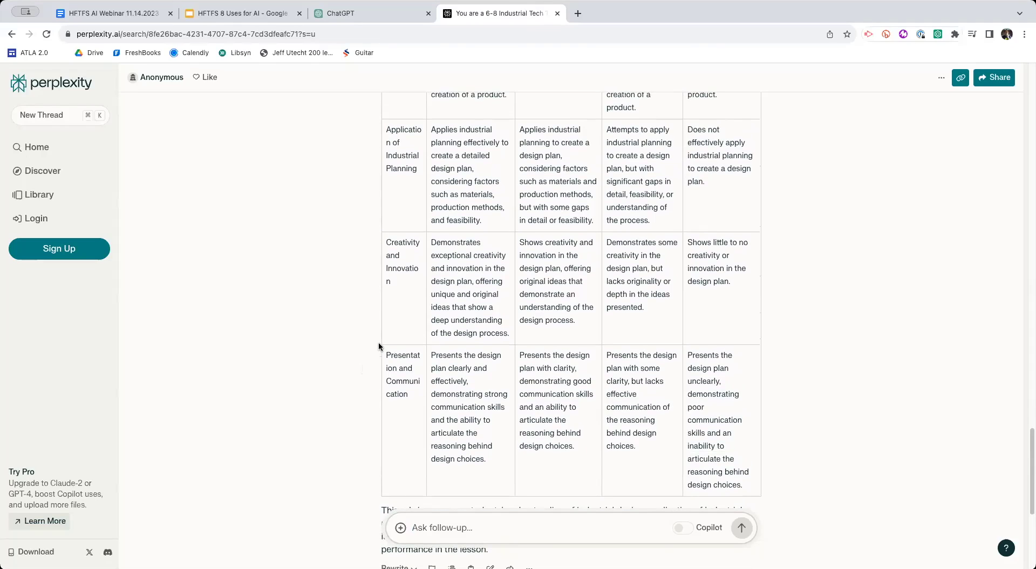
scroll(379, 346, up, 5)
scroll(378, 346, down, 3)
scroll(377, 347, up, 2)
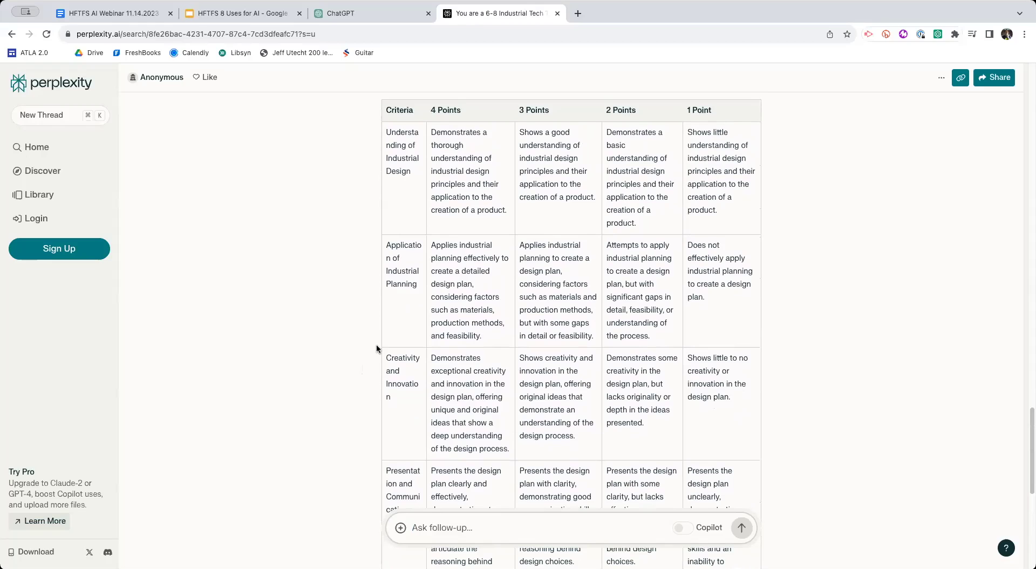
scroll(376, 348, down, 5)
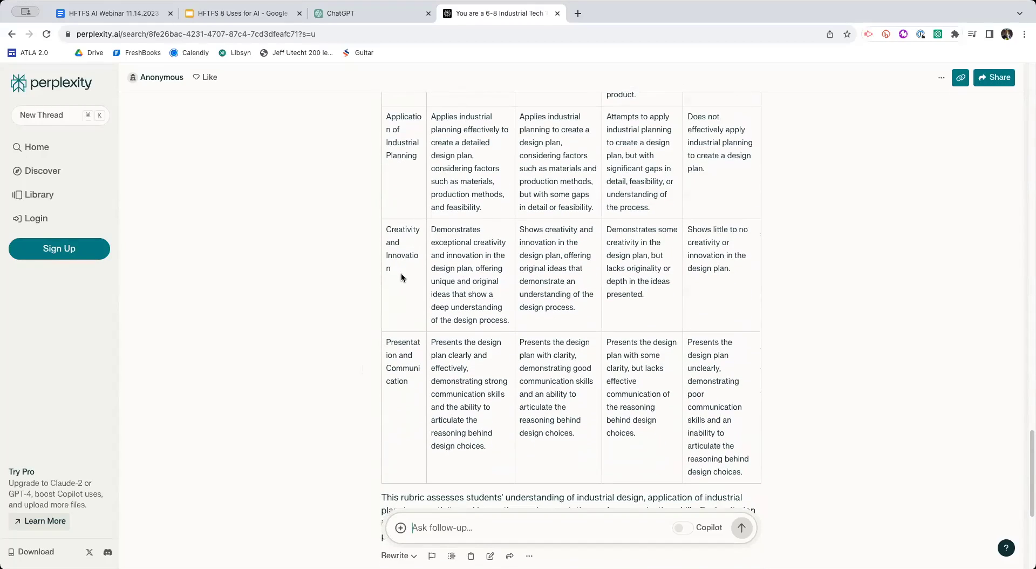
scroll(426, 485, down, 1)
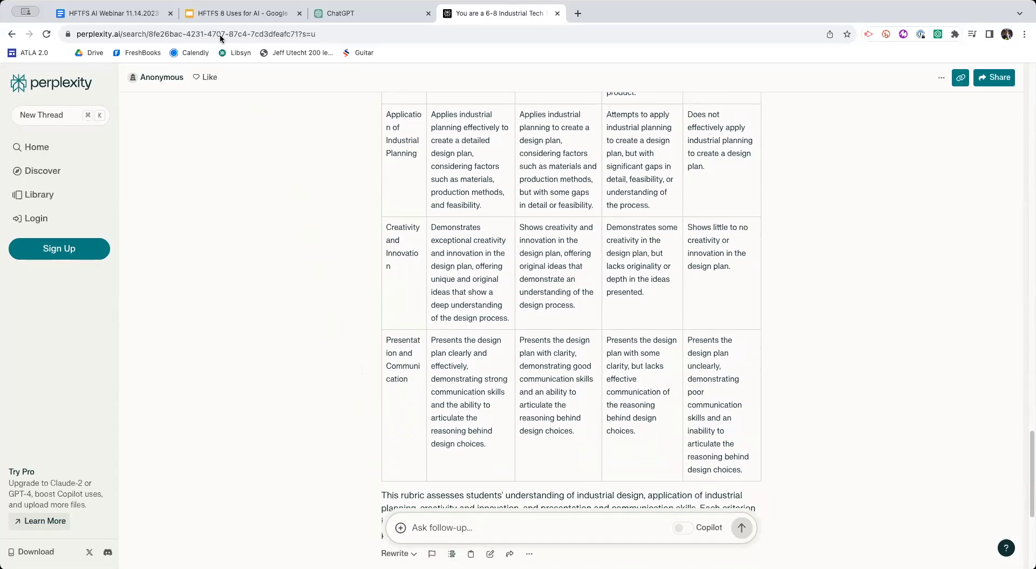
click(196, 18)
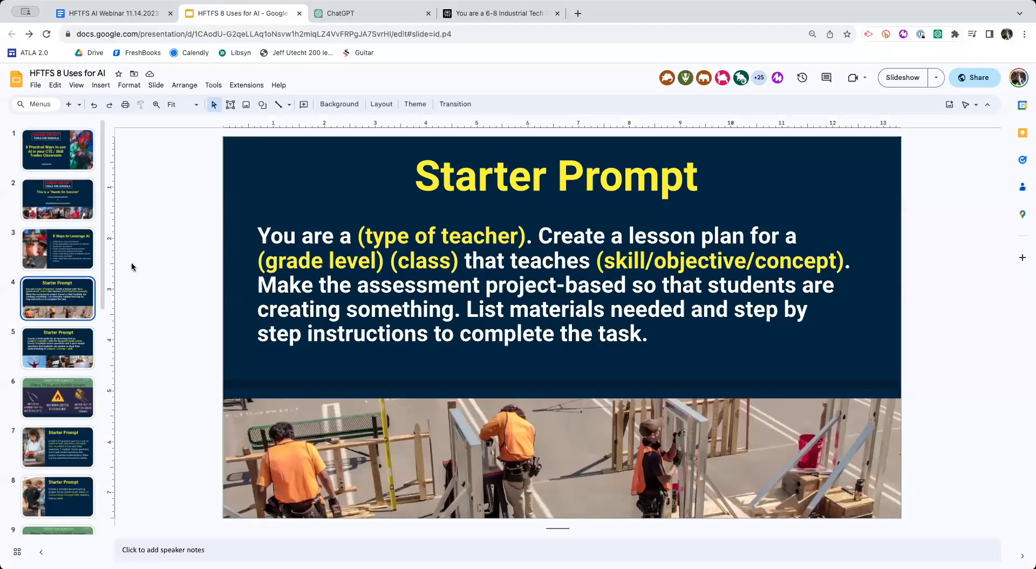
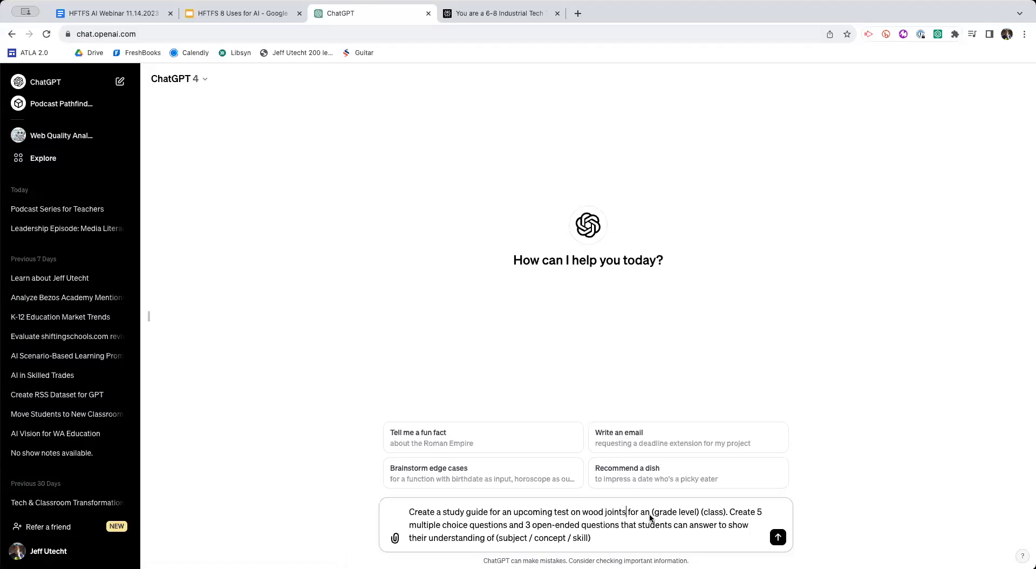
Step: In the ChatGPT study guide prompt, replace the grade level and class placeholders with "6th grade wood working class"
drag(645, 513, 725, 519)
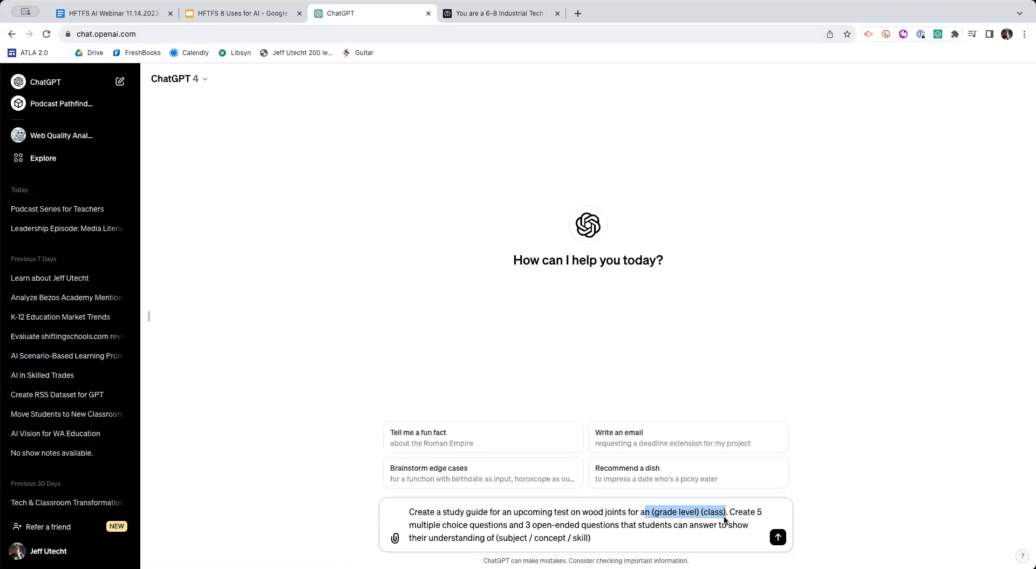
text(6th grade wo)
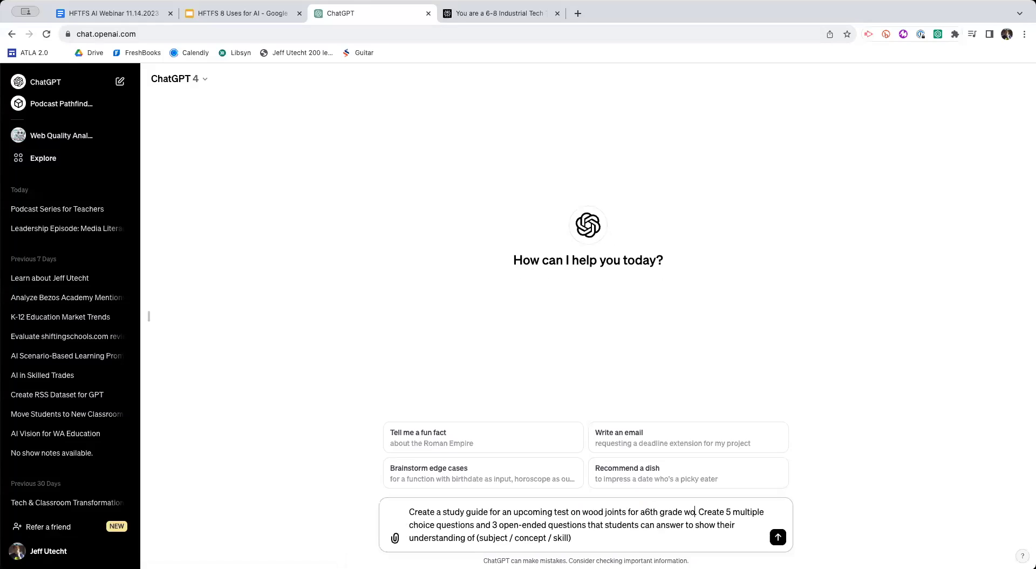
text(od working class)
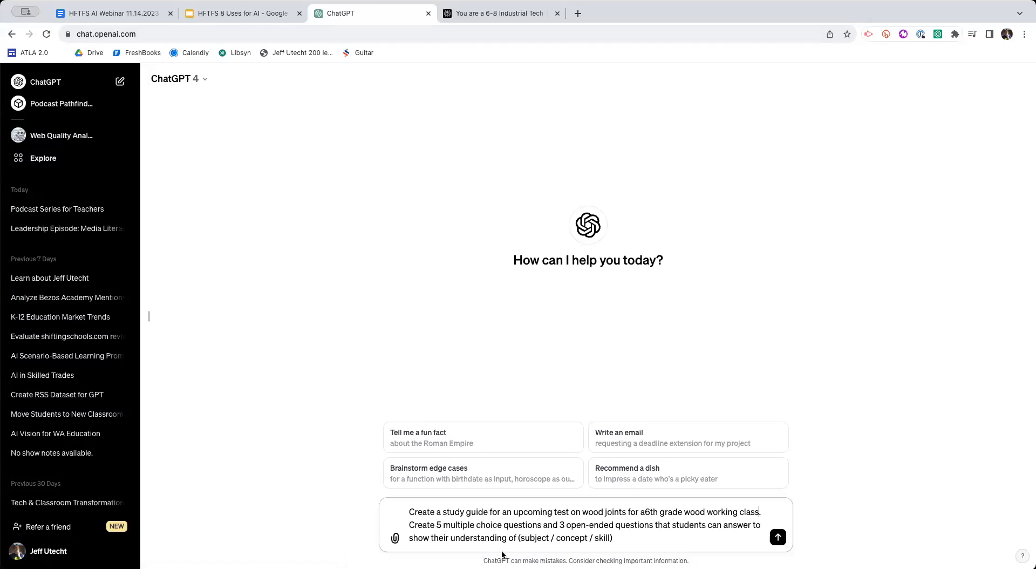
Step: Replace the subject / concept / skill placeholder with "different joints used in wood working." and submit the study guide prompt
drag(518, 538, 613, 538)
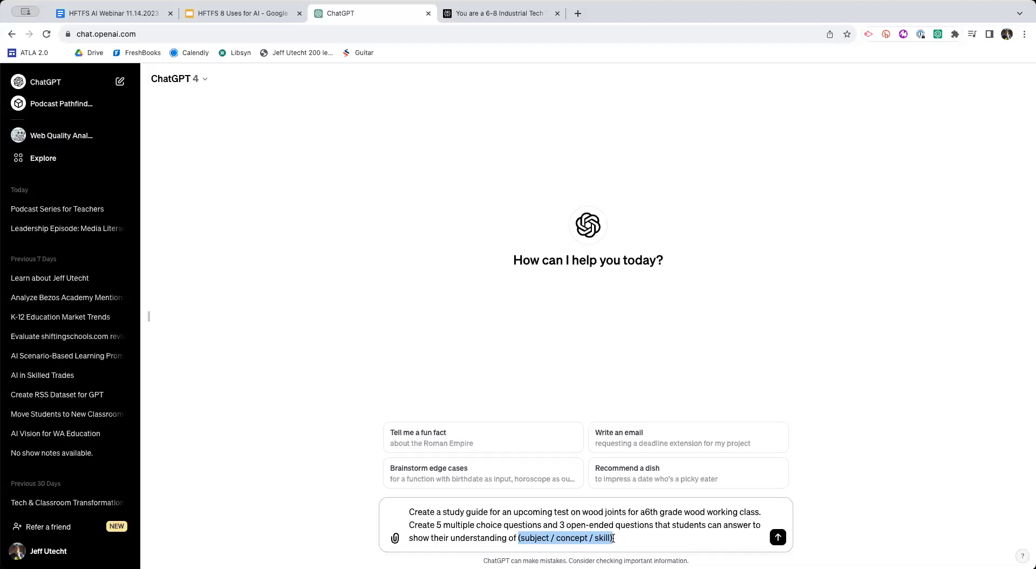
text(different joints used in wood working.)
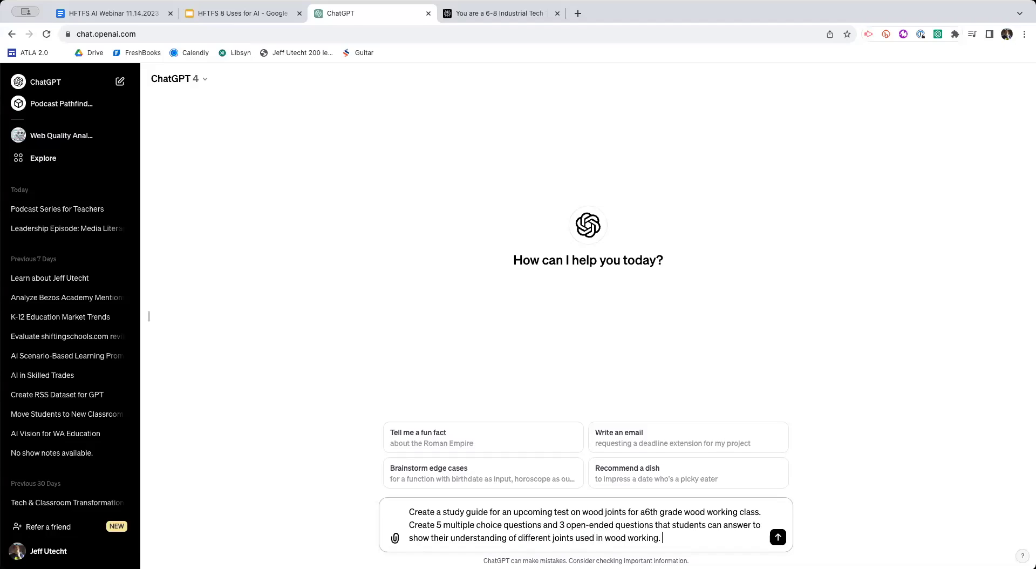
key(Return)
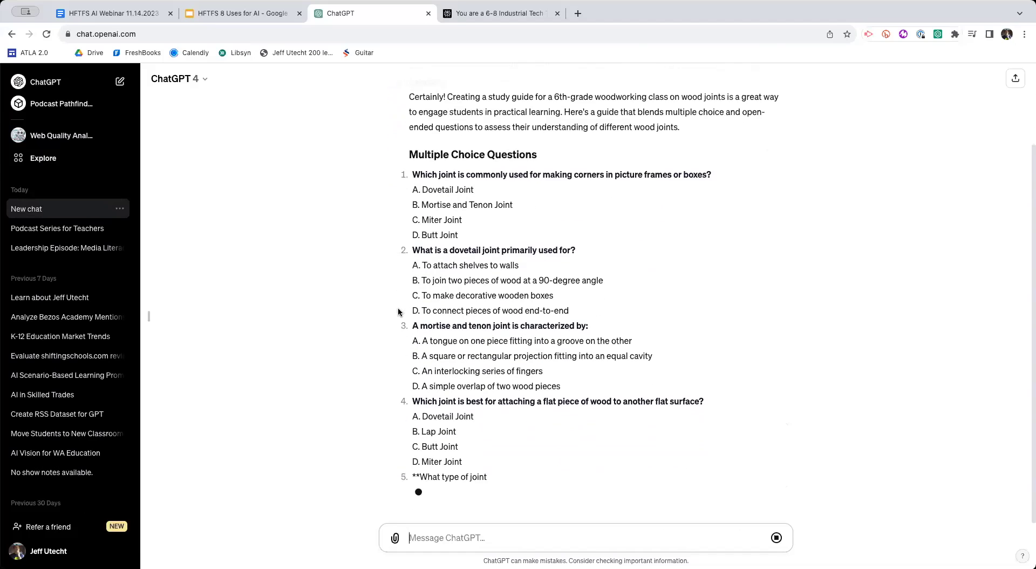
Step: Examine the multiple choice and open-ended questions in the generated wood joints study guide
scroll(383, 304, up, 3)
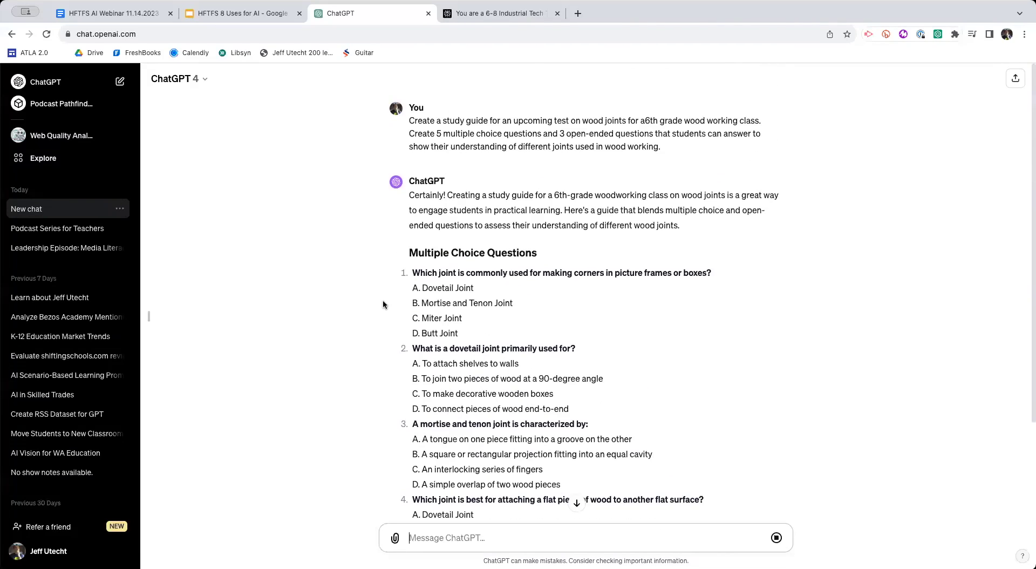
scroll(376, 303, down, 3)
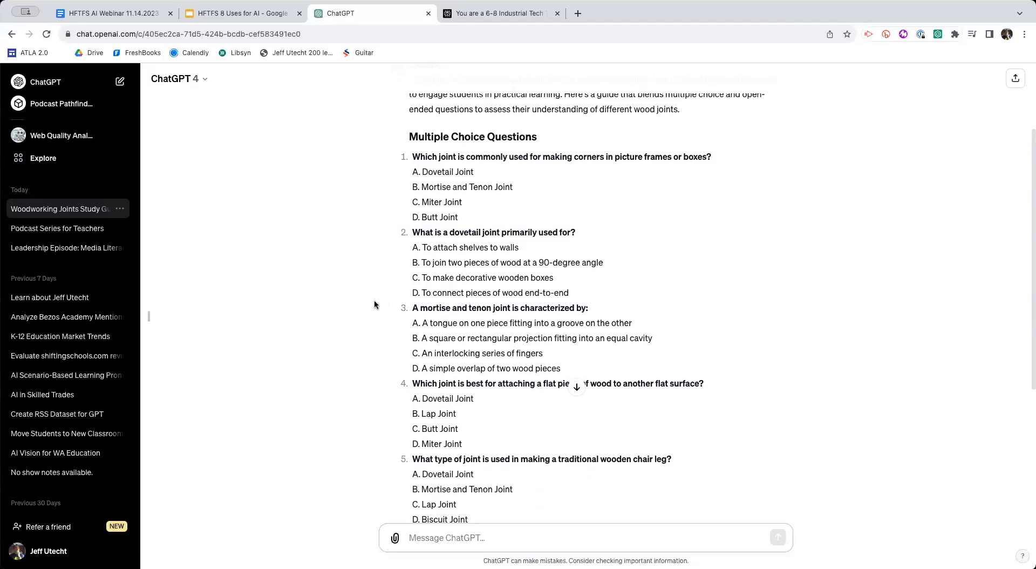
scroll(376, 303, up, 3)
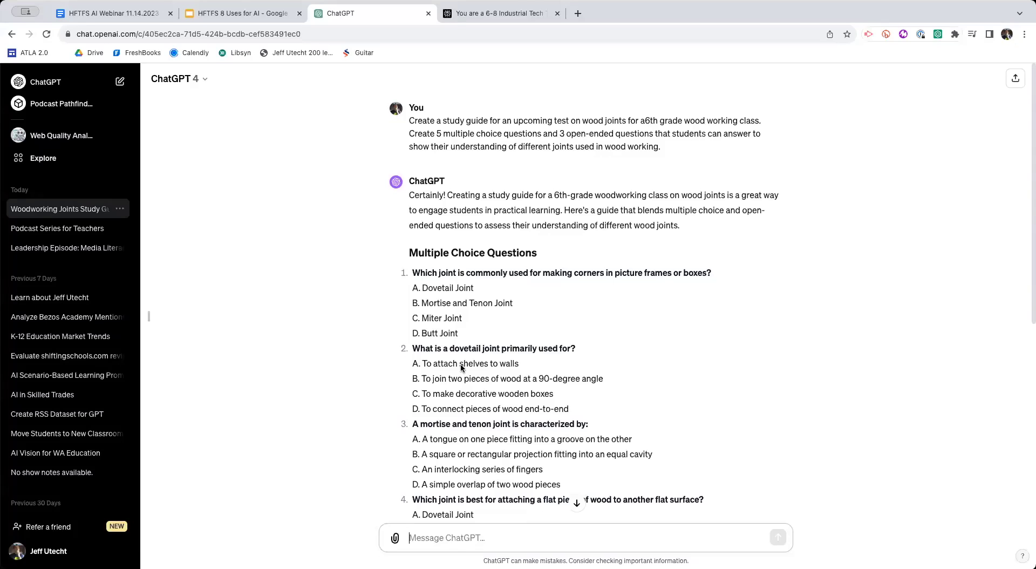
scroll(320, 381, down, 3)
scroll(347, 363, down, 3)
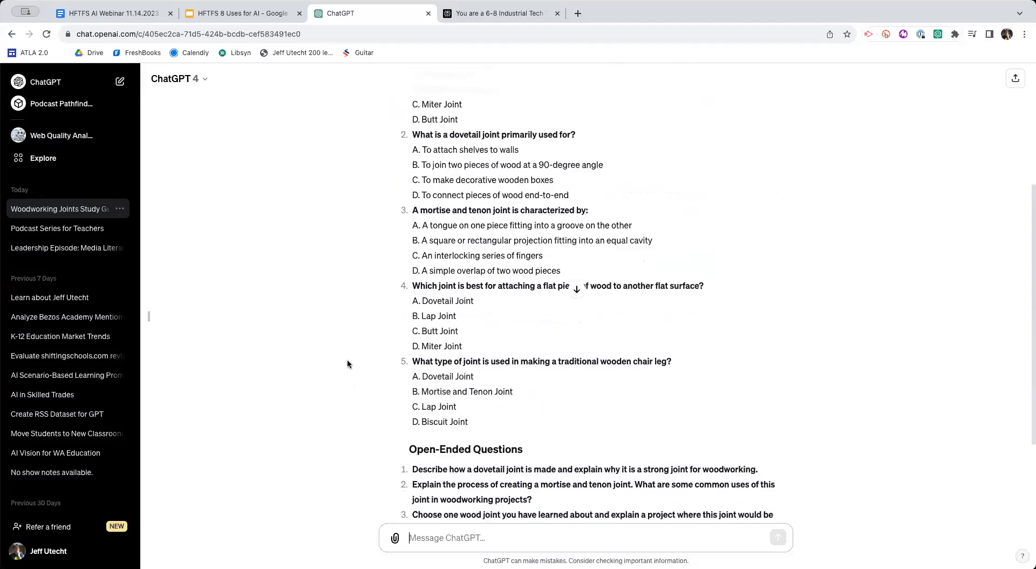
scroll(350, 363, up, 4)
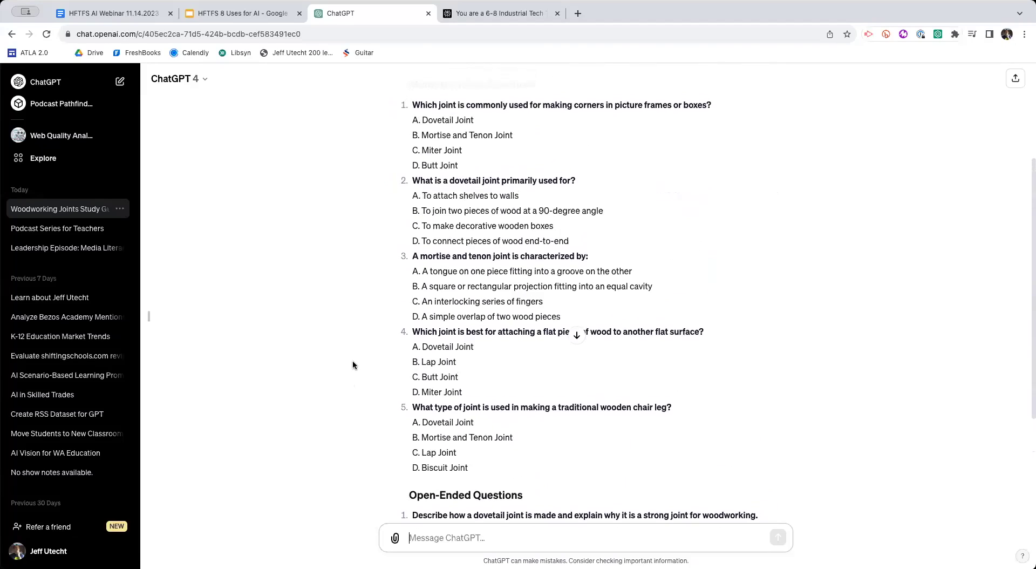
scroll(367, 354, down, 9)
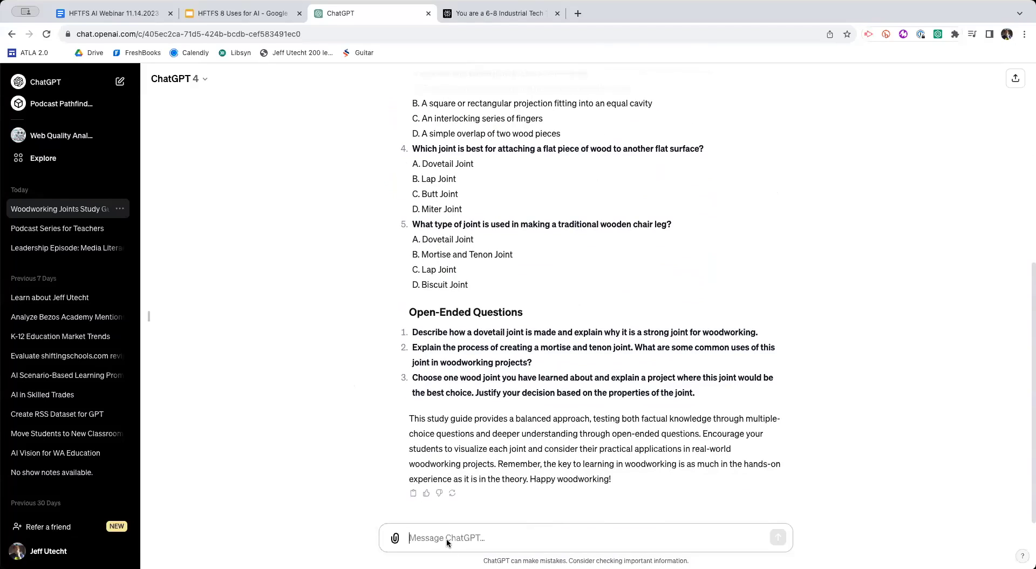
Step: Submit the follow-up "Create 5 more please" to extend the wood joints study guide
text(A)
key(BackSpace)
text(Create 5 more)
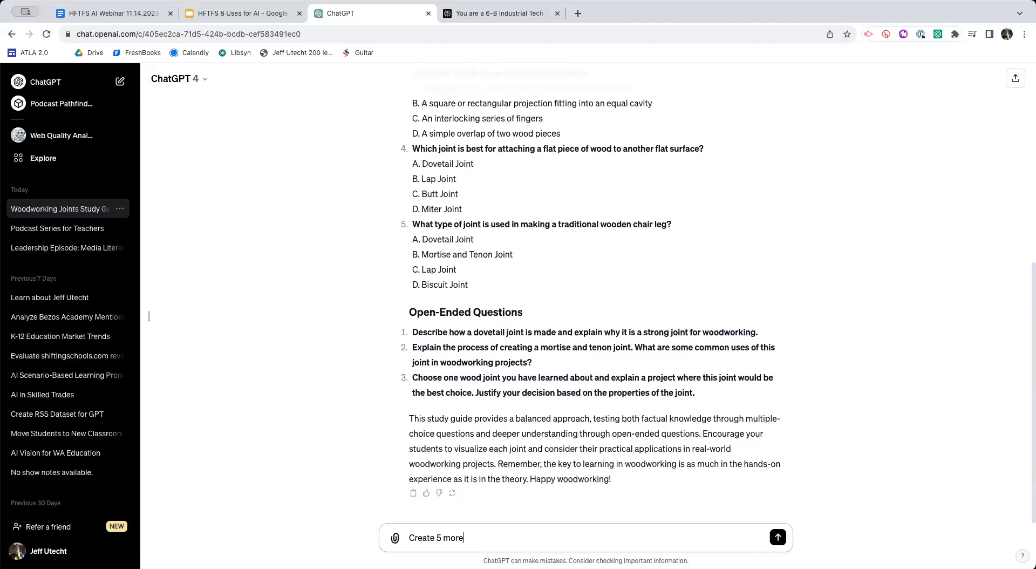
text( please)
key(Return)
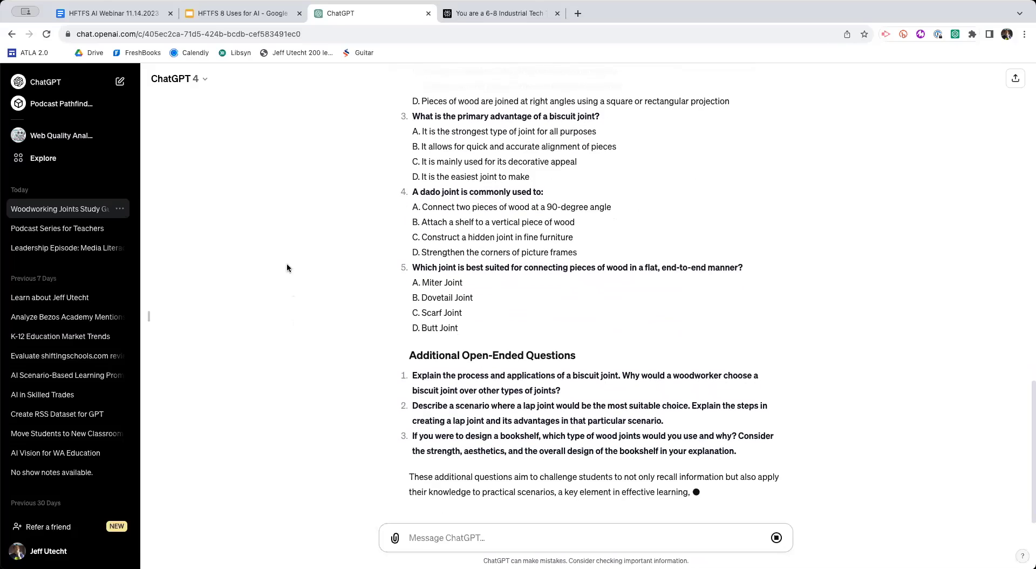
Step: Switch to the HFTFS 8 Uses for AI presentation in Google Slides and display the "Pliers, Fires, and forklift drivers" slide 6
click(234, 13)
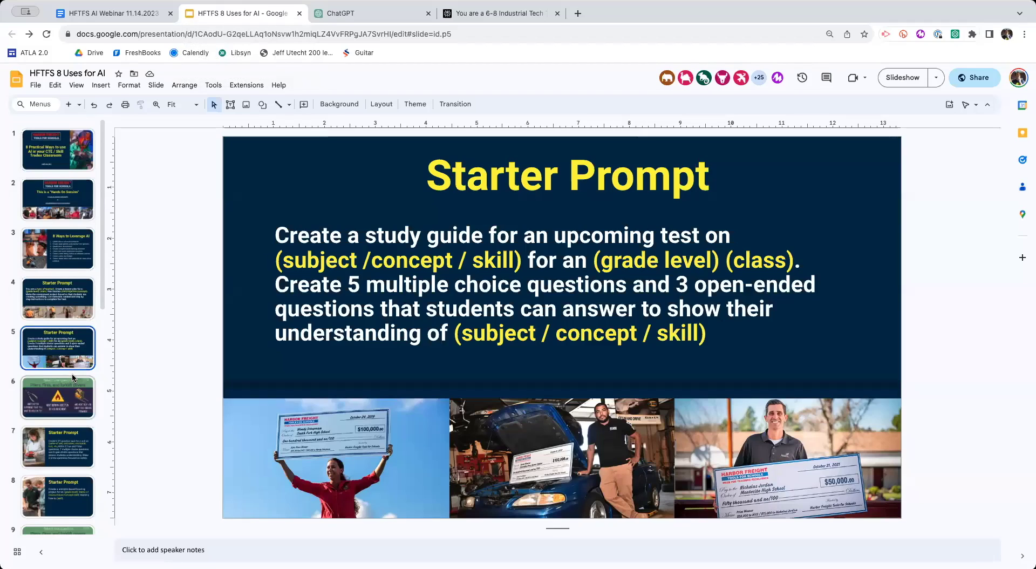
click(62, 401)
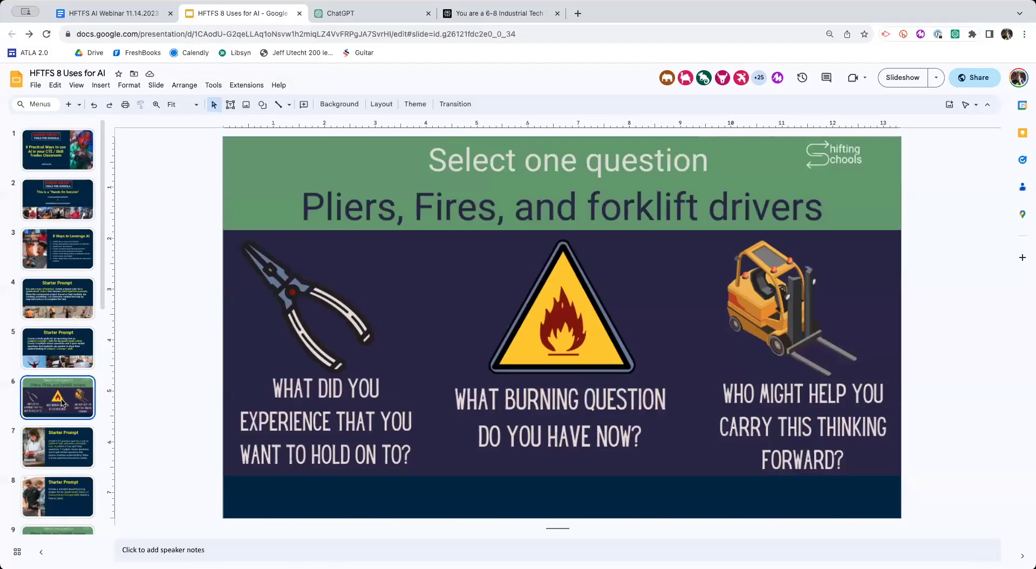
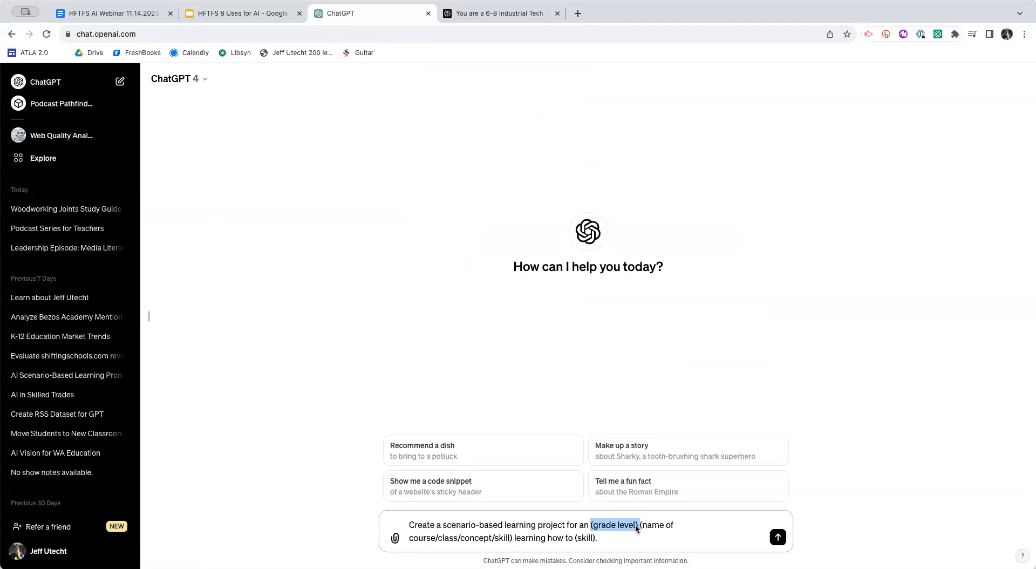
Step: Replace the scenario-based project prompt's placeholders with "High School", "auto technician" and "change the brake pads", and submit the prompt
drag(638, 525, 591, 525)
text(High School)
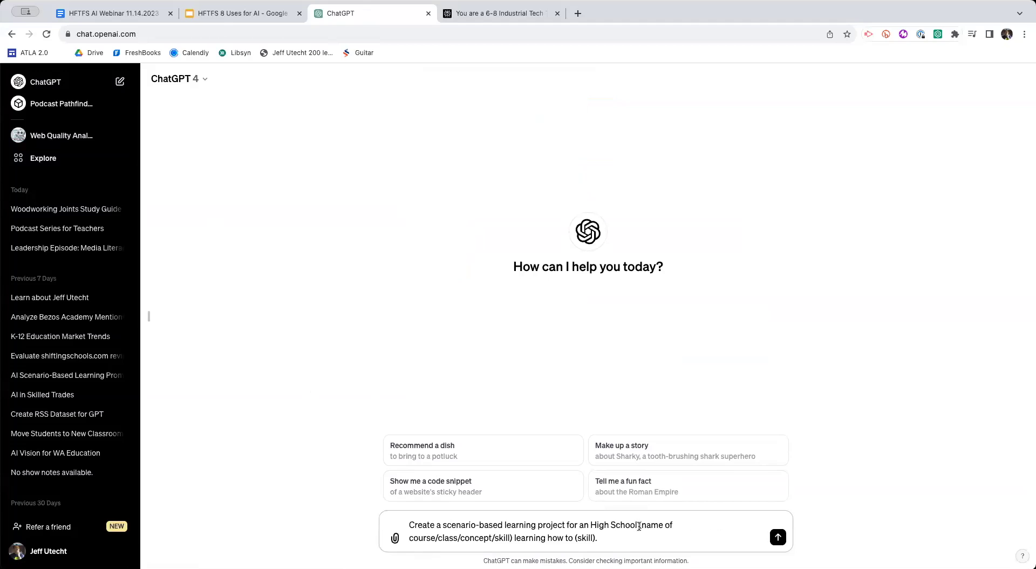
drag(638, 525, 511, 537)
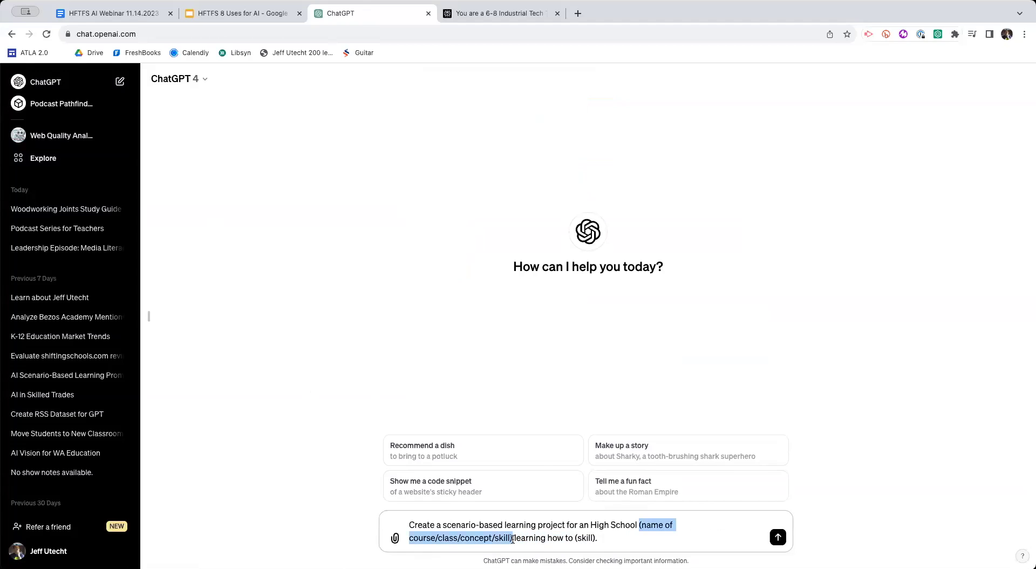
text(auto technician)
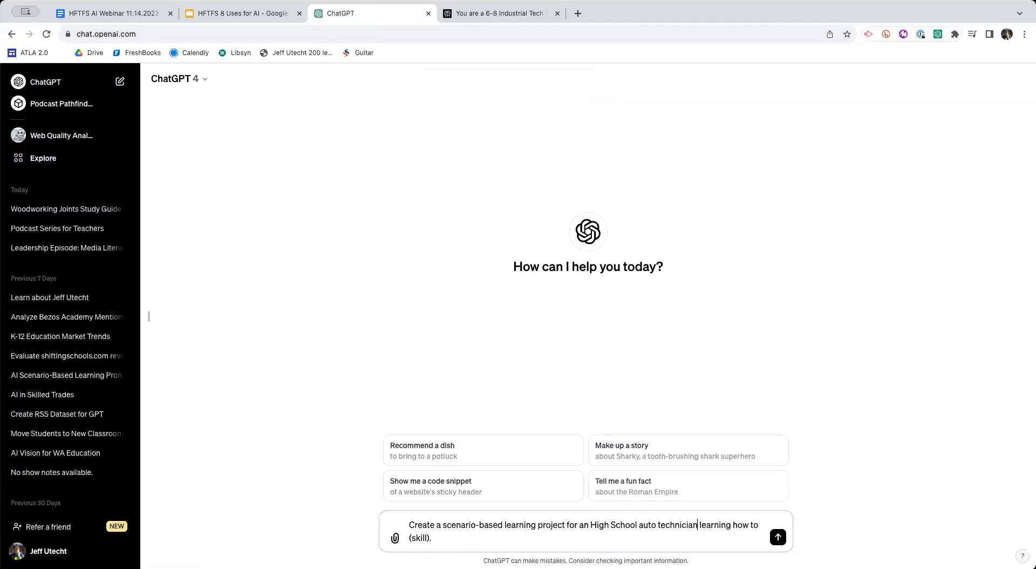
drag(431, 538, 406, 538)
text(change the brake pads)
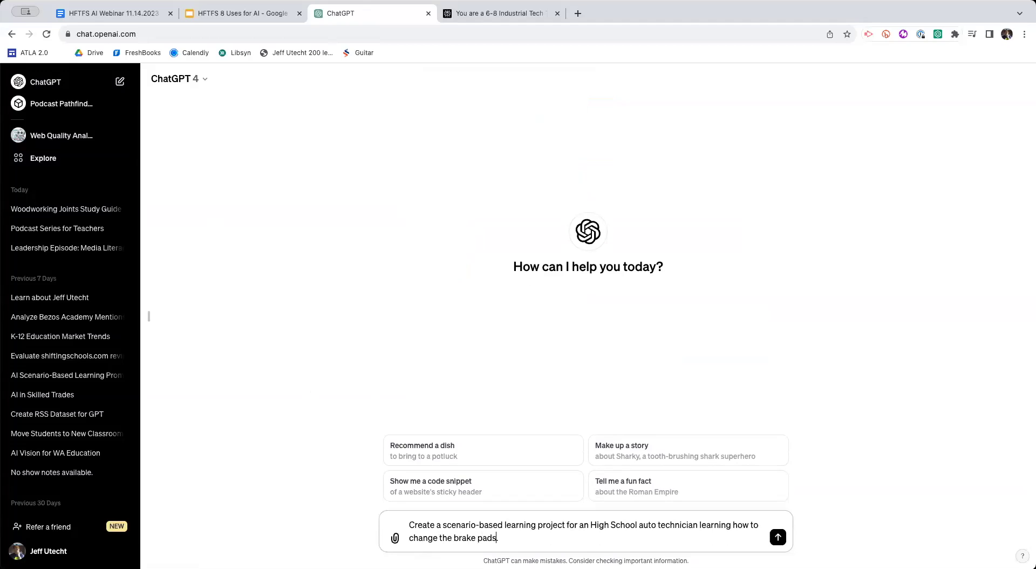
key(Return)
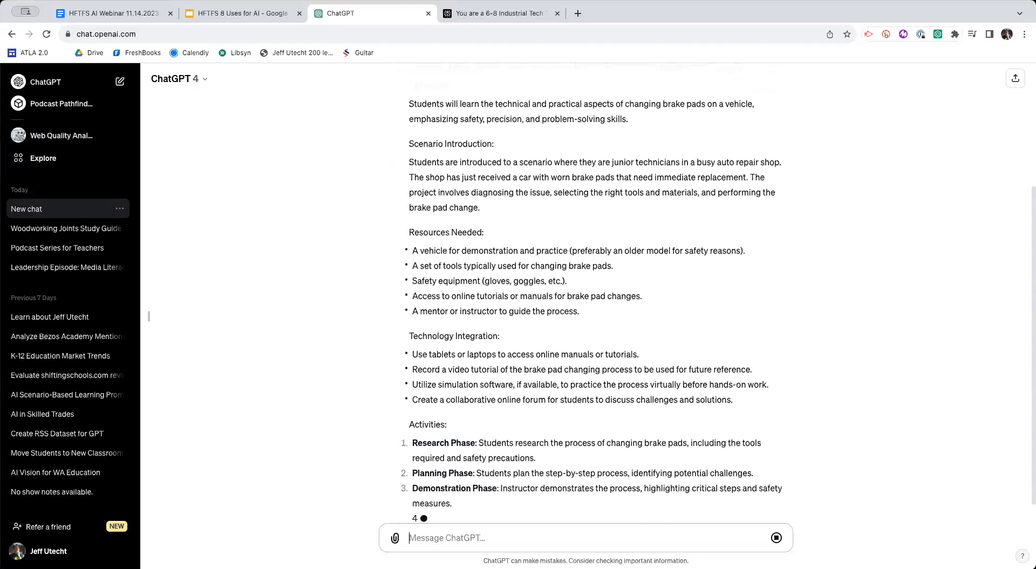
Step: Examine the brake pad project's objective, scenario introduction, resources, technology integration, activities and assessment
scroll(409, 346, up, 1)
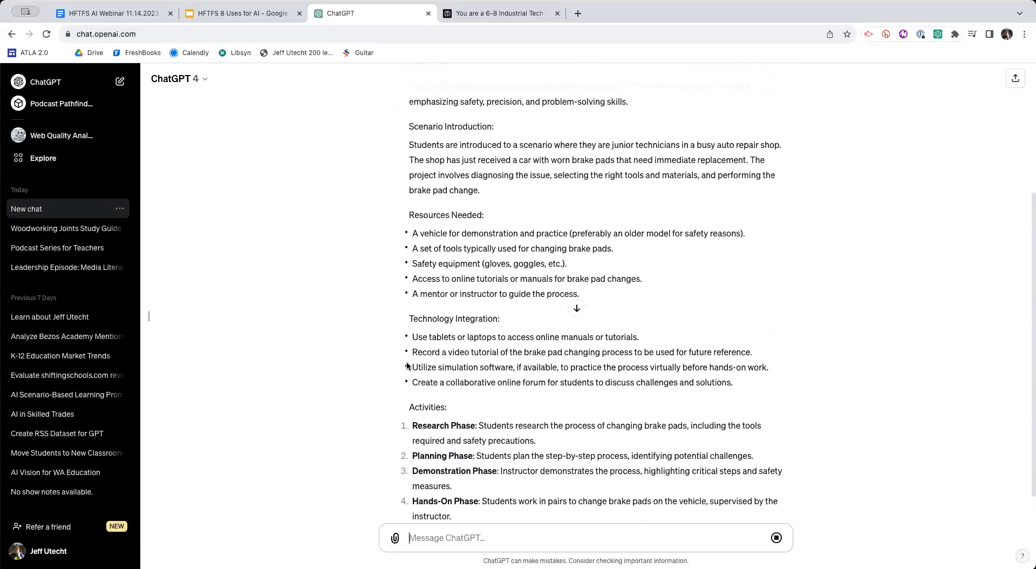
scroll(409, 346, up, 3)
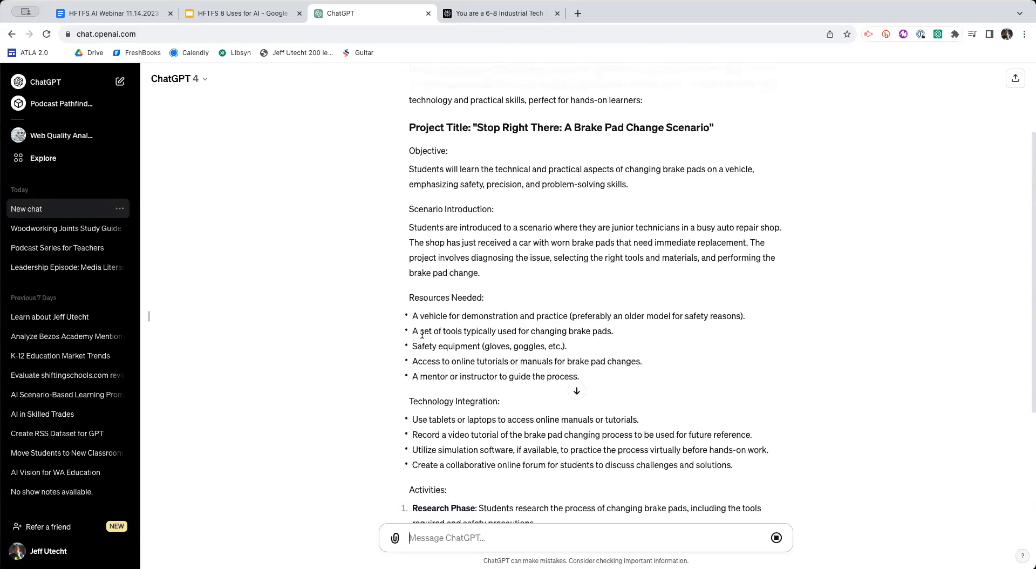
scroll(561, 284, down, 1)
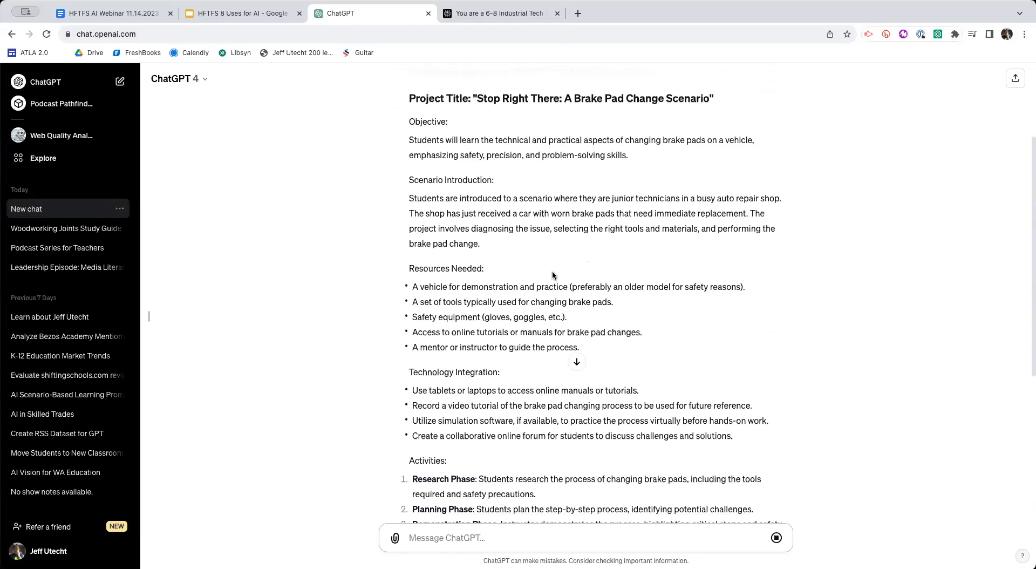
scroll(552, 273, down, 1)
scroll(552, 273, down, 1)
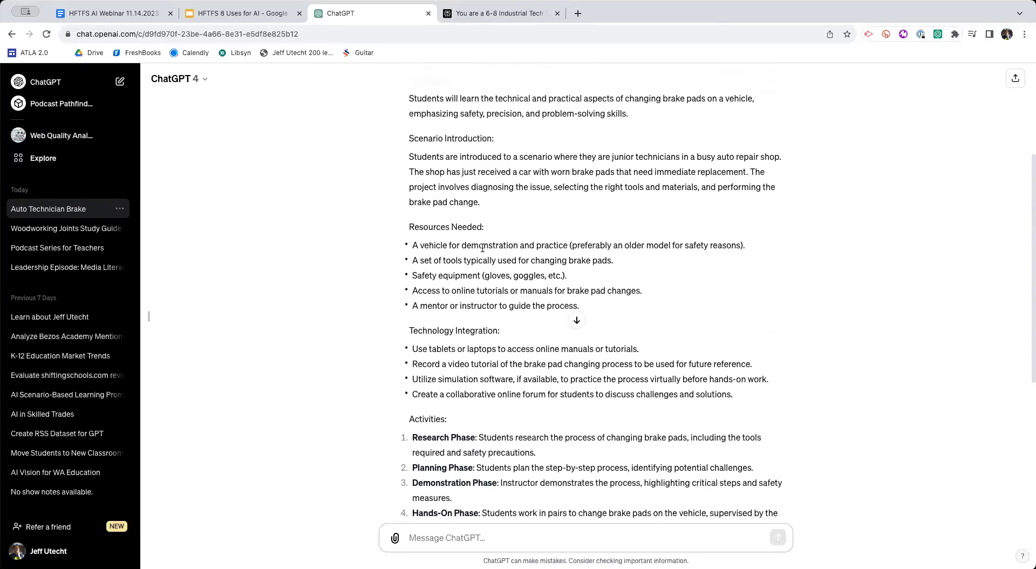
scroll(483, 248, up, 4)
scroll(482, 247, down, 7)
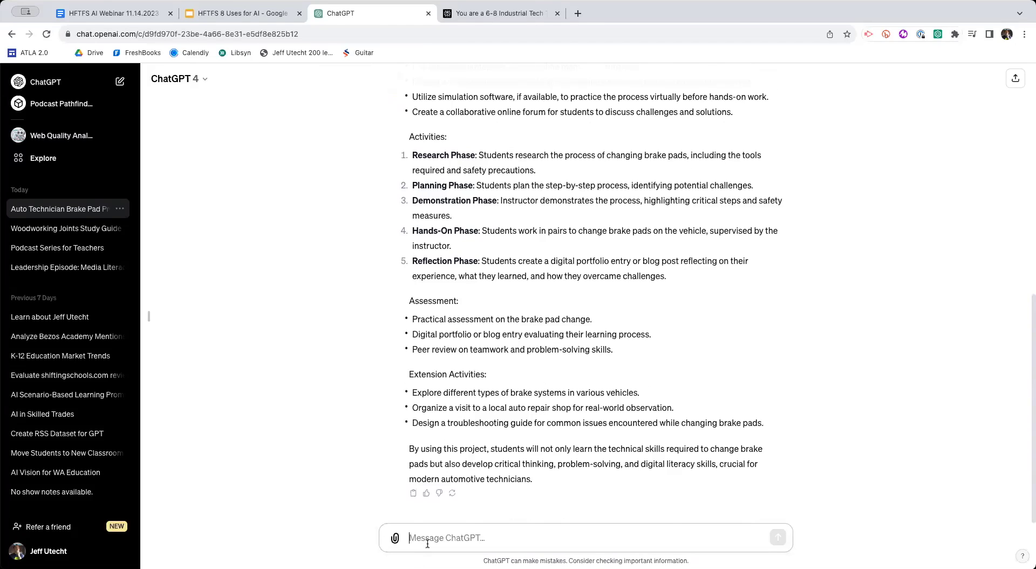
Step: Submit the follow-up "Can you create the scenario for me", correcting the misspelled word "scenario" before sending
click(427, 543)
text(Can you create the scenrio for me)
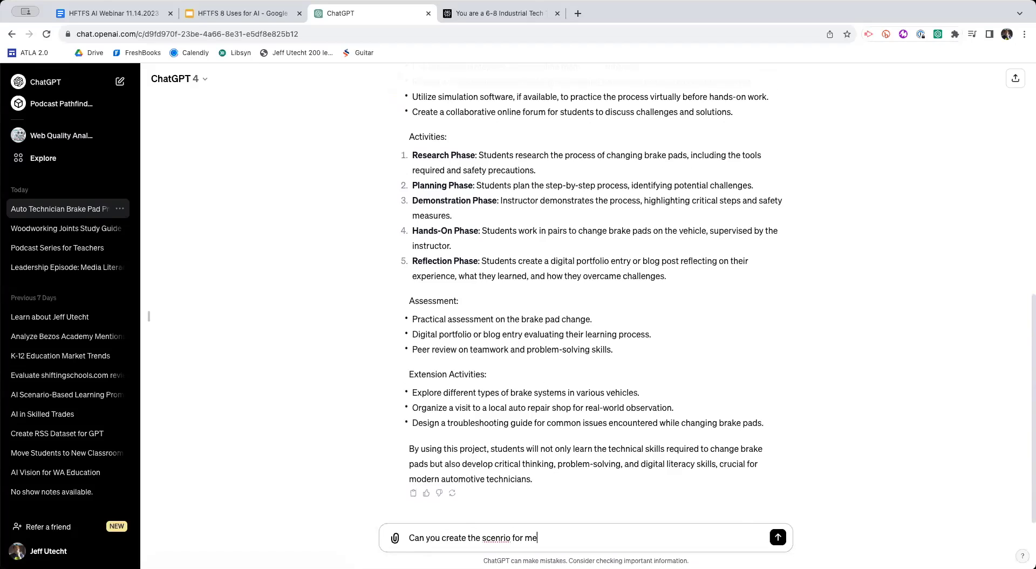
right_click(496, 546)
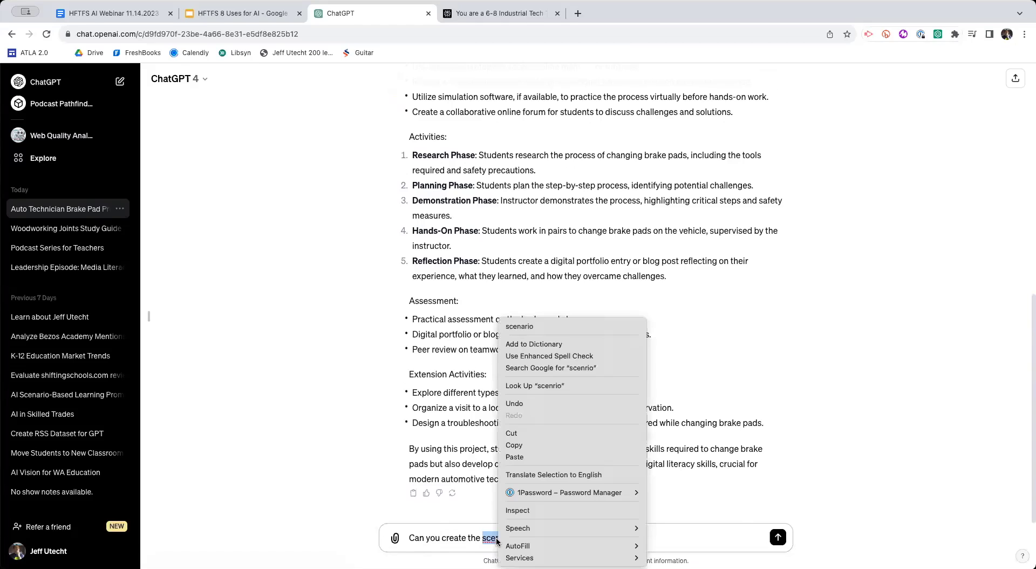
click(522, 330)
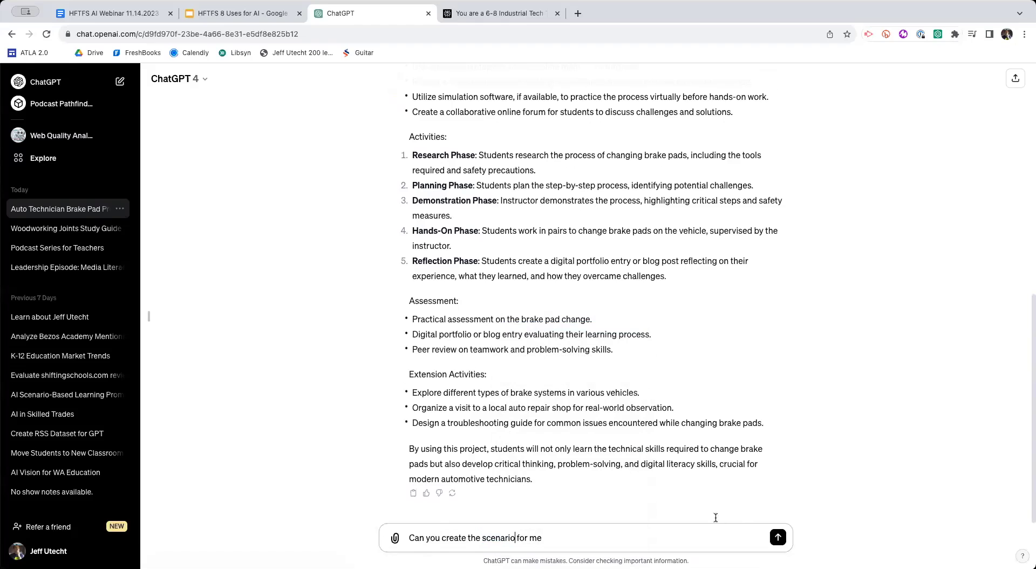
click(778, 537)
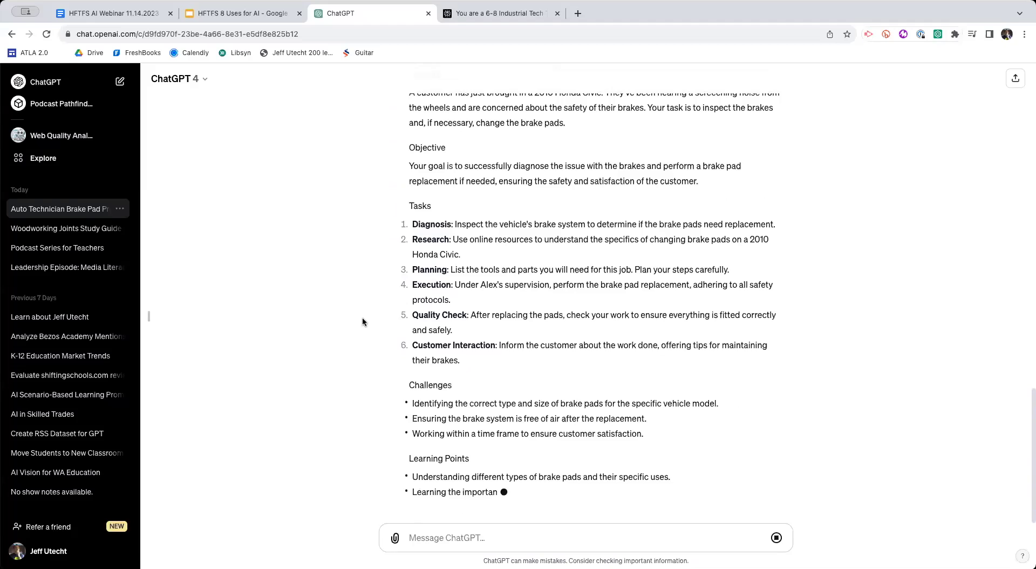
Step: Examine the generated brake pad scenario's tasks, challenges, learning points, resources, assessment and conclusion
scroll(365, 321, up, 3)
scroll(367, 322, down, 4)
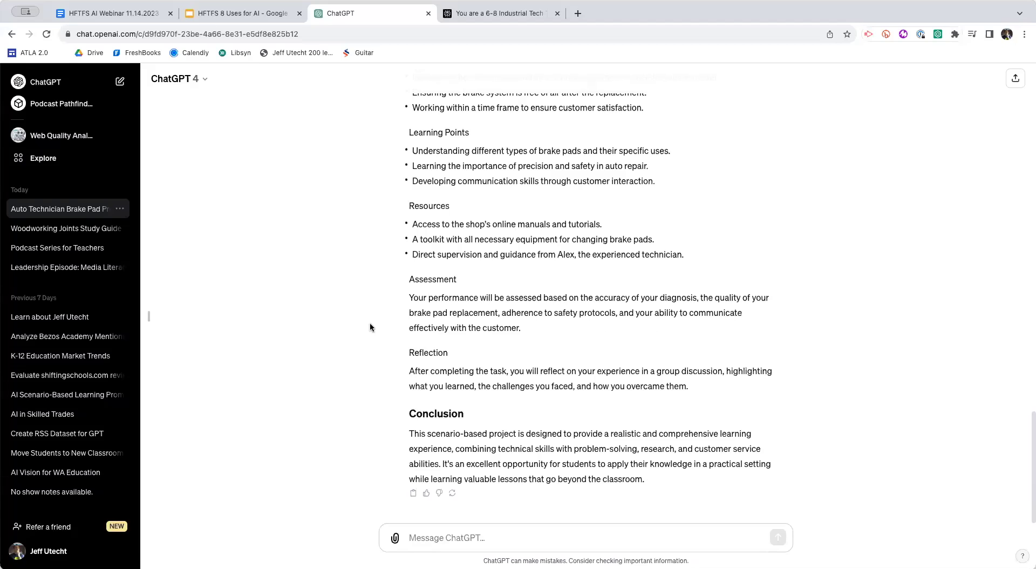
scroll(372, 330, up, 3)
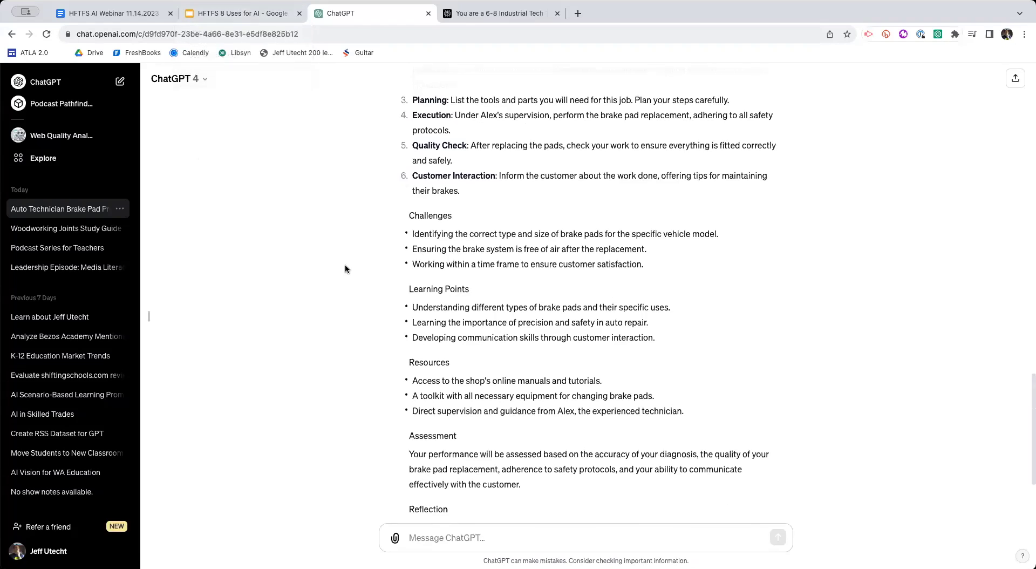
scroll(346, 264, down, 3)
scroll(347, 270, up, 2)
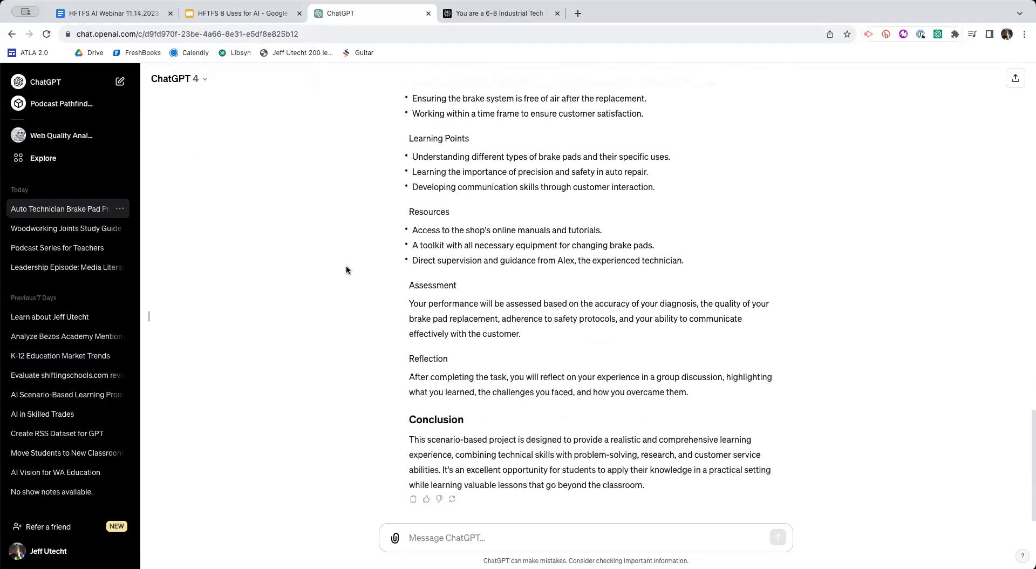
scroll(347, 274, down, 2)
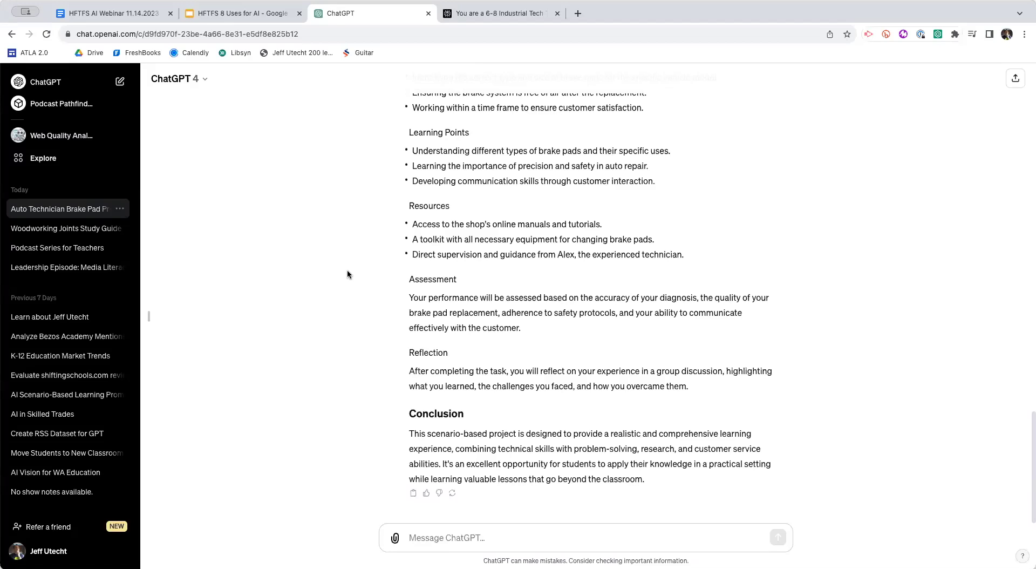
Step: Return to the Google Slides presentation and review the starter prompts on slides 7 and 8 and the reflection questions on slide 9
click(255, 19)
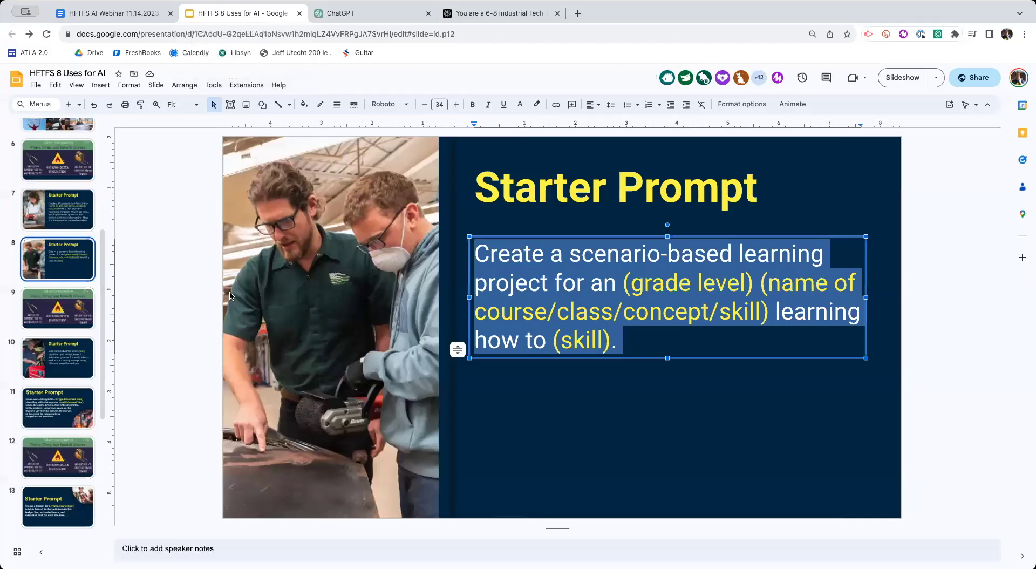
click(193, 360)
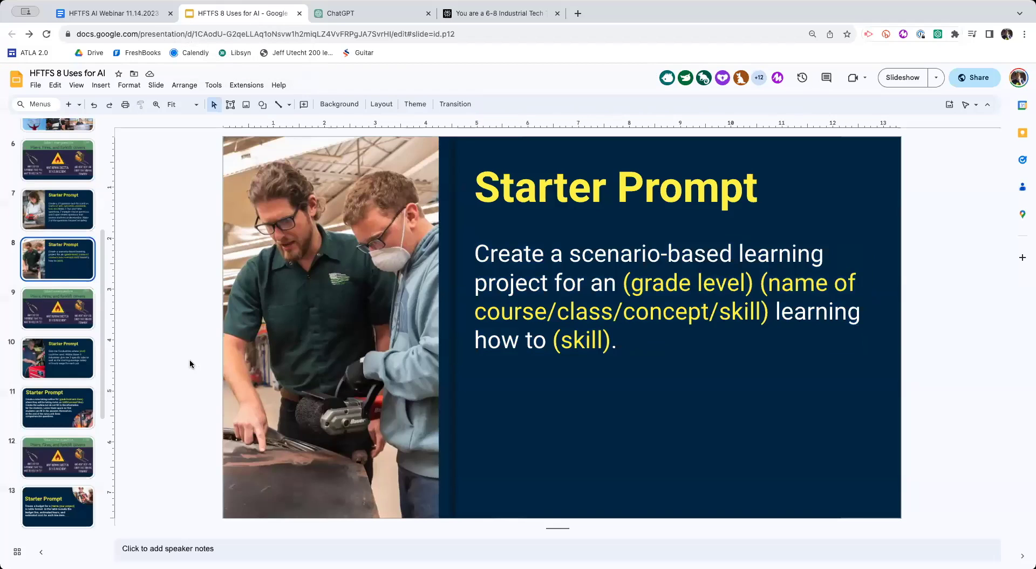
click(60, 214)
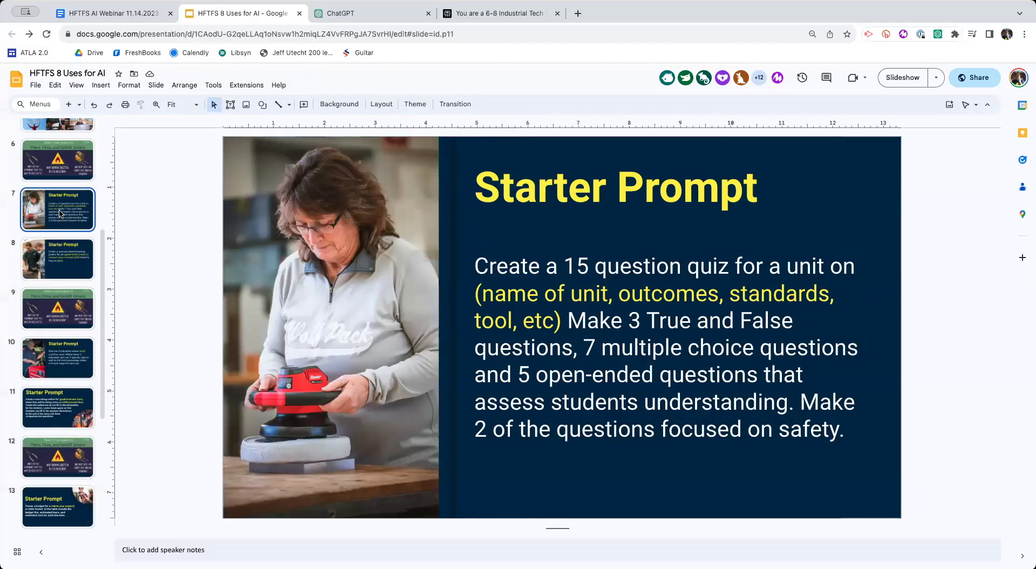
click(63, 268)
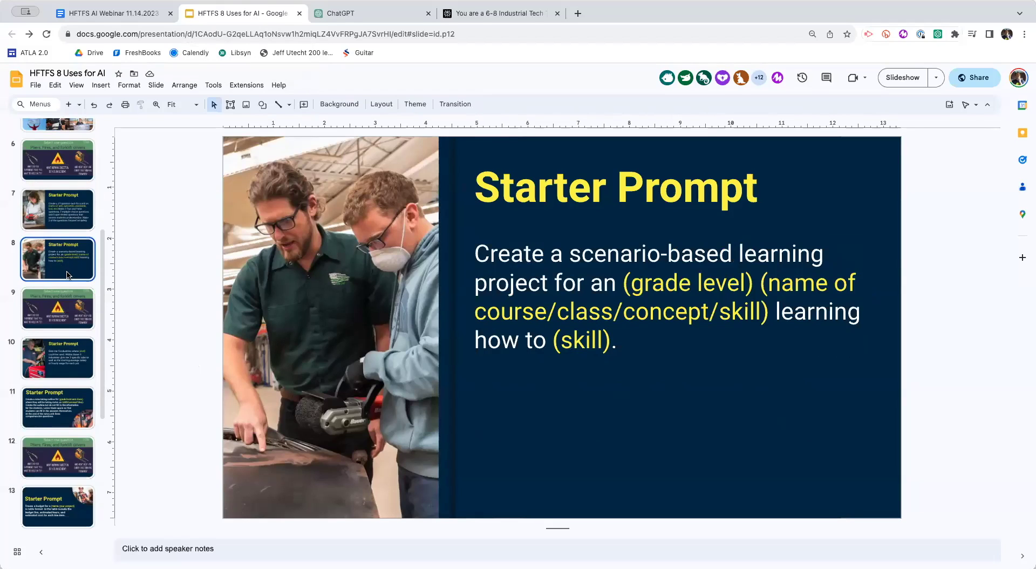
click(65, 317)
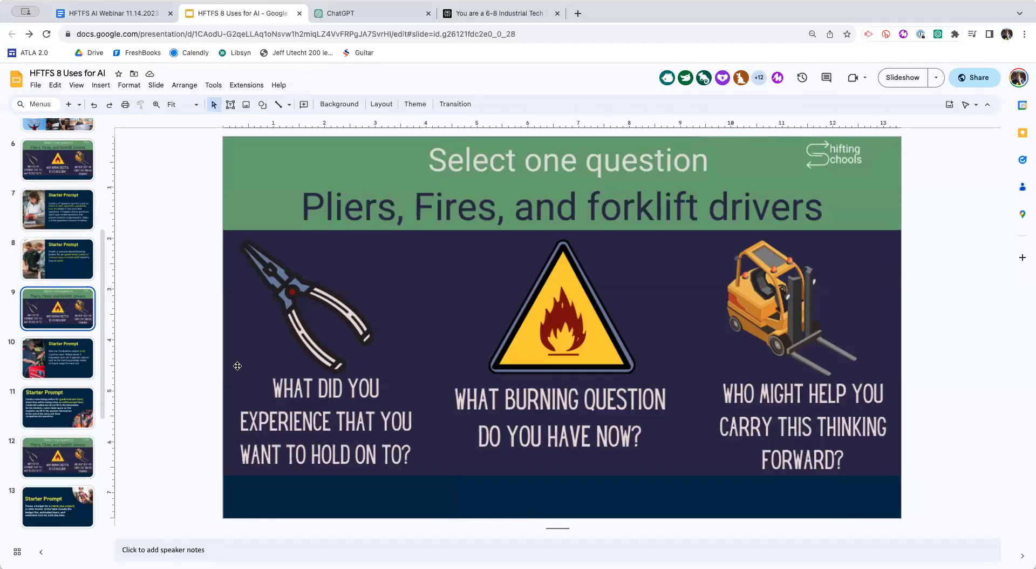
Step: Copy the starter prompt on slide 10 asking for 5 industries, 3 specific jobs and starting pay for a skill
click(54, 367)
click(524, 290)
drag(475, 261, 775, 384)
right_click(718, 327)
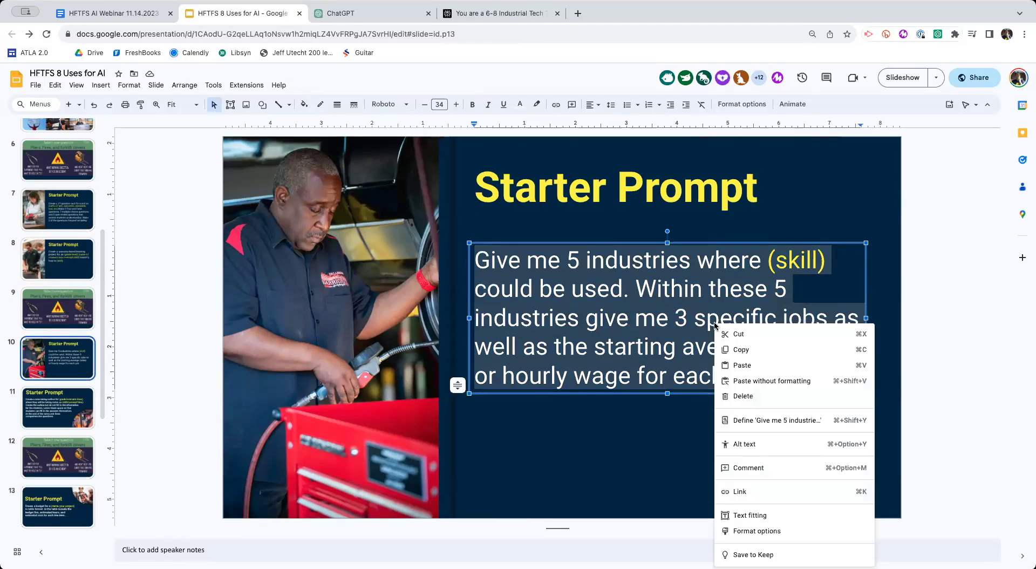
click(731, 349)
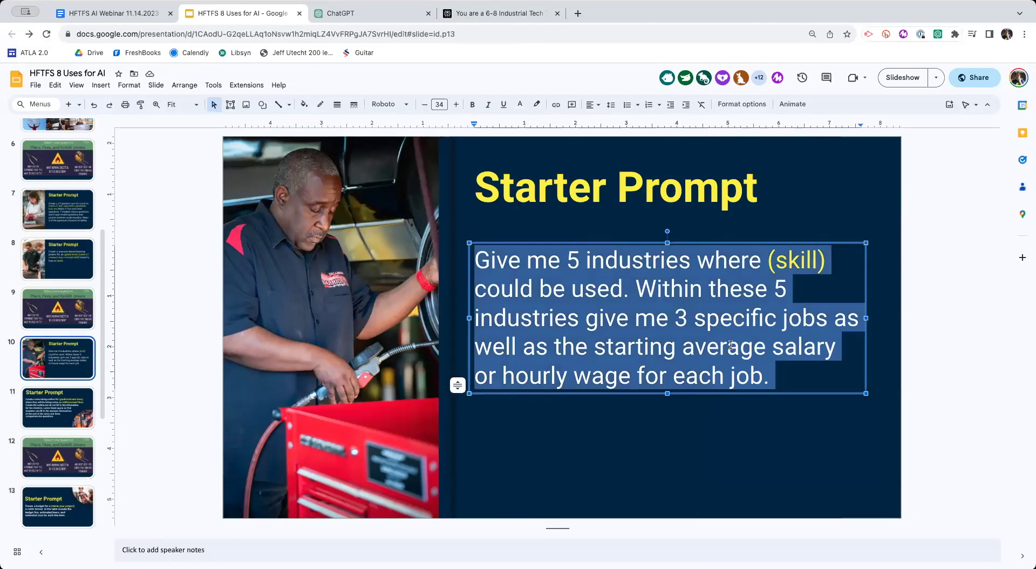
Step: Paste the copied prompt into a new ChatGPT chat and select its (skill) placeholder
click(346, 14)
click(76, 82)
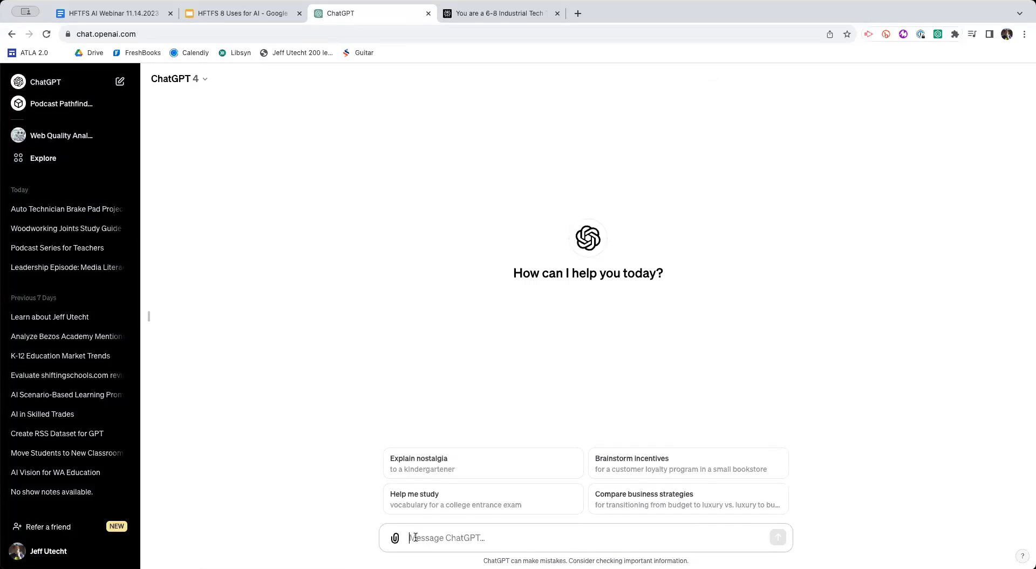
key(super+v)
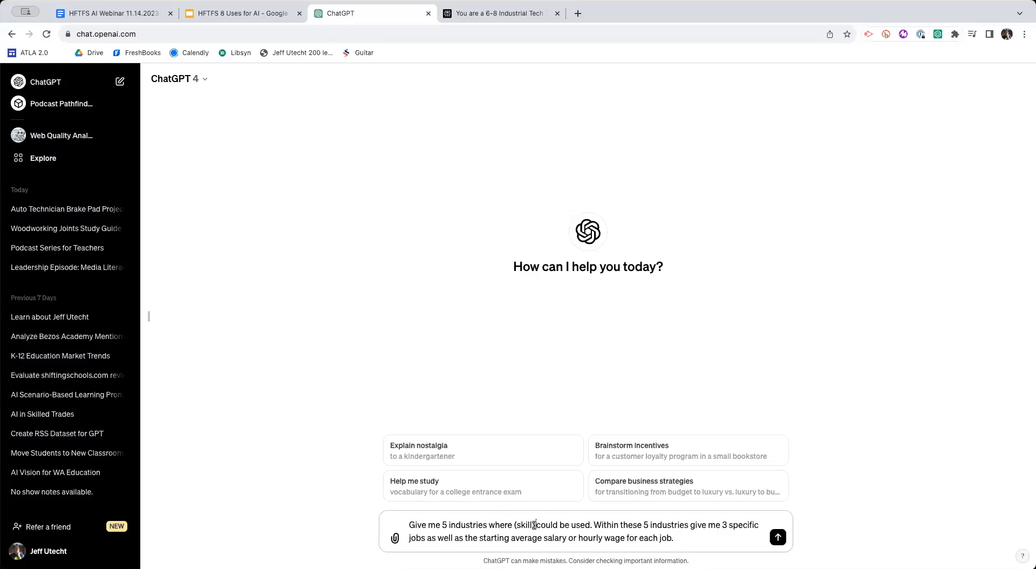
drag(535, 524, 514, 525)
text(welding)
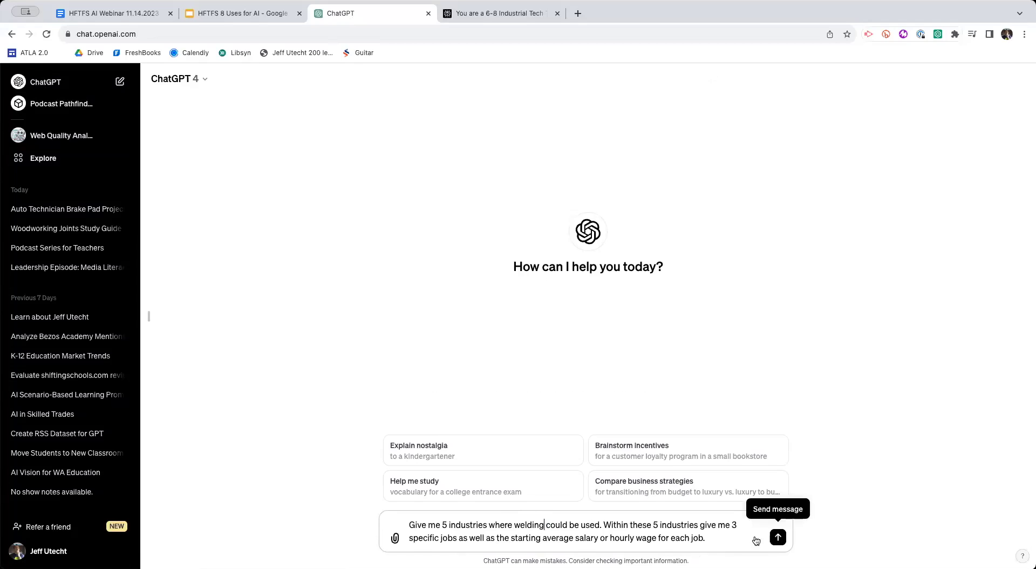
key(BackSpace)
key(BackSpace)
key(BackSpace)
key(BackSpace)
key(BackSpace)
key(BackSpace)
key(BackSpace)
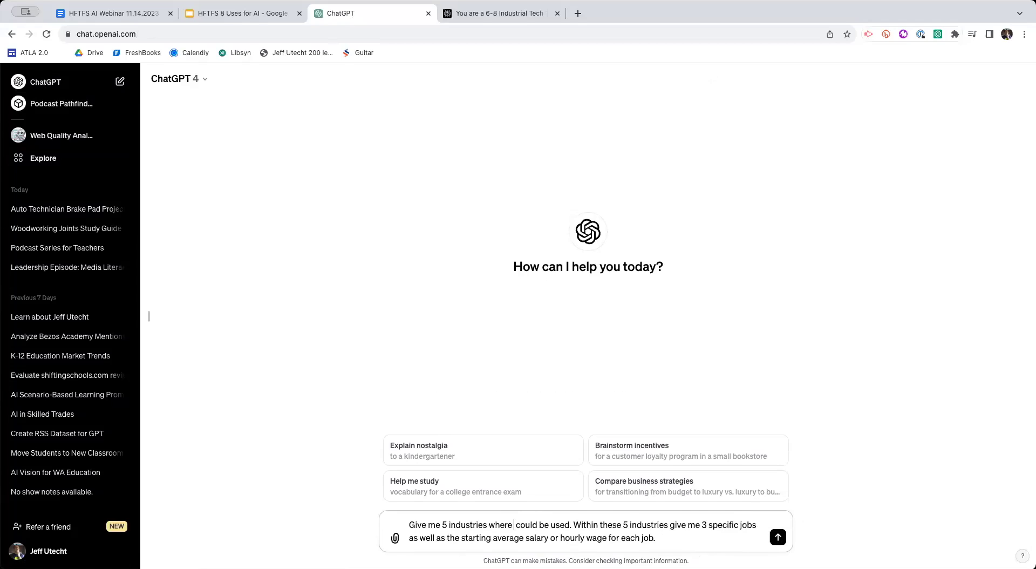
Step: Fill in "floral arranging" as the skill in the industries prompt and submit it
text(f)
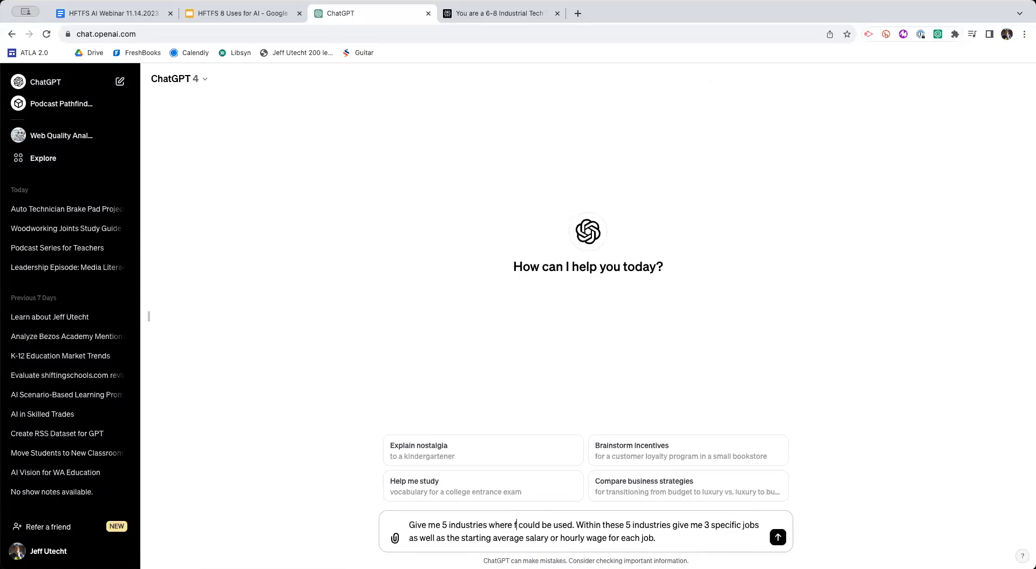
text(lora)
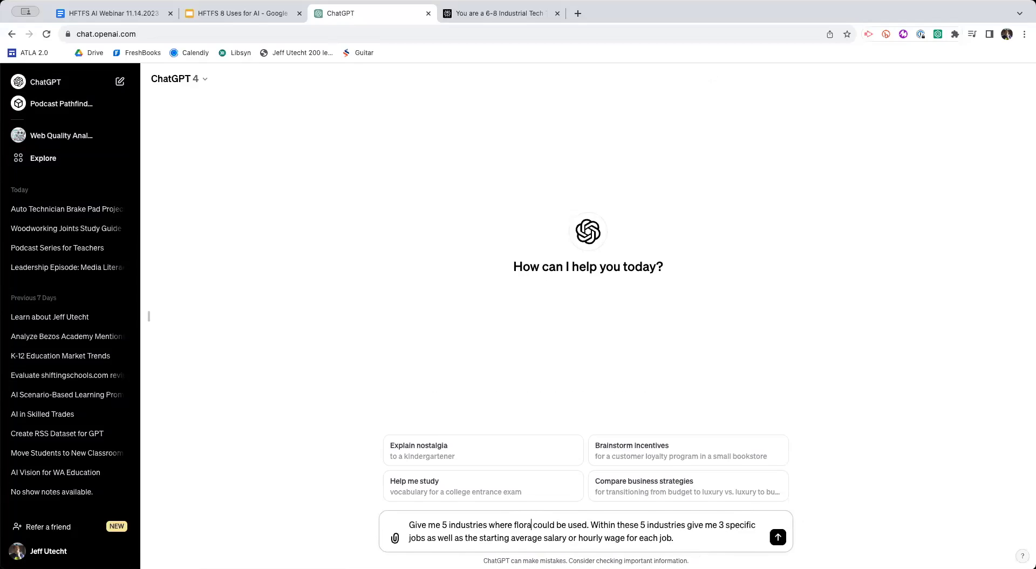
text(l arranging)
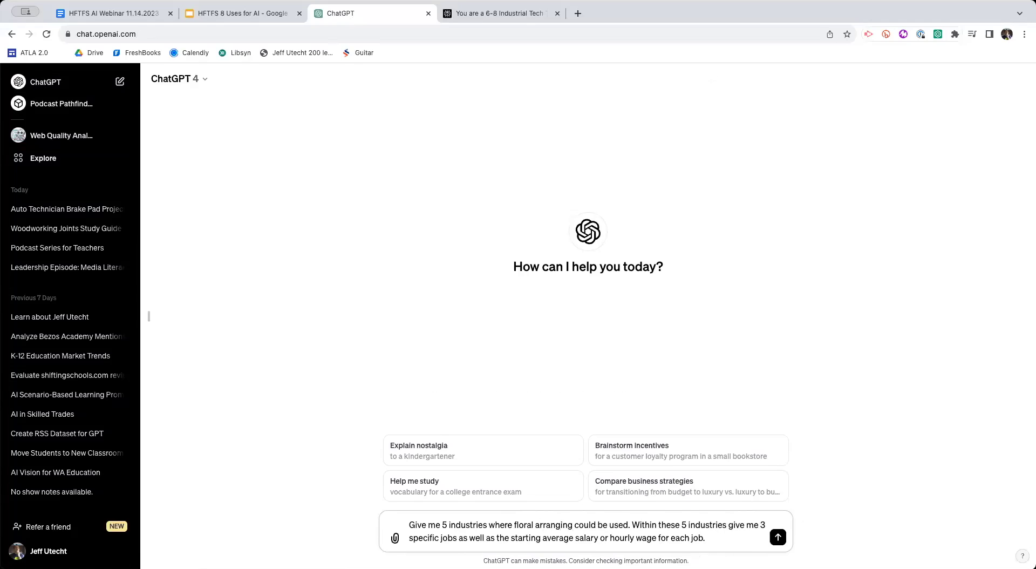
key(Return)
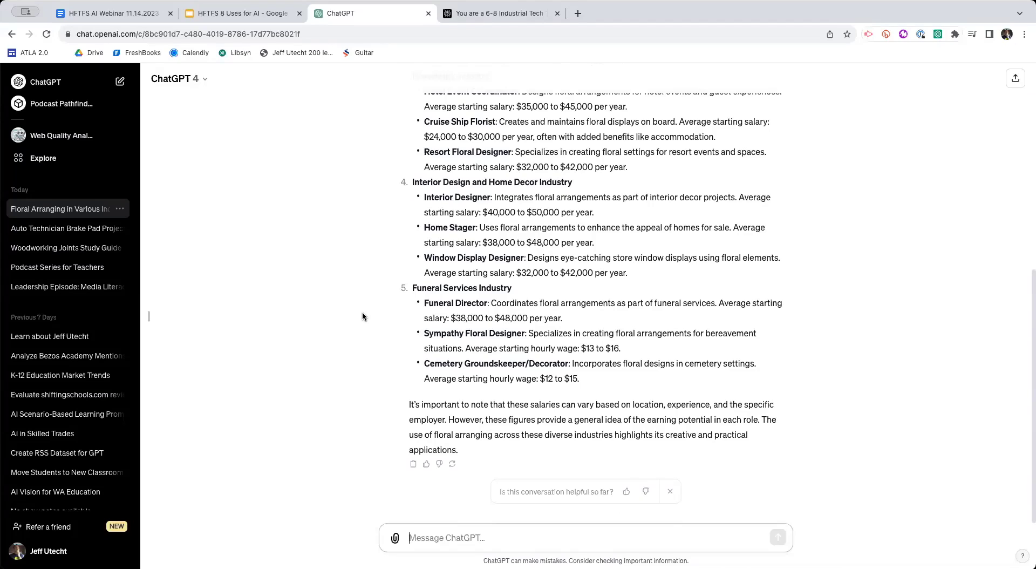
scroll(358, 323, up, 7)
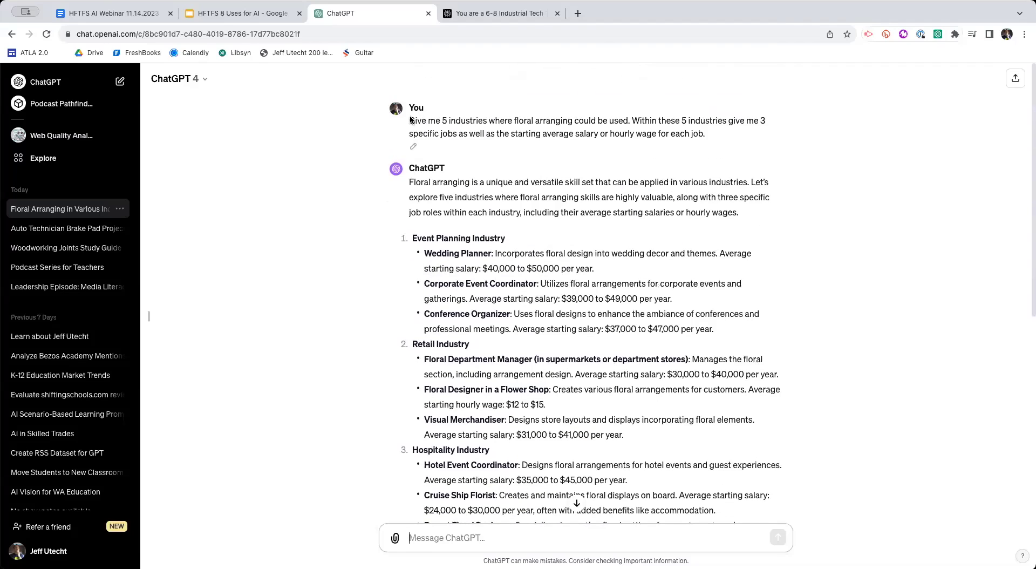
click(414, 148)
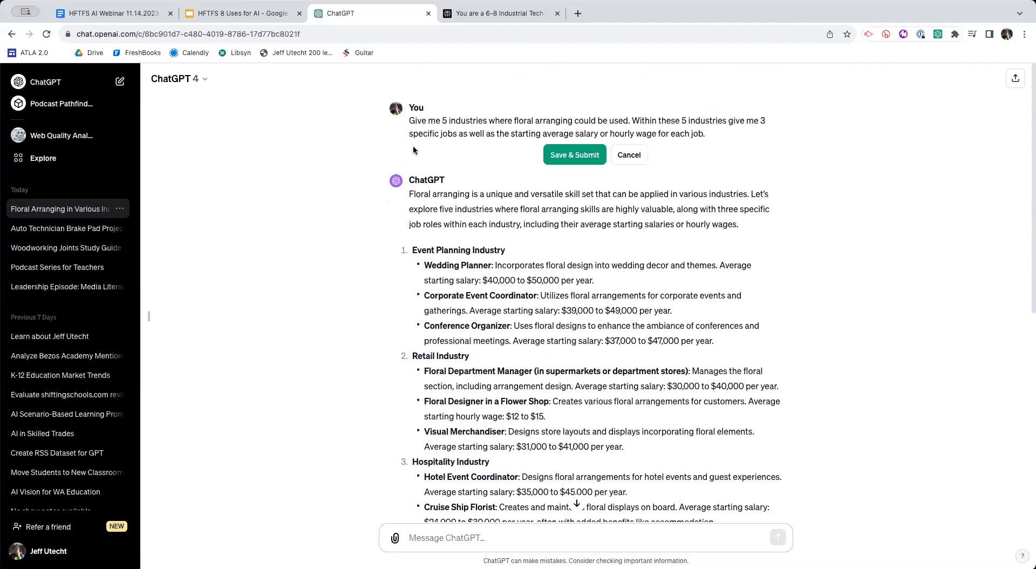
click(619, 163)
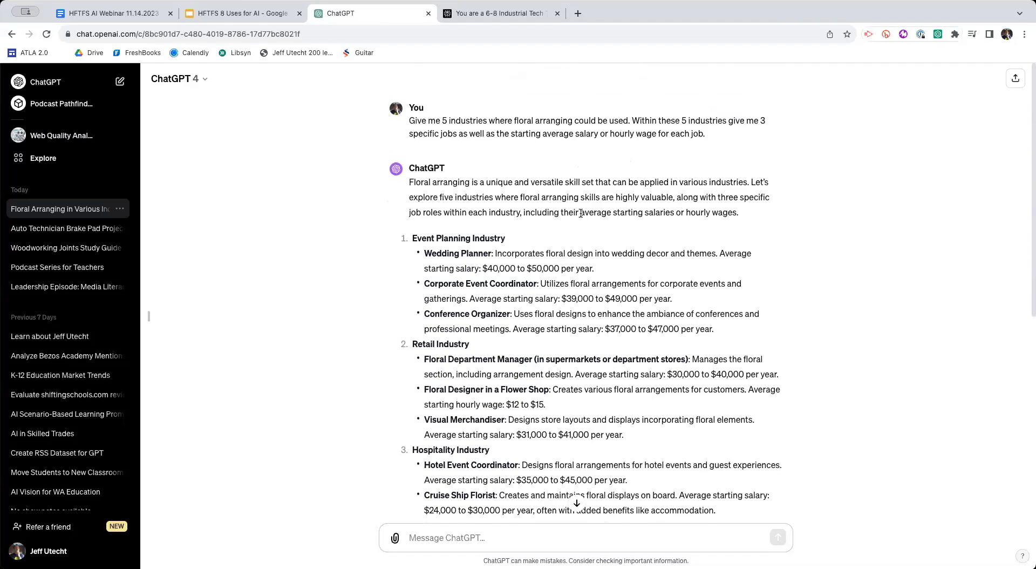
Step: Submit the same industries prompt in a new ChatGPT chat, with the (skill) placeholder replaced by "Electricians"
click(59, 82)
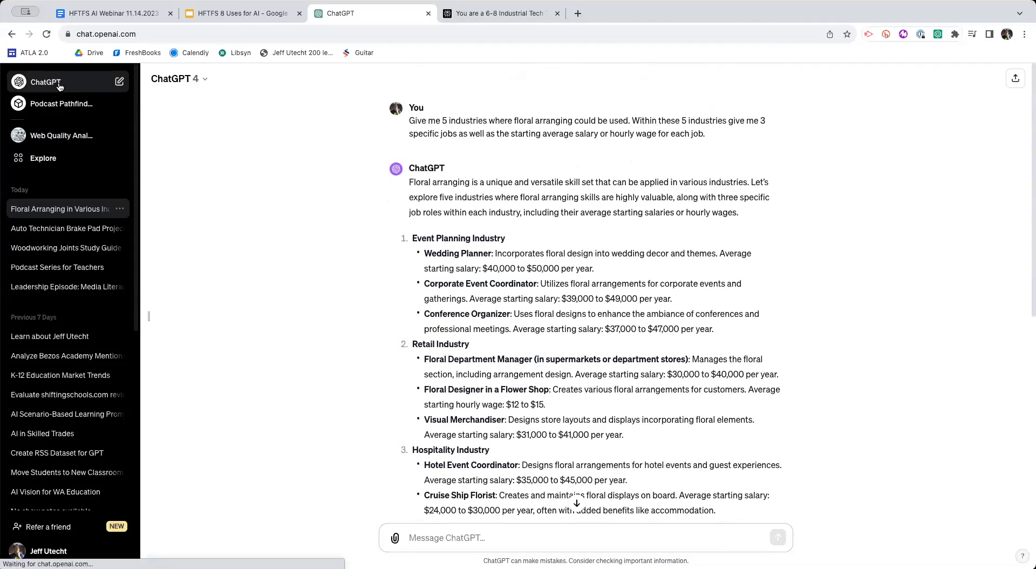
key(super+v)
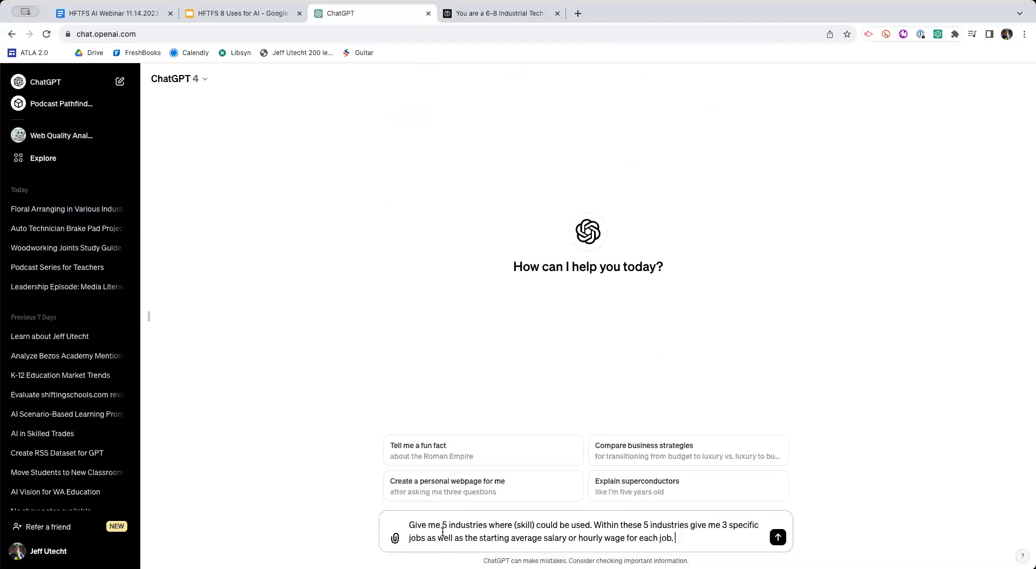
drag(534, 524, 517, 525)
text(Electric)
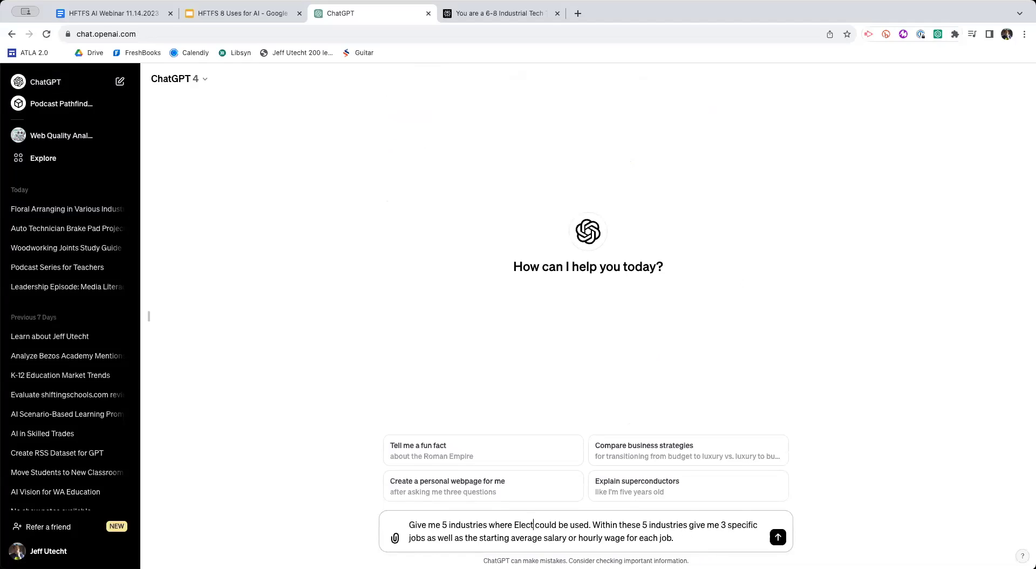
text(ians)
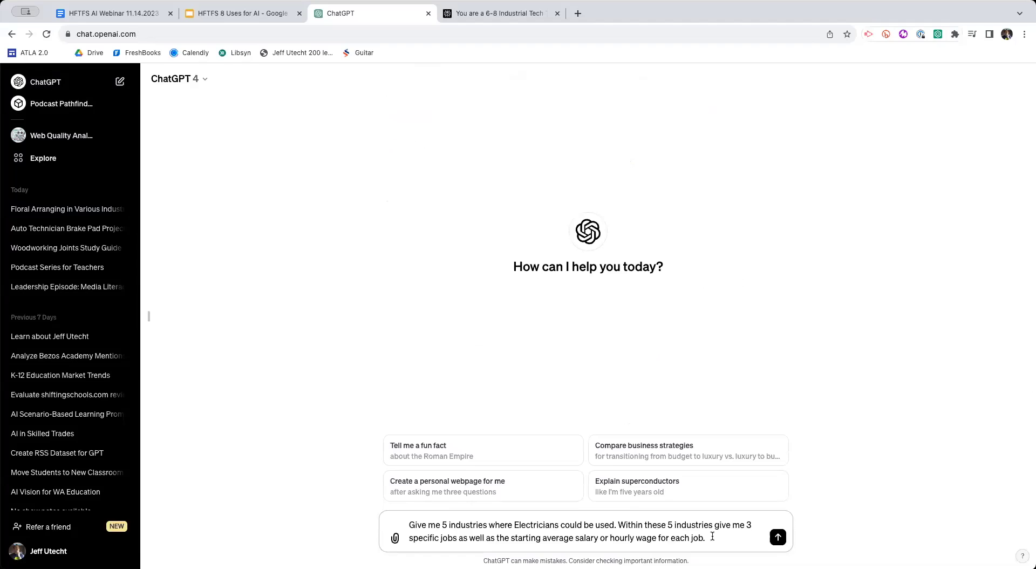
click(778, 537)
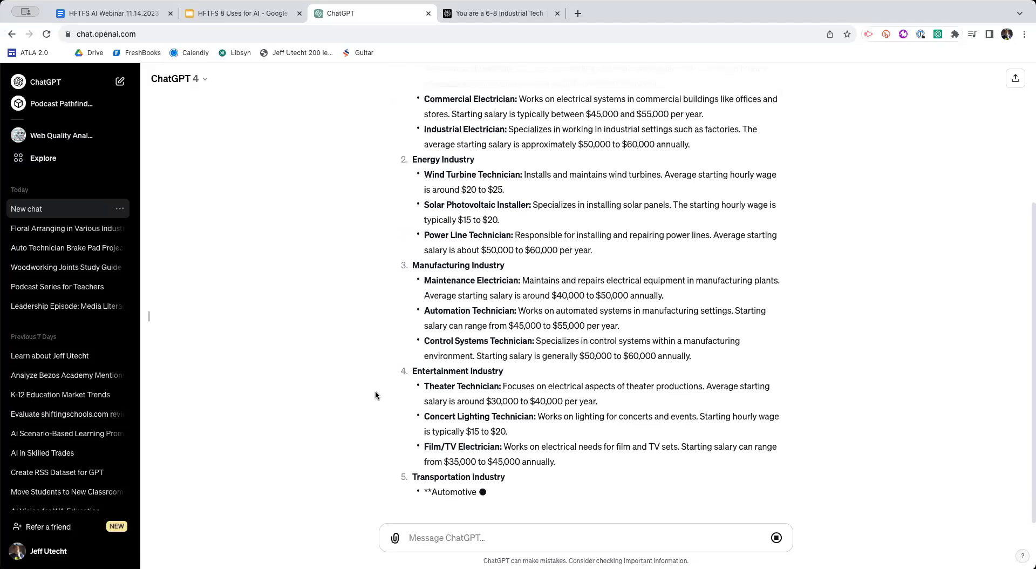
Step: Examine the generated electrician industries, jobs and starting pay, and return to the Google Slides presentation
scroll(378, 367, up, 4)
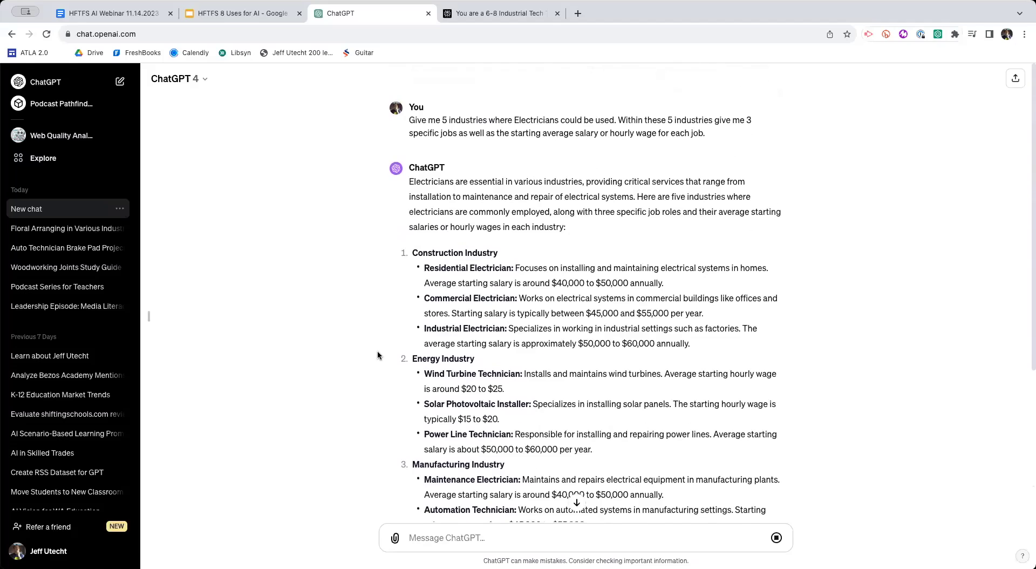
scroll(378, 355, down, 2)
scroll(377, 354, down, 4)
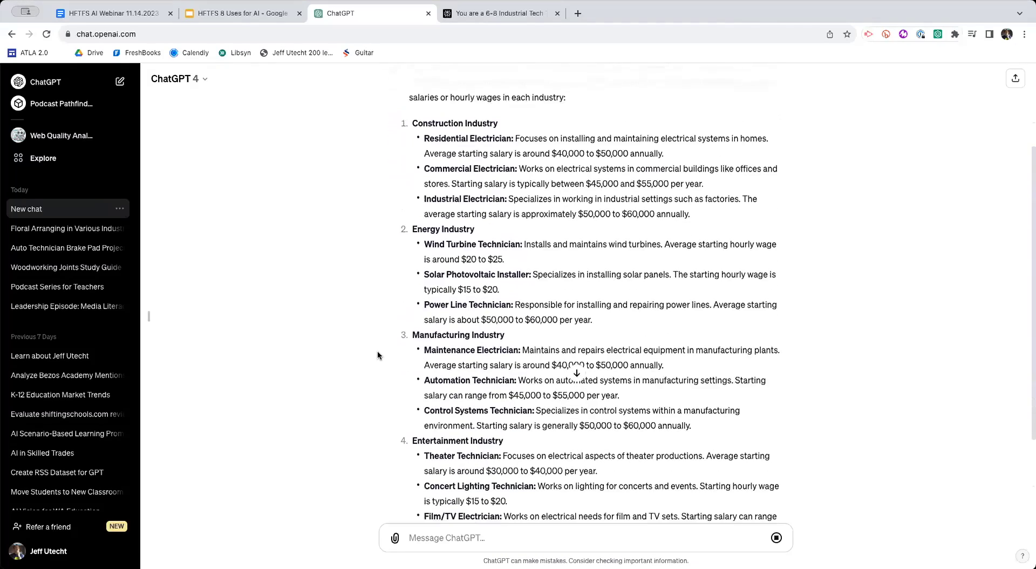
scroll(377, 351, up, 3)
scroll(377, 351, down, 2)
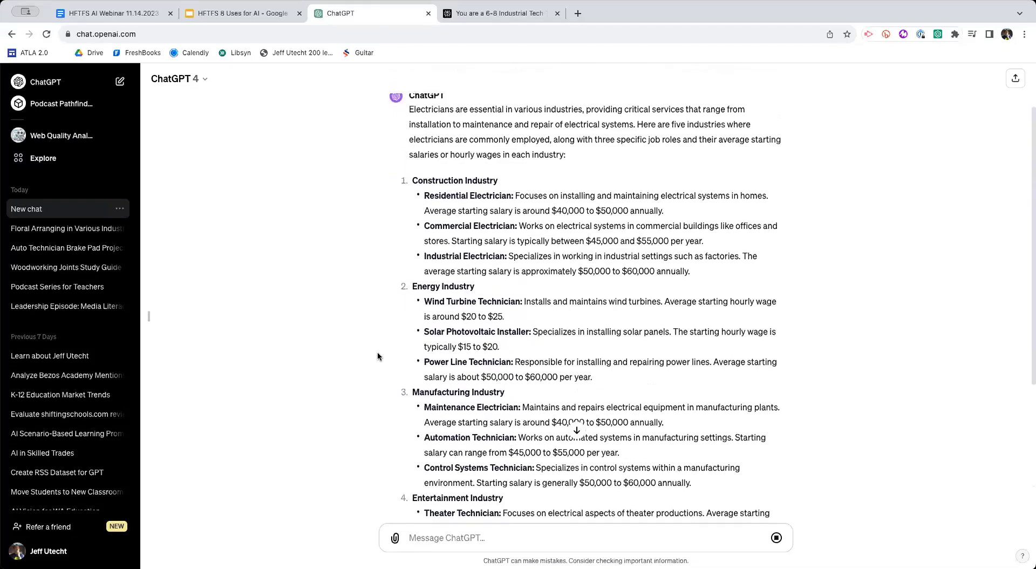
scroll(377, 351, down, 2)
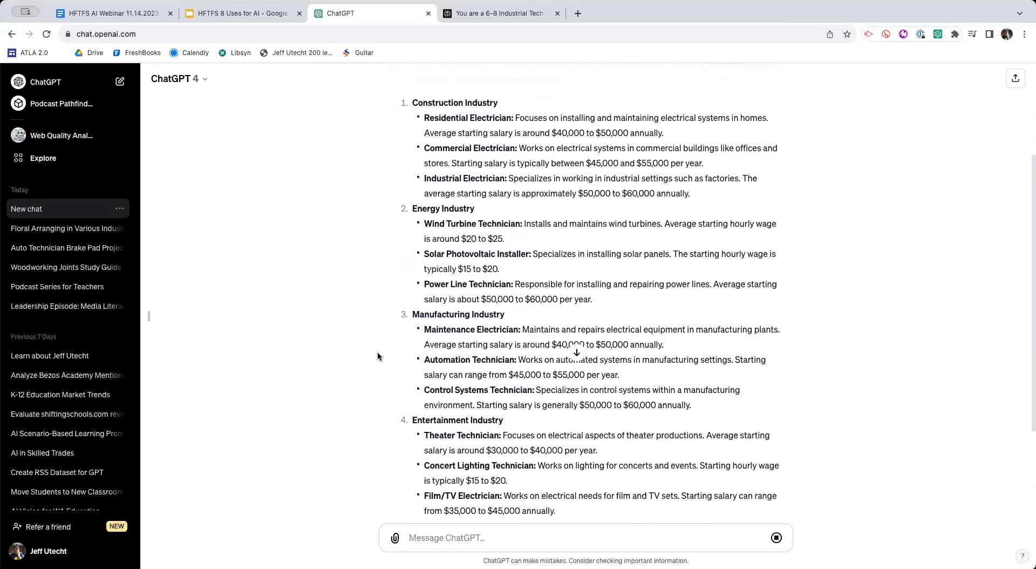
scroll(378, 352, up, 1)
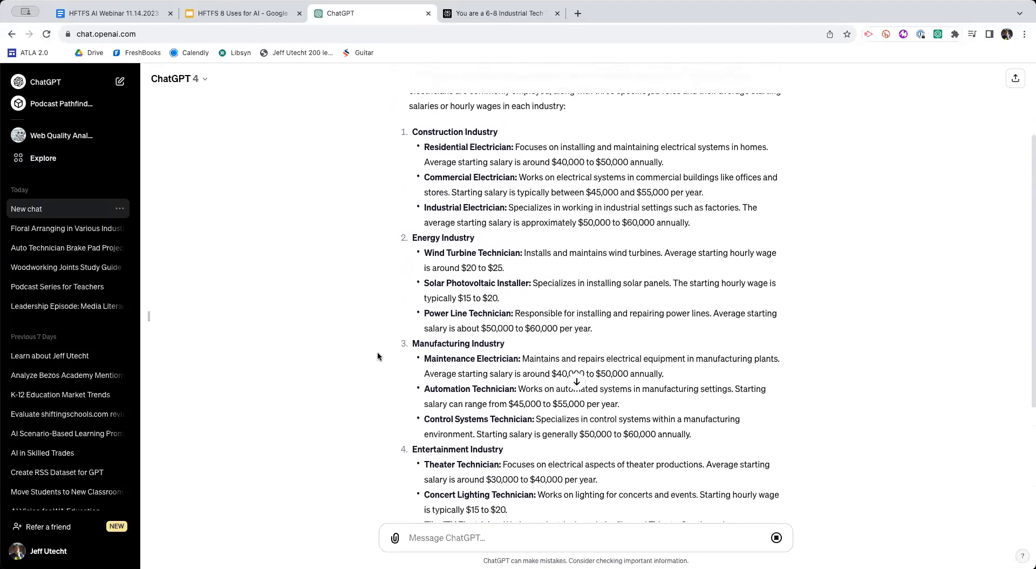
scroll(374, 361, down, 6)
scroll(373, 361, down, 1)
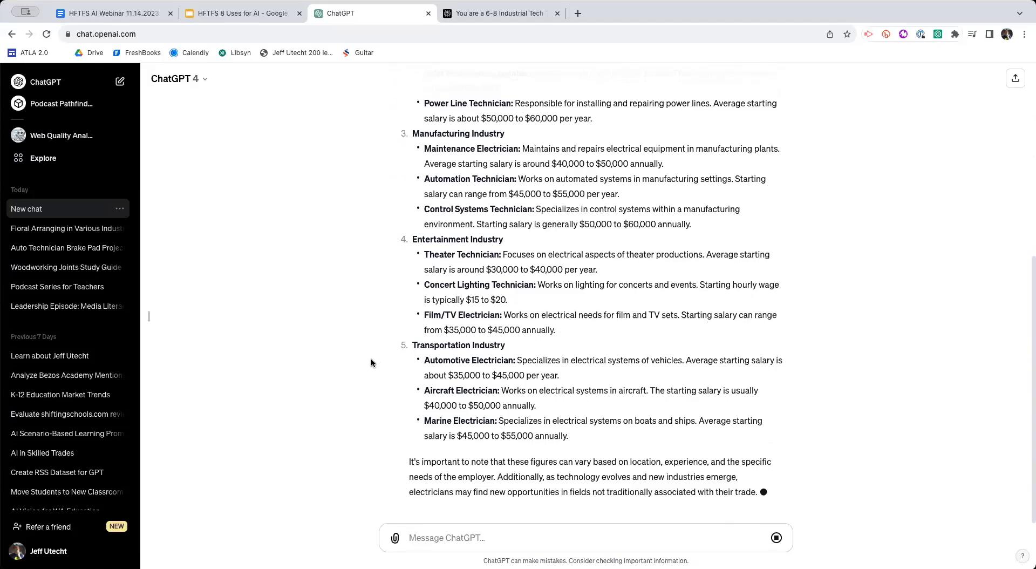
scroll(365, 371, down, 1)
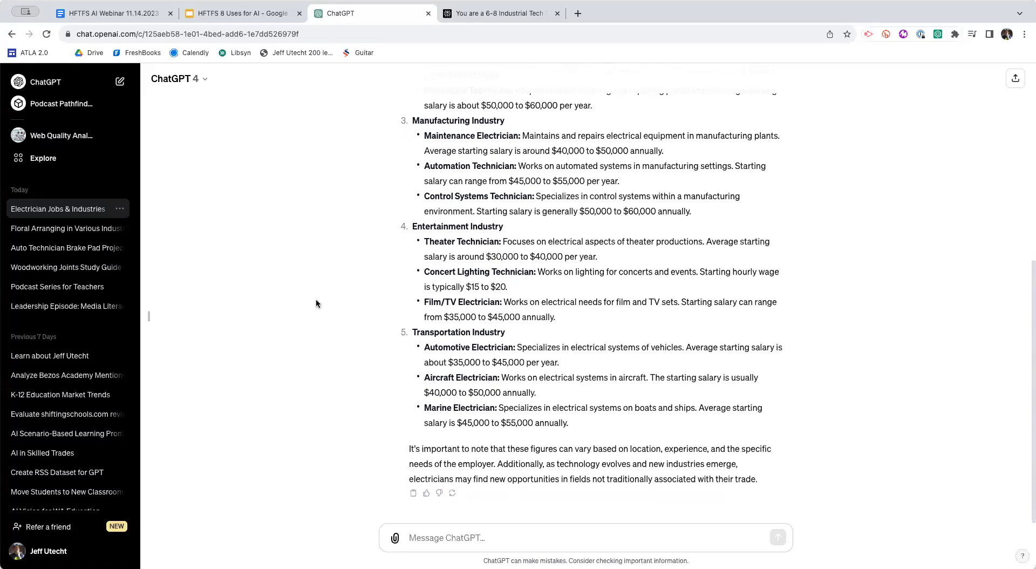
click(241, 13)
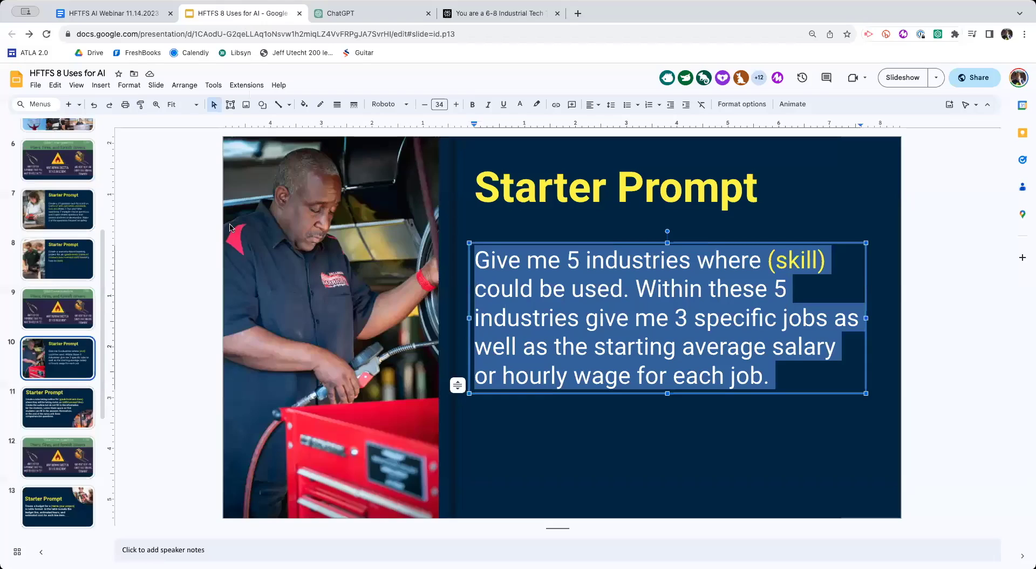
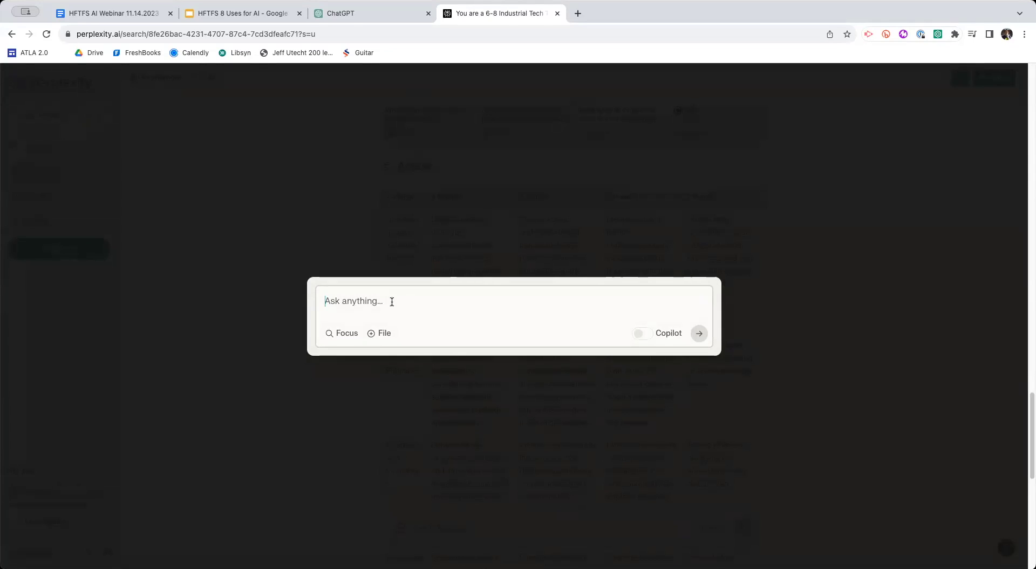
Step: Switch to ChatGPT and browse the history of saved chats
click(345, 17)
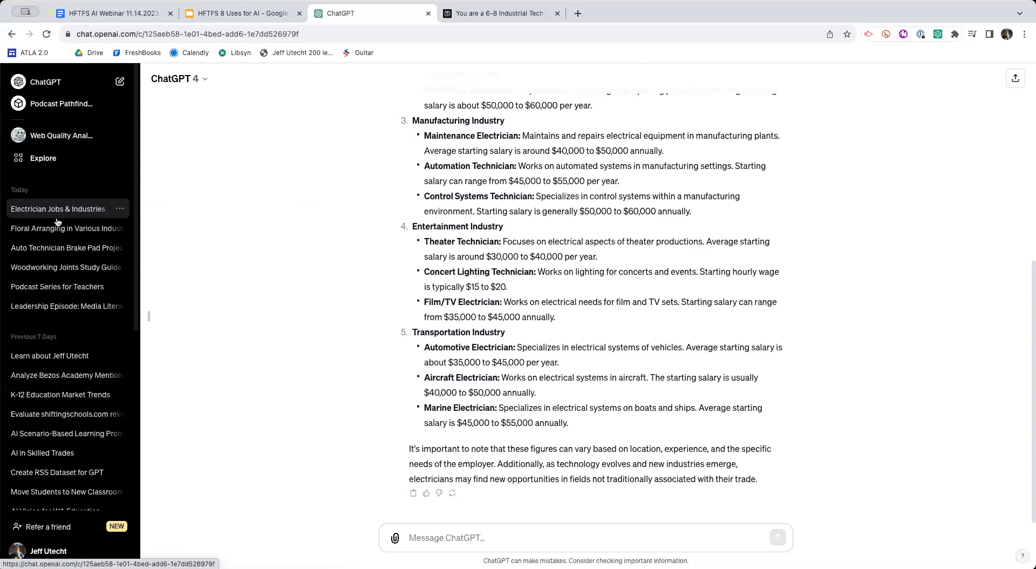
scroll(39, 323, down, 3)
scroll(39, 327, down, 12)
scroll(39, 328, down, 10)
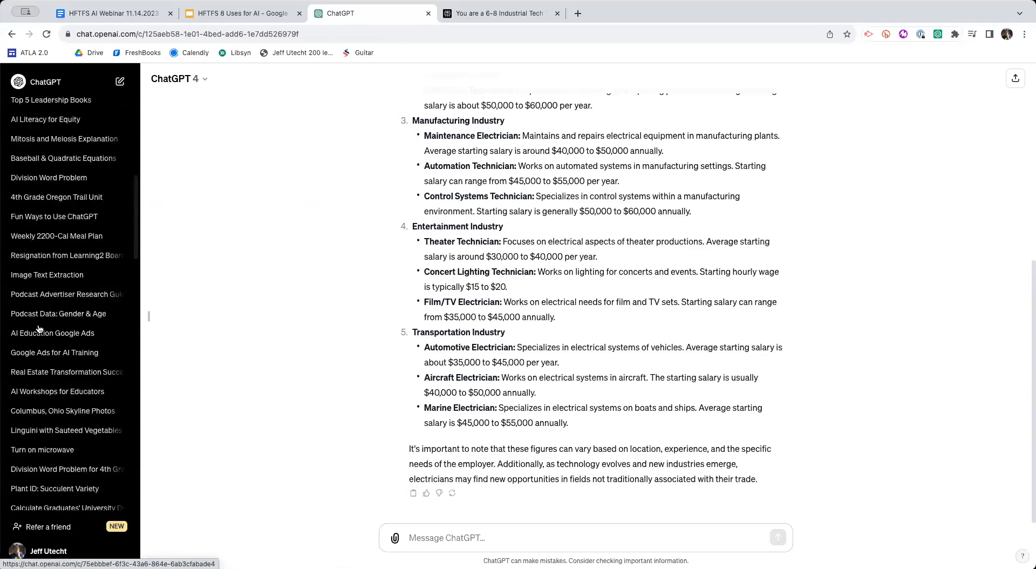
scroll(39, 328, up, 15)
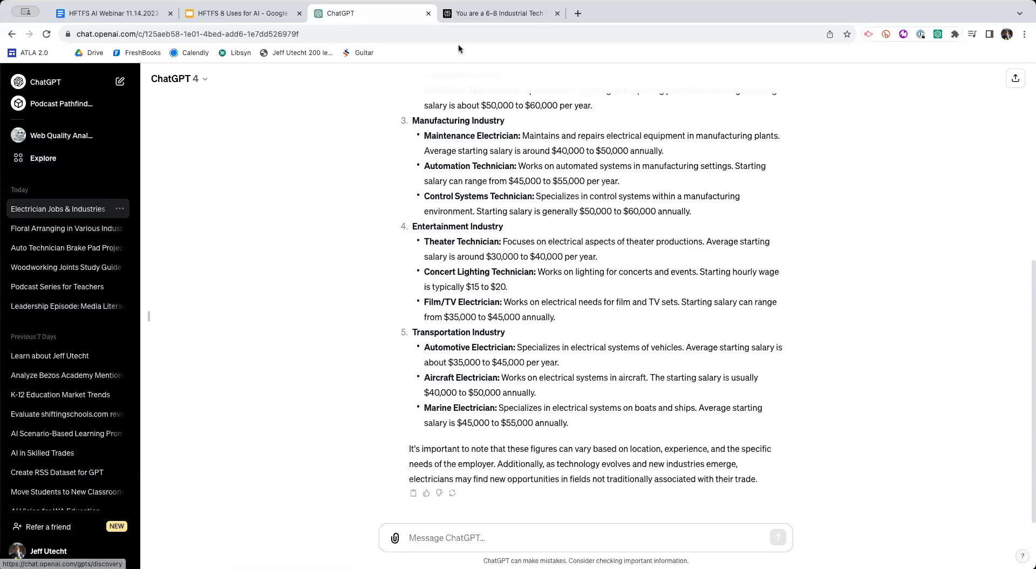
Step: Switch to Perplexity and enter the note-taking outline prompt with blank spaces and three comprehension questions, setting the audience to "8th grade"
click(485, 13)
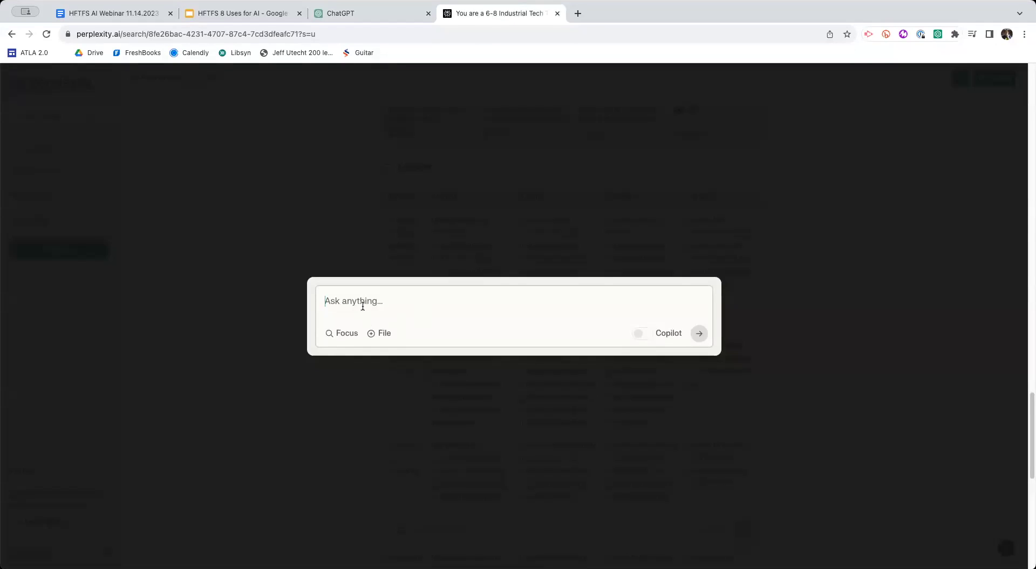
text(Create a note taking outline for (grade level and class) where they will be taking notes on (skill/concept/idea). Create the outline but do not fill in the information for the students. Leave blank space so that students can fill in the answers themselves. At the end of the notes ask three comprehension questions.)
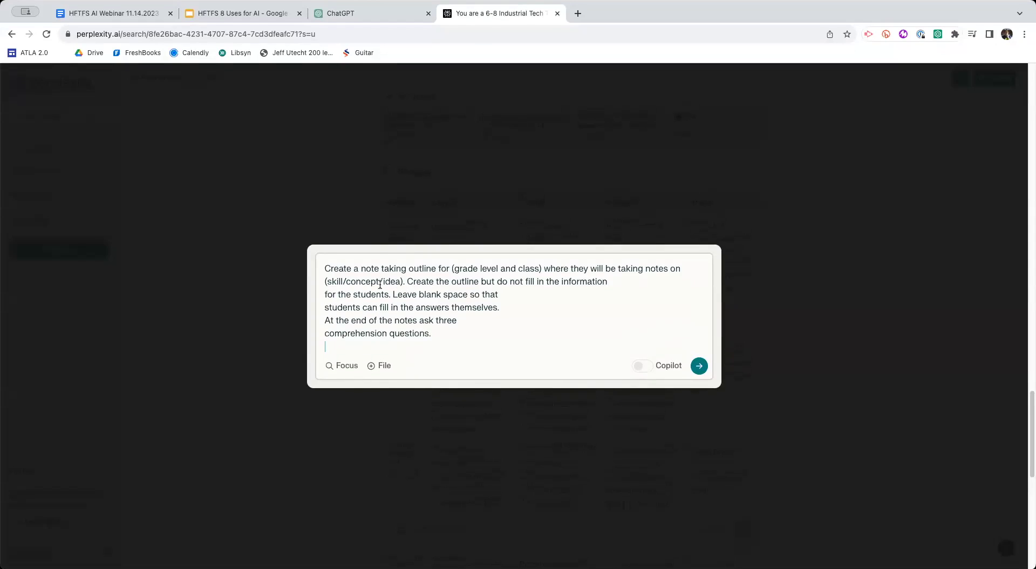
drag(449, 269, 541, 271)
text(8th grade)
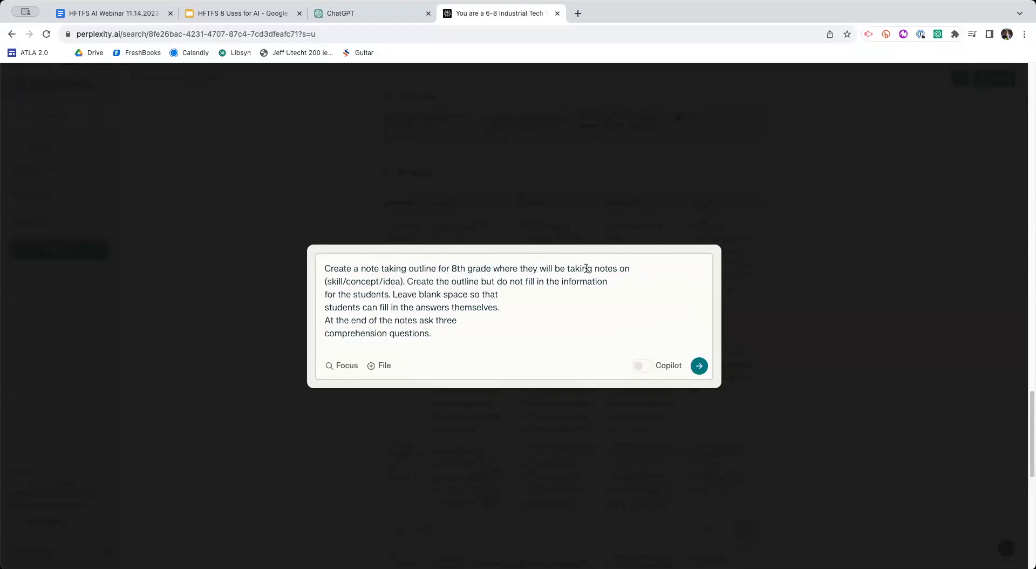
Step: Replace the (skill/concept/idea) placeholder in the note-taking prompt with "creating a 3 way switch in electrical engineering class"
drag(402, 282, 325, 285)
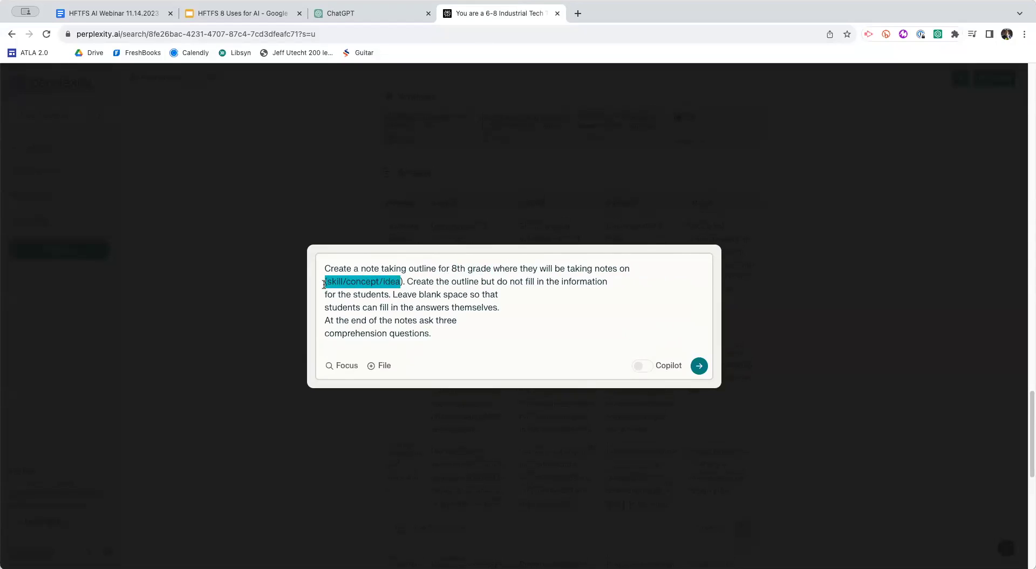
text(creat)
text(ing a 3 way )
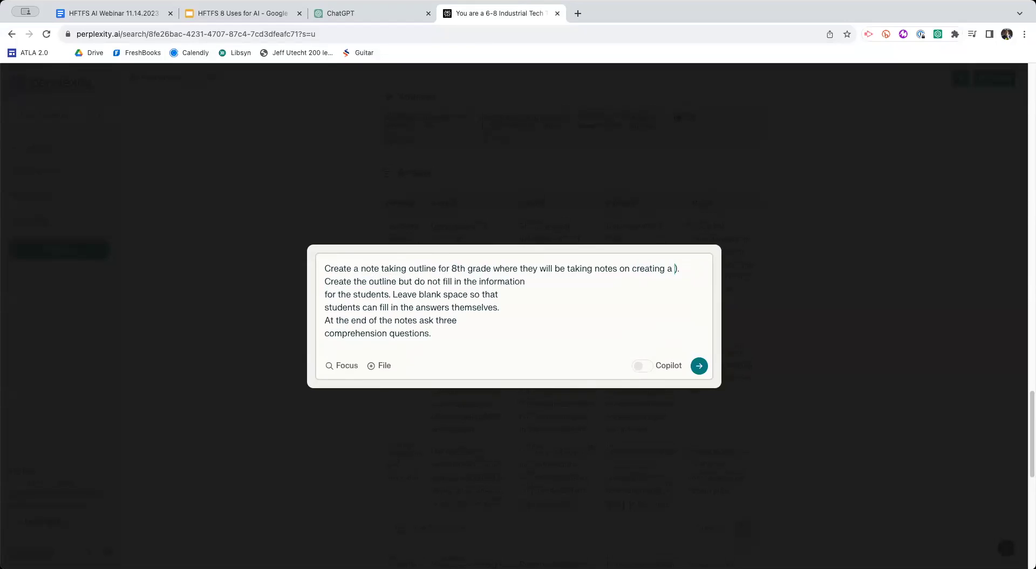
text(sw)
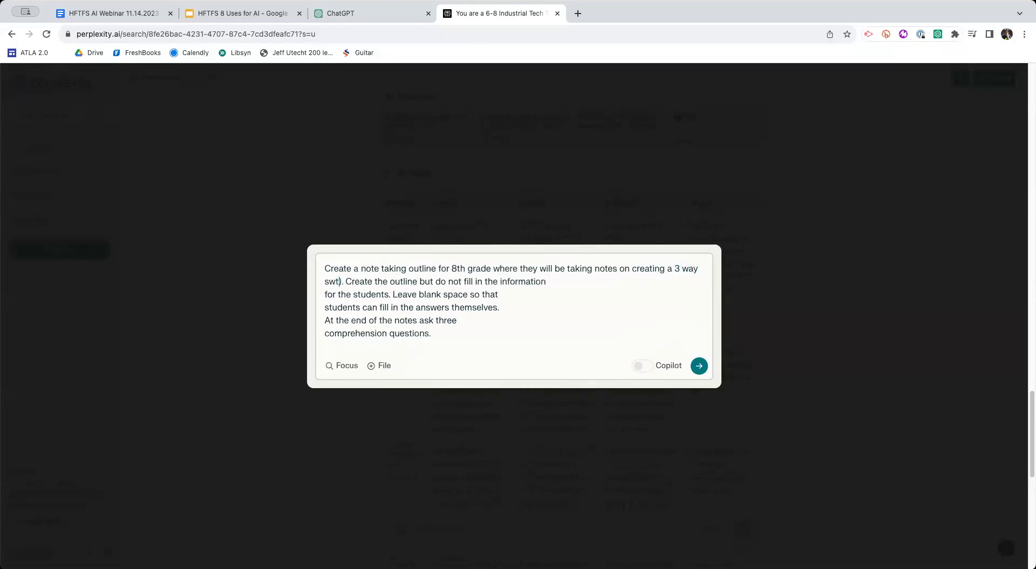
text(itch in e)
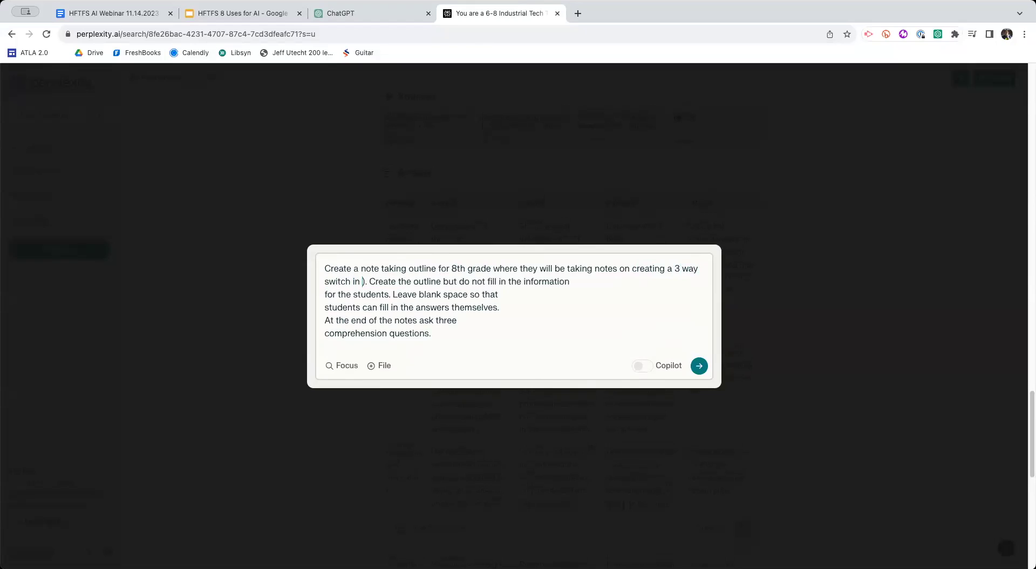
text(lectrial)
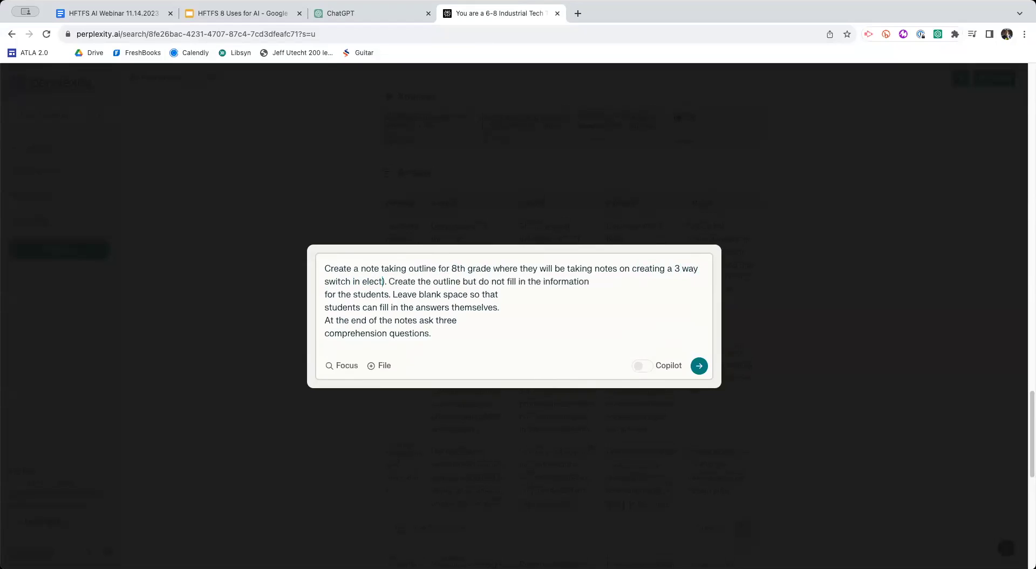
text( engin)
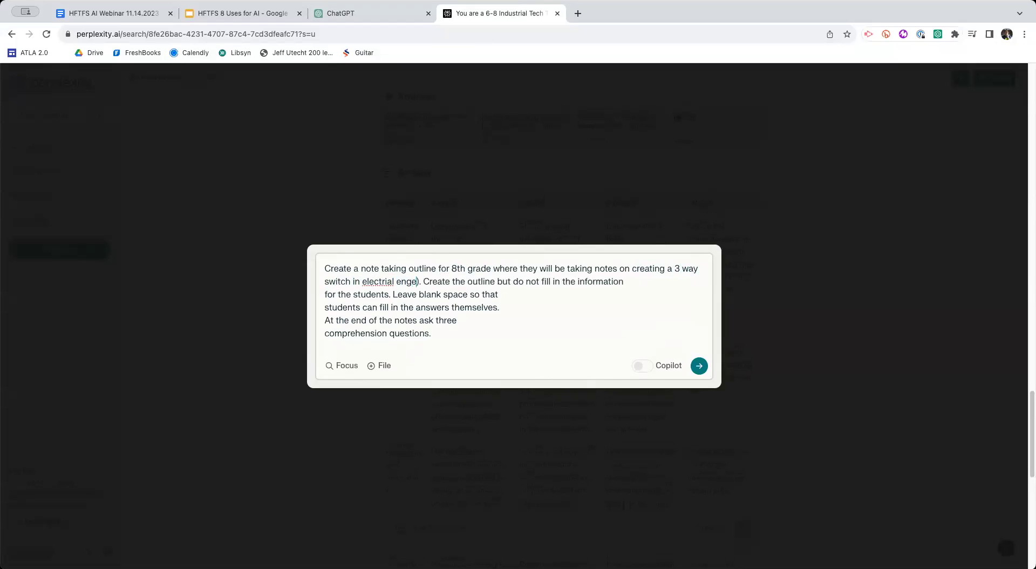
text(eering class.)
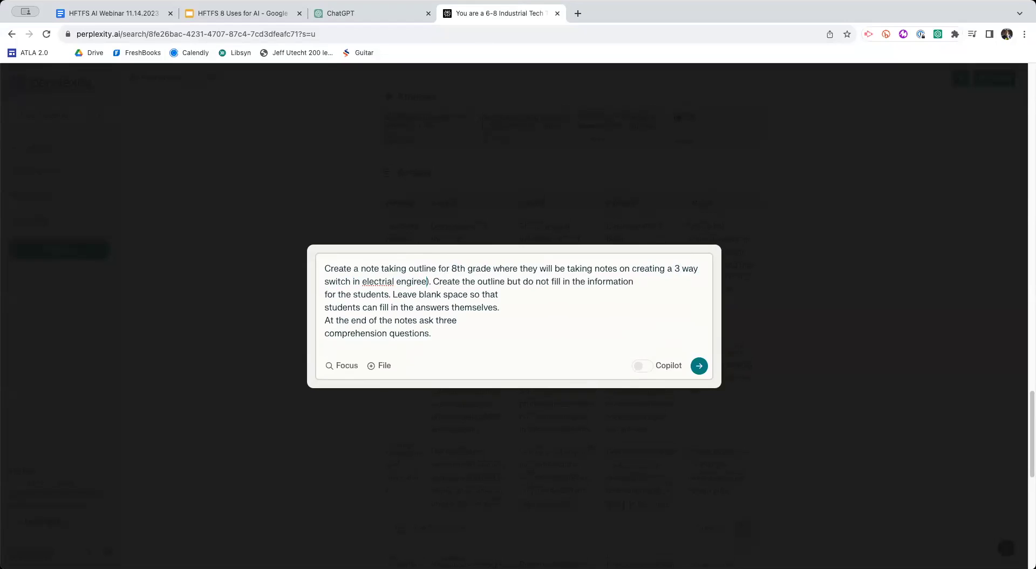
key(Delete)
key(Delete)
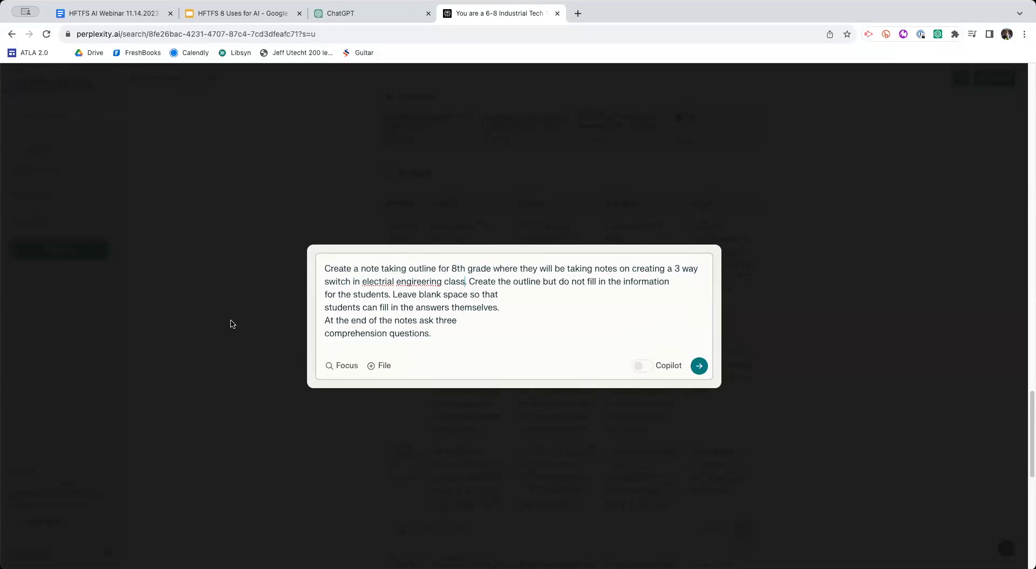
Step: Correct the spelling of "electrical engineering" in the note-taking outline prompt and submit it
right_click(380, 281)
click(402, 282)
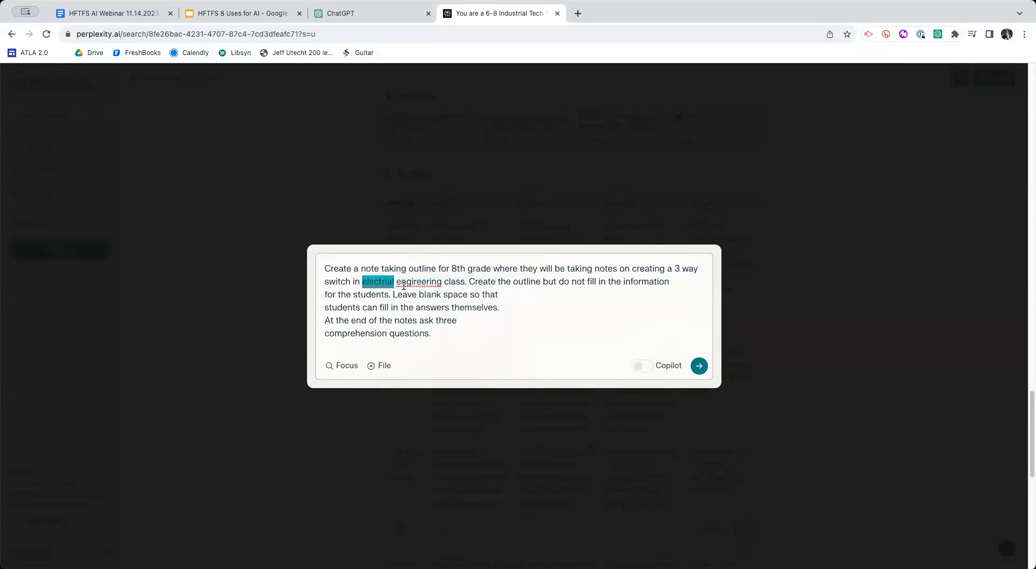
right_click(405, 282)
click(413, 282)
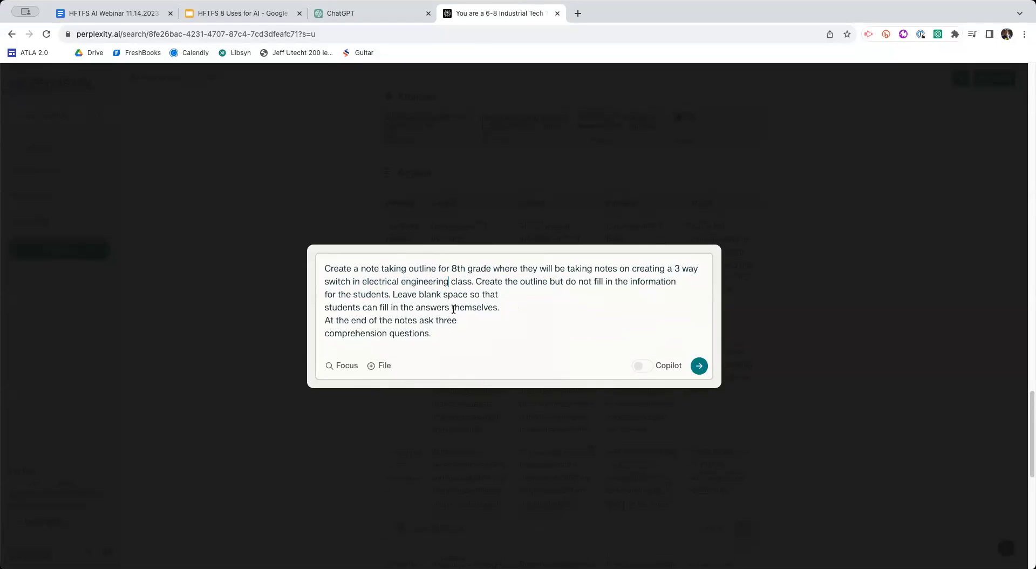
click(699, 365)
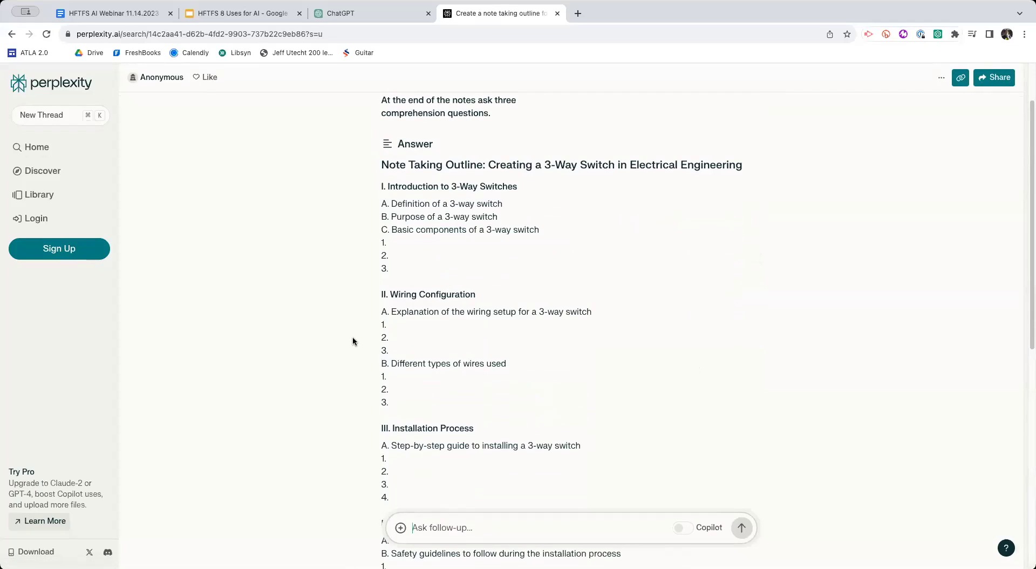
Step: Examine the generated 3-way switch note-taking outline, including its blank spaces, section headings and comprehension questions
scroll(352, 336, up, 3)
scroll(352, 338, down, 1)
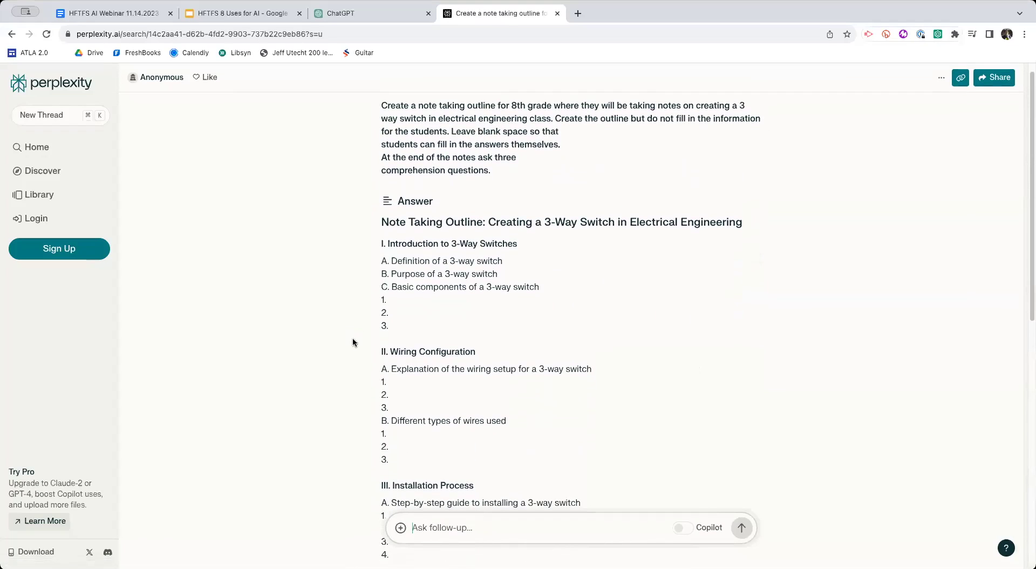
scroll(353, 342, down, 1)
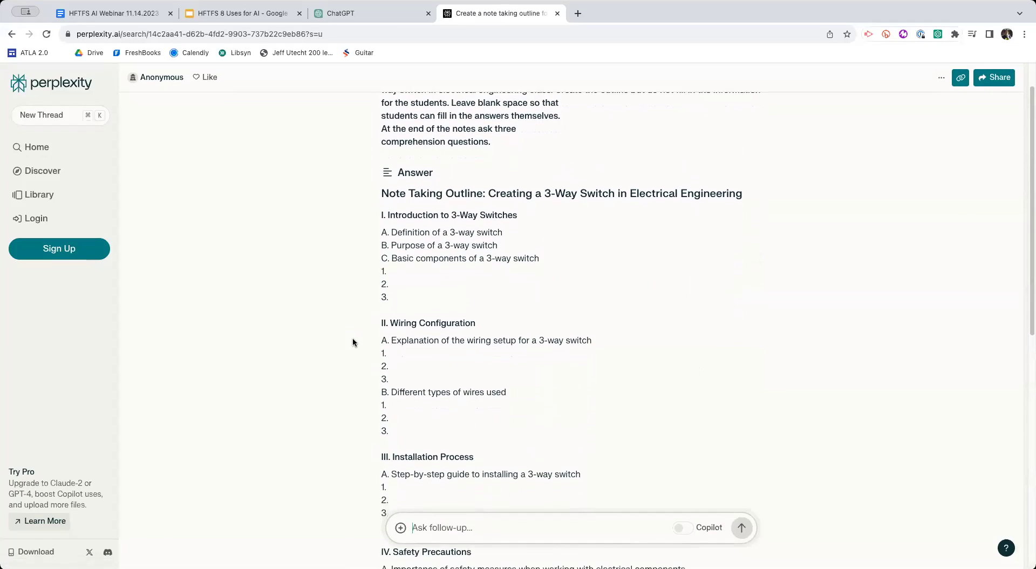
scroll(351, 338, down, 2)
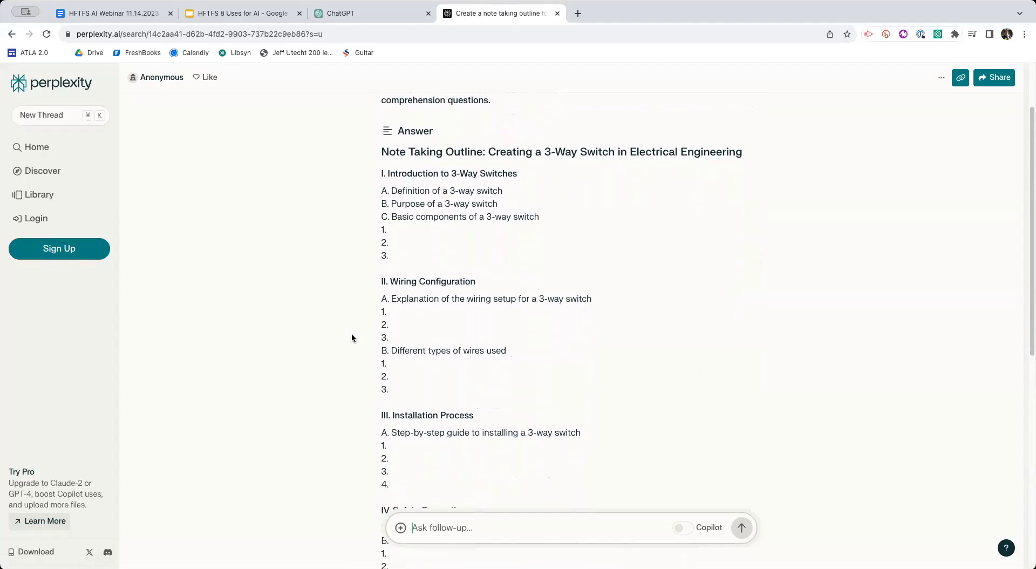
scroll(351, 338, down, 2)
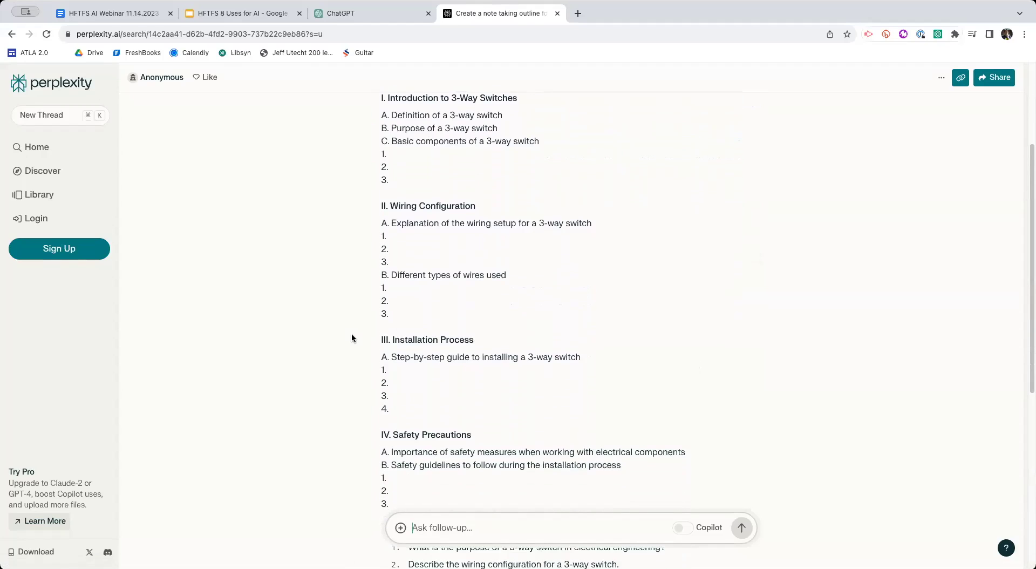
scroll(351, 337, down, 3)
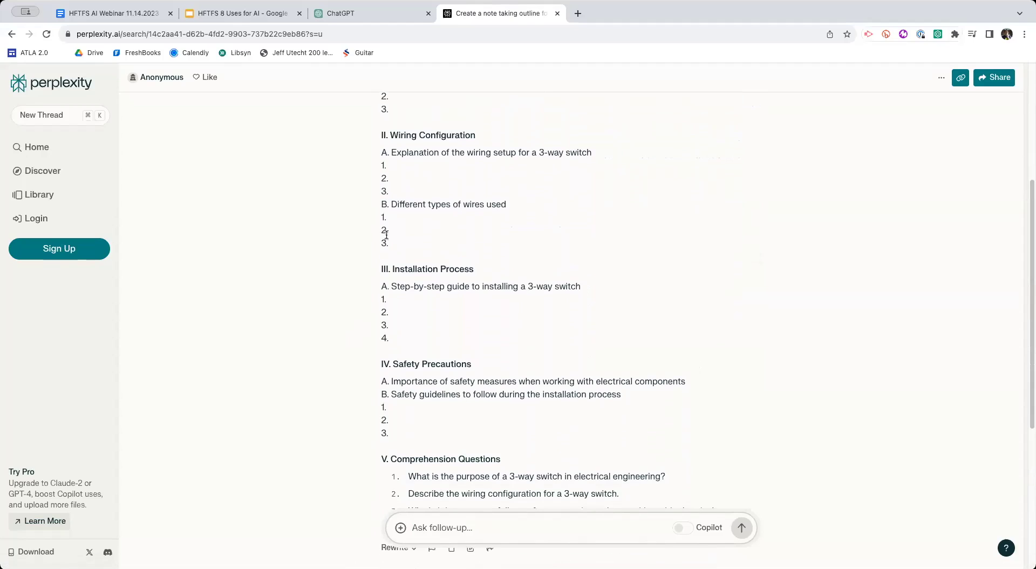
scroll(358, 291, up, 2)
scroll(358, 291, down, 1)
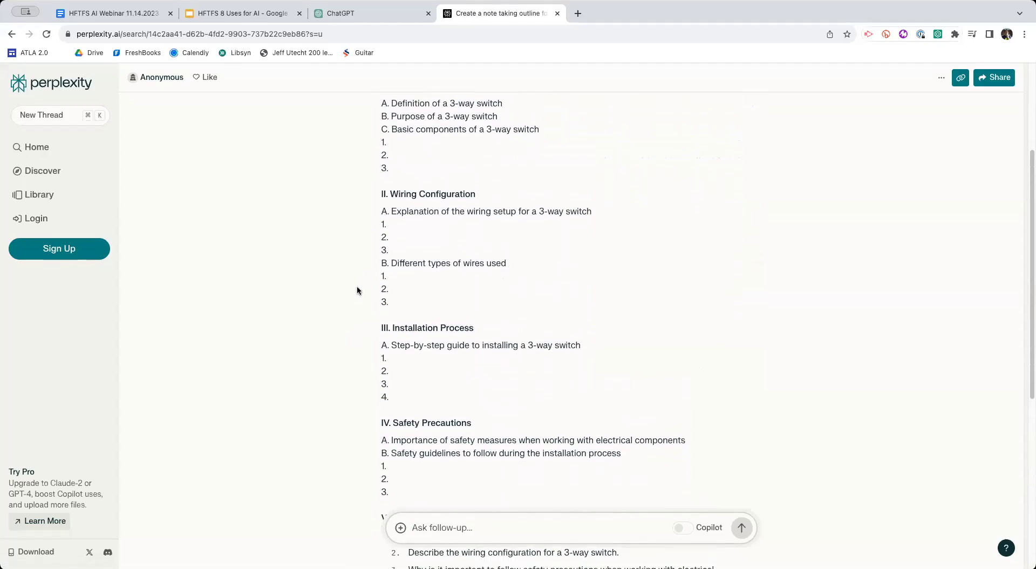
scroll(357, 290, down, 8)
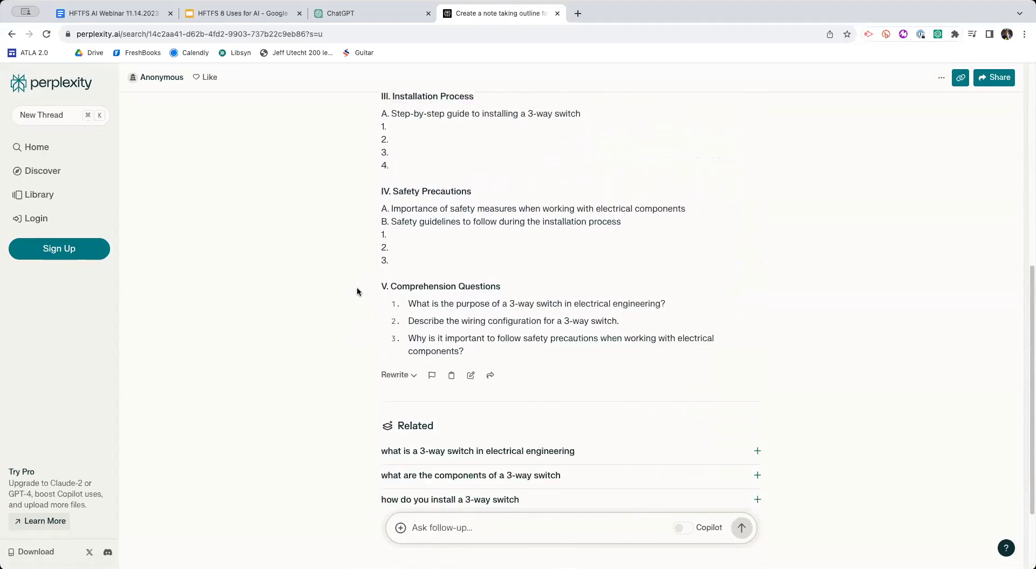
scroll(357, 291, down, 3)
scroll(358, 292, up, 15)
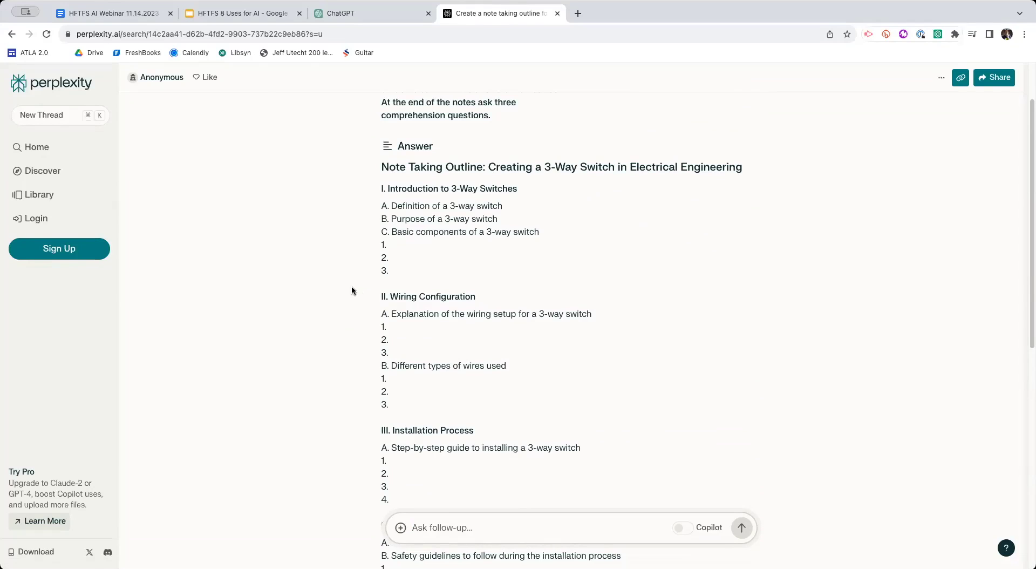
Step: Switch to the Google Slides presentation and review the budget, safety plan and note-taking outline starter prompt slides
click(240, 14)
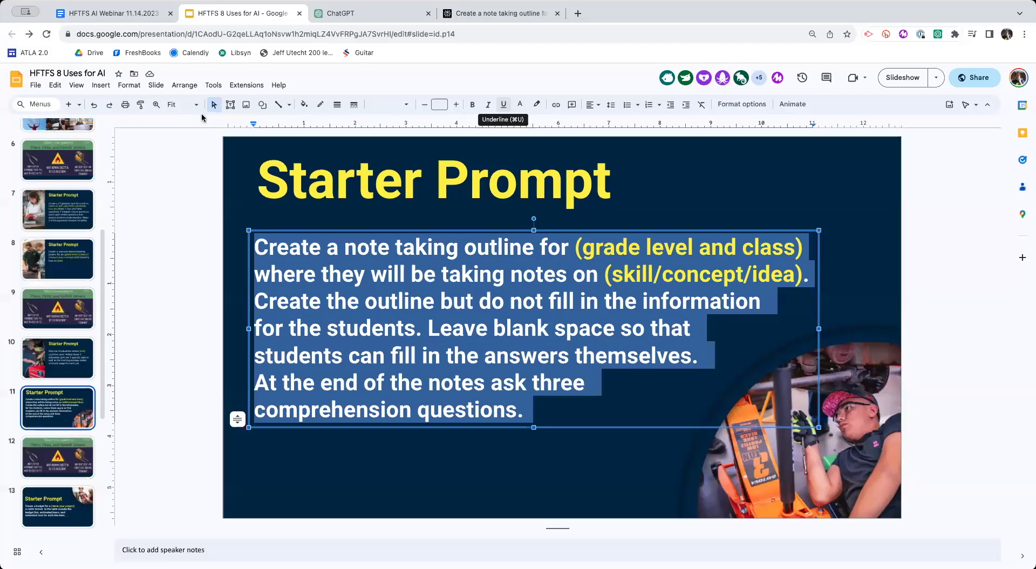
click(61, 340)
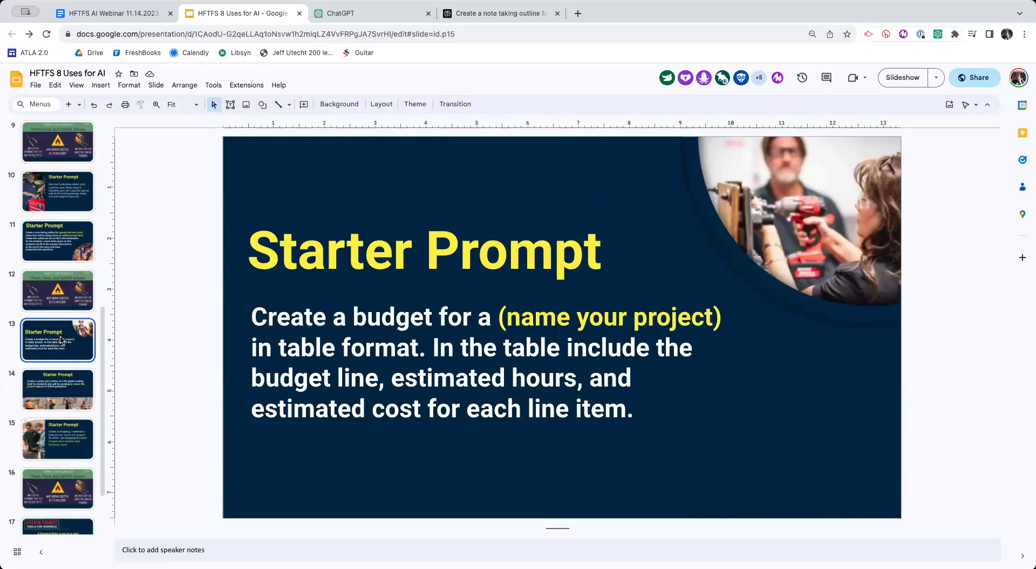
scroll(61, 340, down, 1)
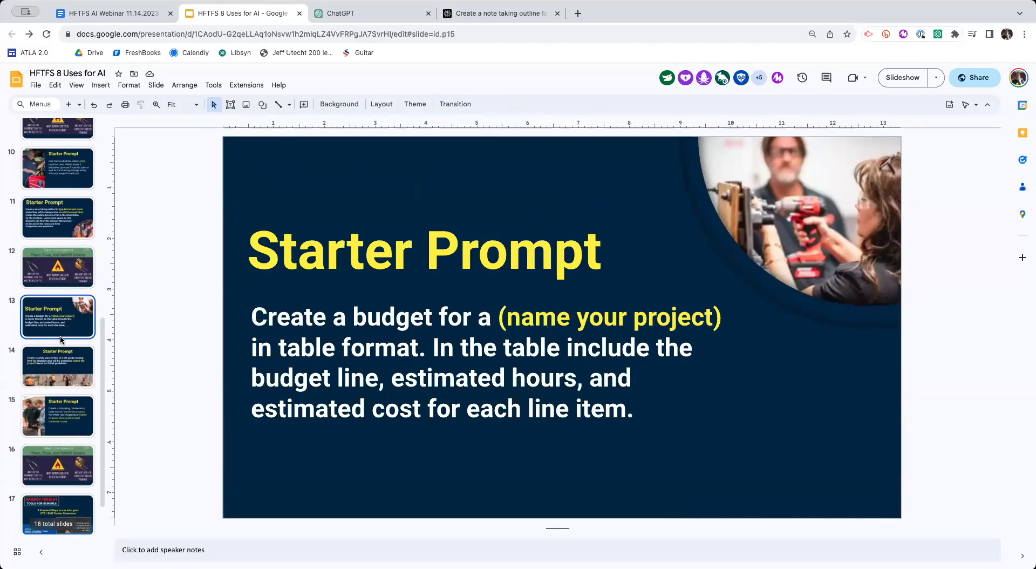
click(64, 371)
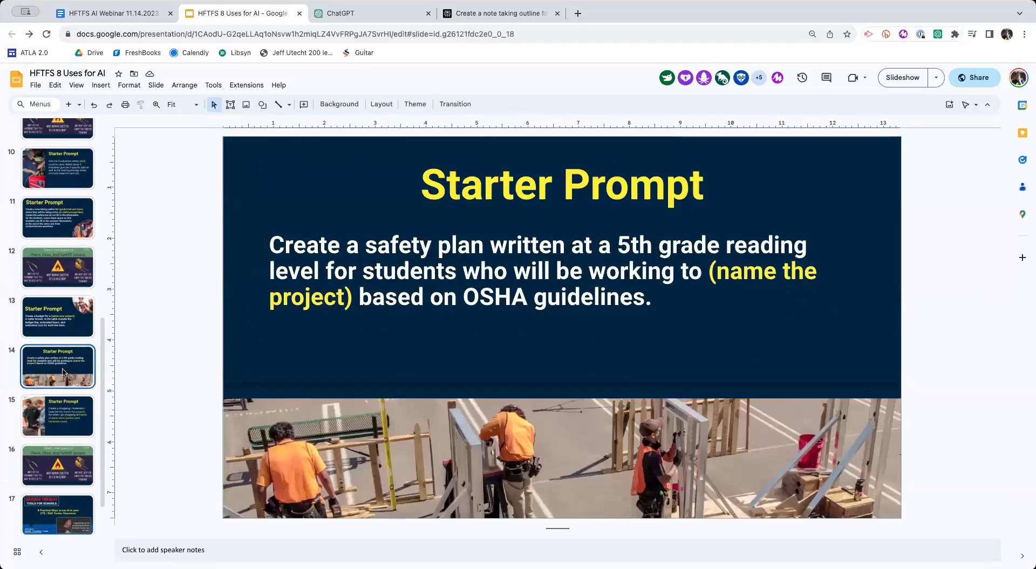
click(56, 324)
click(61, 228)
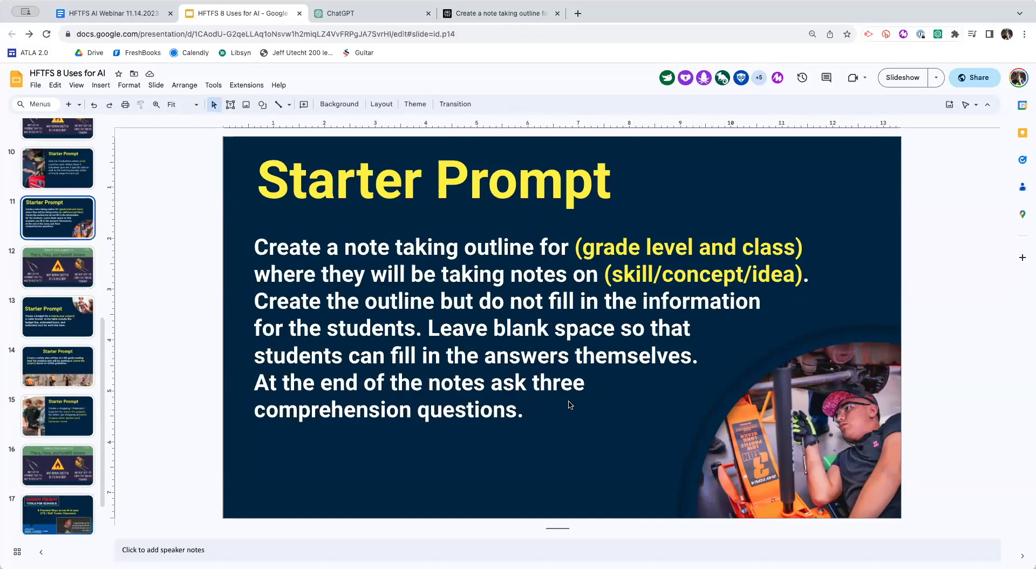
Step: In a new ChatGPT chat, enter "Create a project plan for building an off-grid system on a trailer that uses solar power."
click(348, 14)
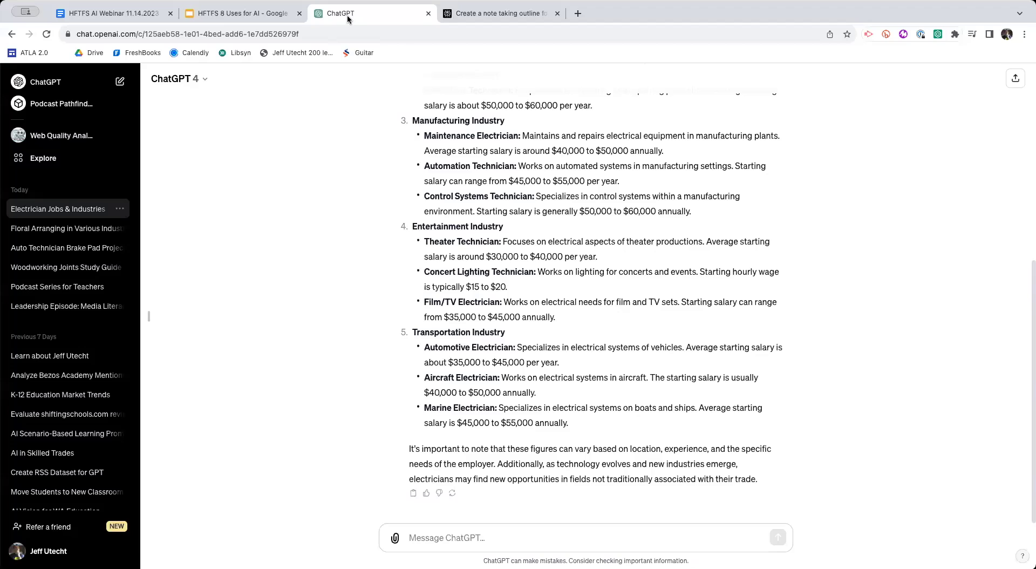
click(48, 82)
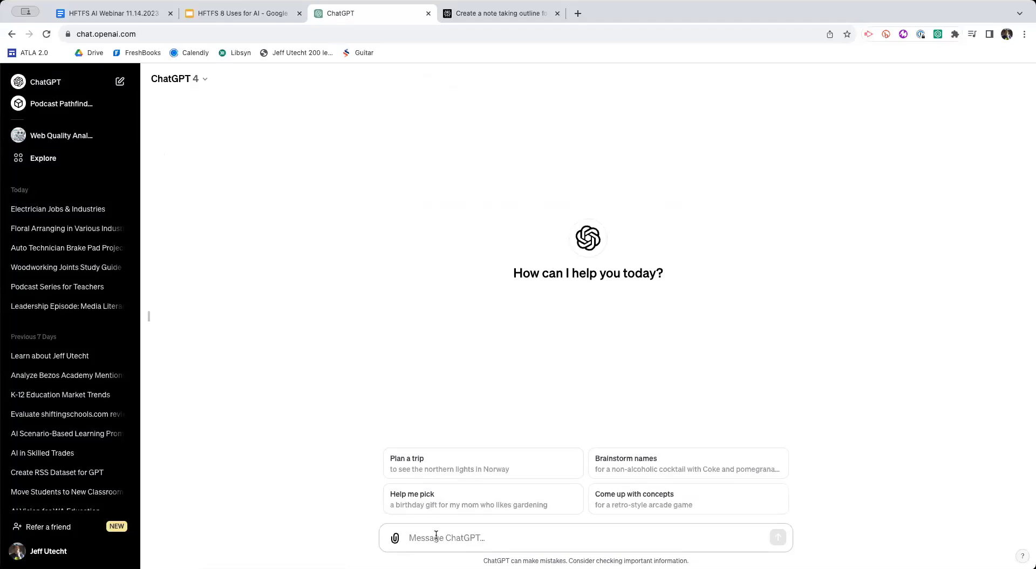
text(Created)
key(BackSpace)
key(BackSpace)
key(BackSpace)
key(BackSpace)
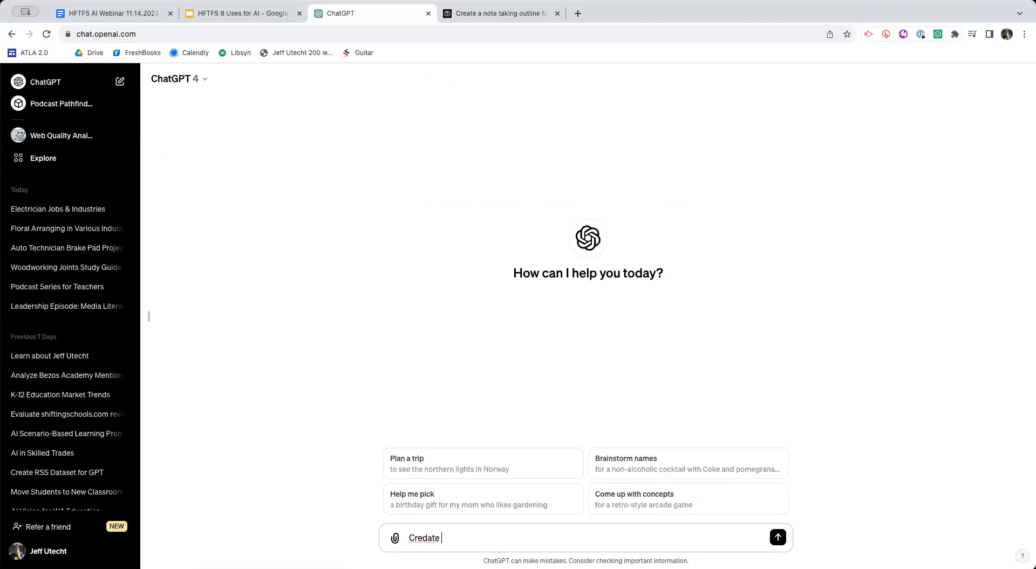
text(ate )
text(a)
text( project pal)
text(nning)
key(BackSpace)
key(BackSpace)
key(BackSpace)
key(BackSpace)
key(BackSpace)
key(BackSpace)
key(BackSpace)
text(la)
key(BackSpace)
key(BackSpace)
key(BackSpace)
text(p)
text(lan for )
text(a)
key(BackSpace)
text(buiding)
key(BackSpace)
key(BackSpace)
text(ng an off-)
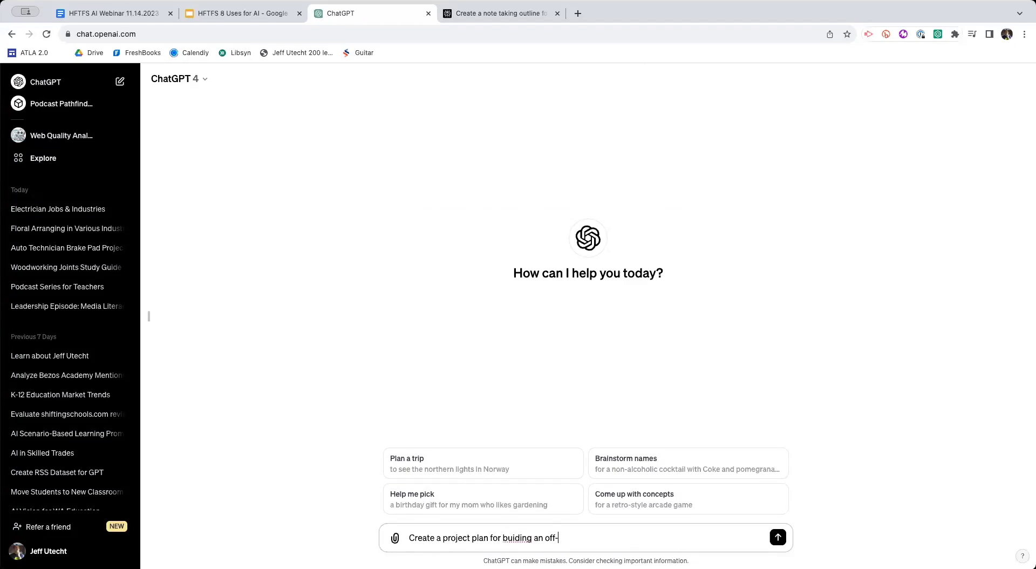
text(grid system on a trailer tha tuses)
key(BackSpace)
key(BackSpace)
key(BackSpace)
key(BackSpace)
key(BackSpace)
key(BackSpace)
key(BackSpace)
text(t uses )
text(solar)
text( pla)
key(BackSpace)
key(BackSpace)
text(ar power.)
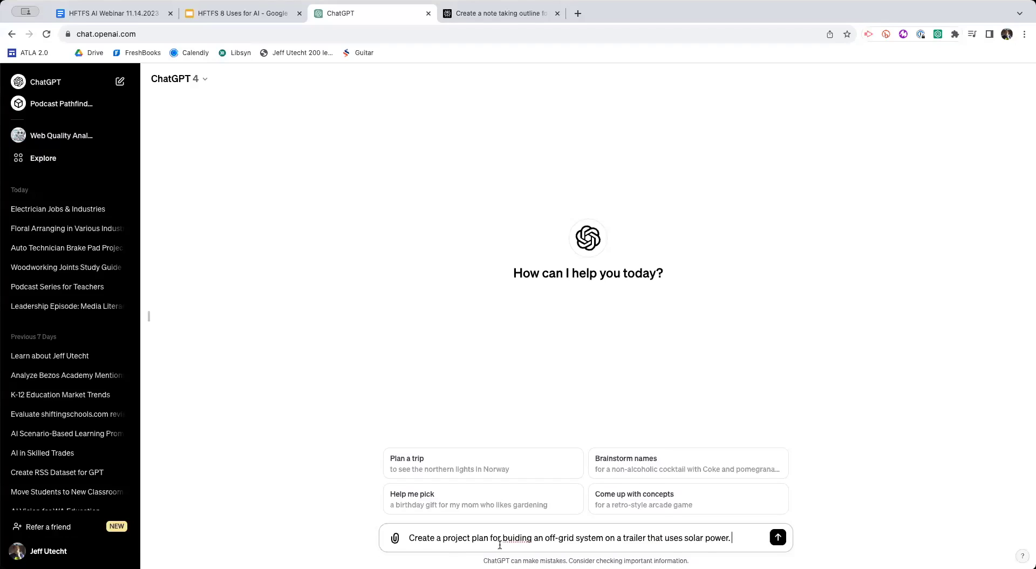
right_click(499, 545)
click(539, 302)
Step: Extend the project plan prompt with "What steps are needed to get started. What tools do you recommend and how much time"
click(742, 539)
text(What steps)
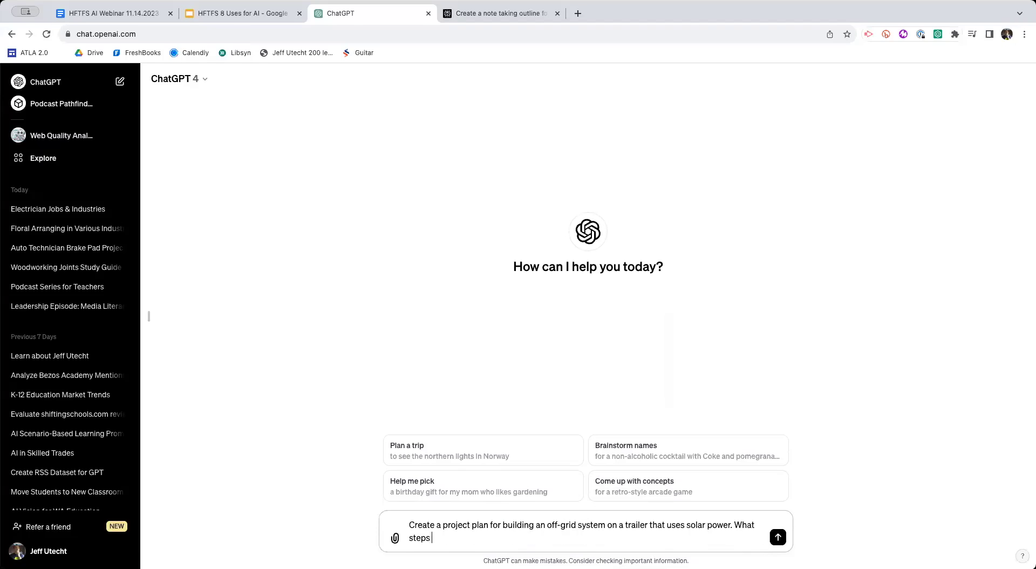
text( d)
key(BackSpace)
text(are needed to get started)
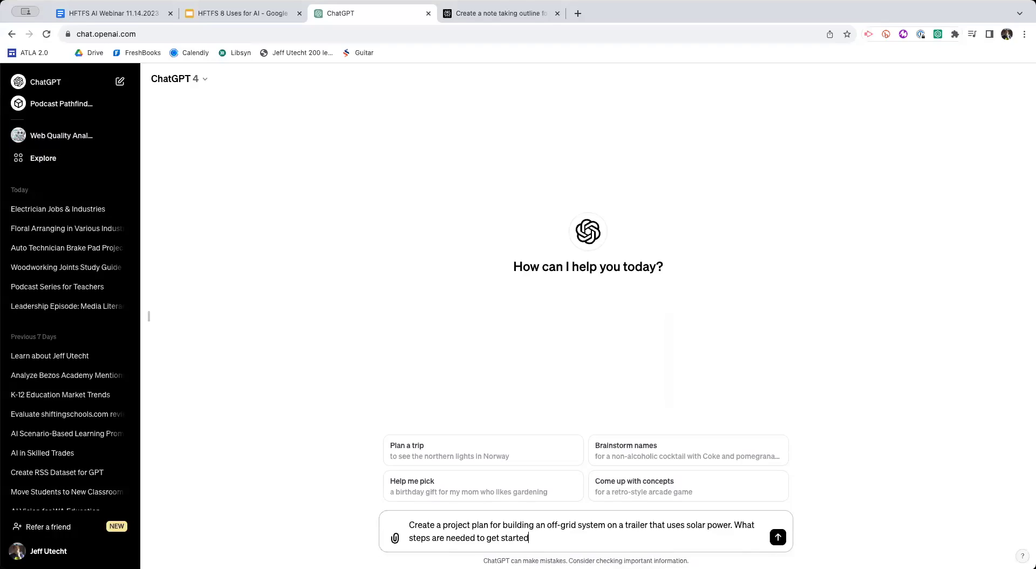
text(. What tools do you)
text(mmend and wow much time)
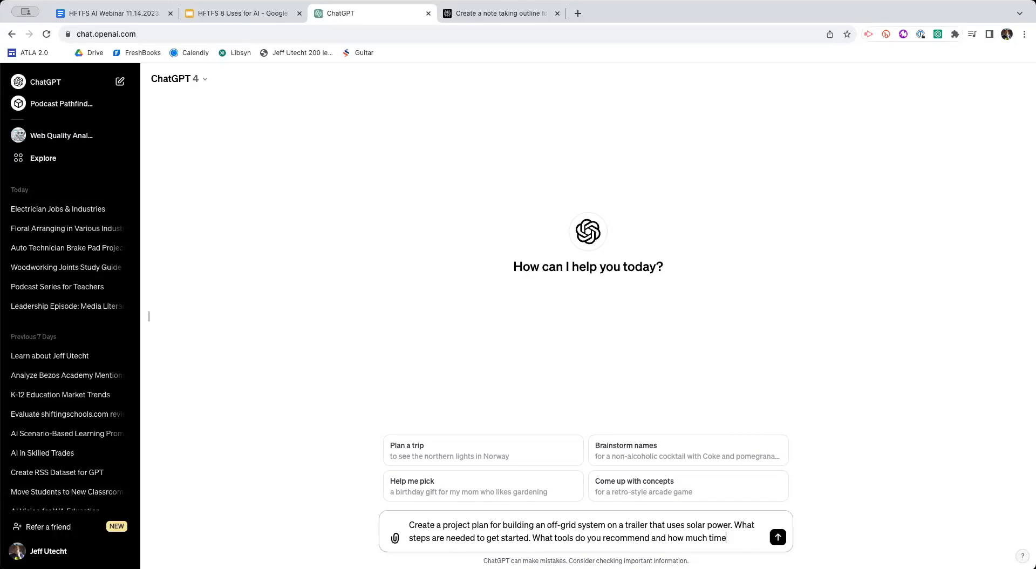
Step: Complete the prompt with "do you think each of the different parts of the project might take. Please put into a table." and submit it
text( do you think)
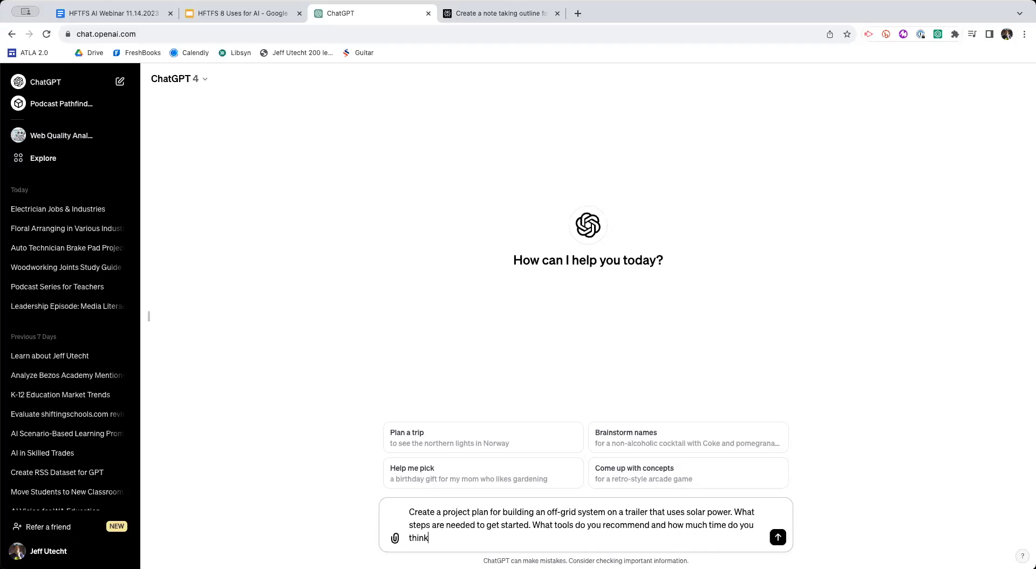
text( i)
key(BackSpace)
text(each of the different parts fo the pr)
key(BackSpace)
key(BackSpace)
key(BackSpace)
key(BackSpace)
key(BackSpace)
key(BackSpace)
text(of the project might )
text(g)
text(take. Pl)
text(ie)
text(ase put in)
text(to a tab)
text(le)
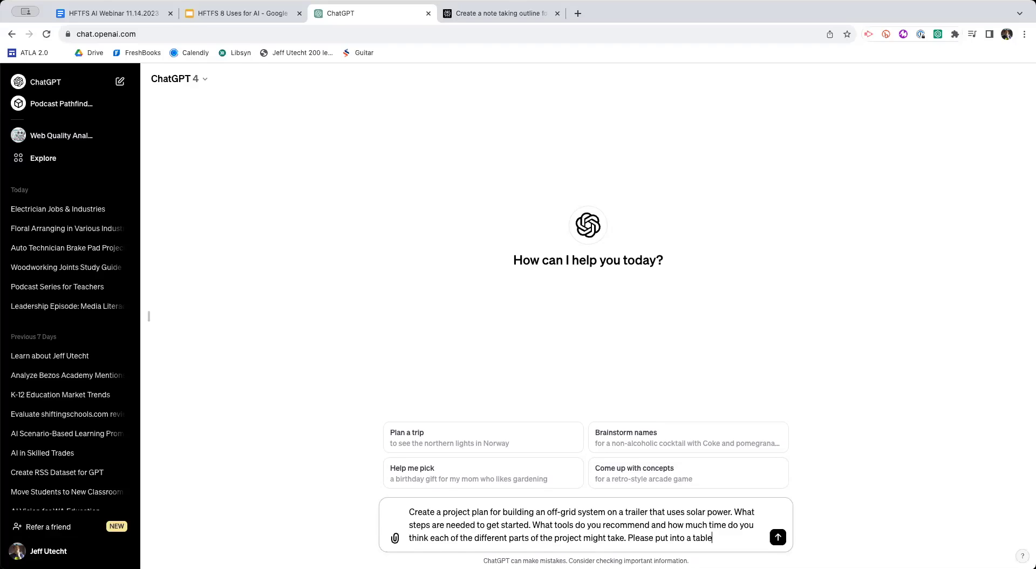
text(.)
key(Return)
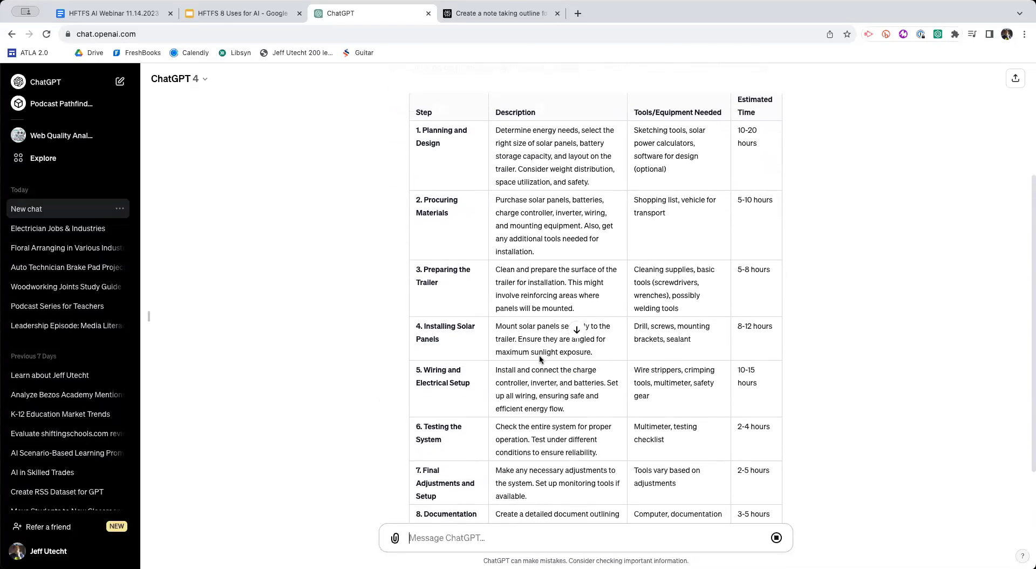
Step: Copy the description of the Planning and Design step from the solar trailer project plan table
scroll(537, 361, up, 3)
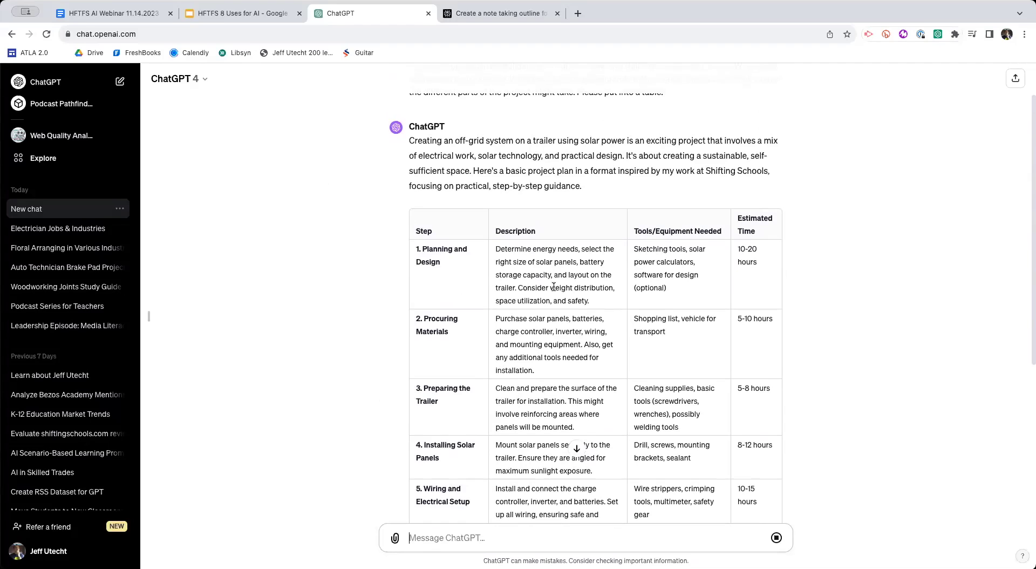
scroll(540, 276, down, 1)
drag(495, 222, 599, 278)
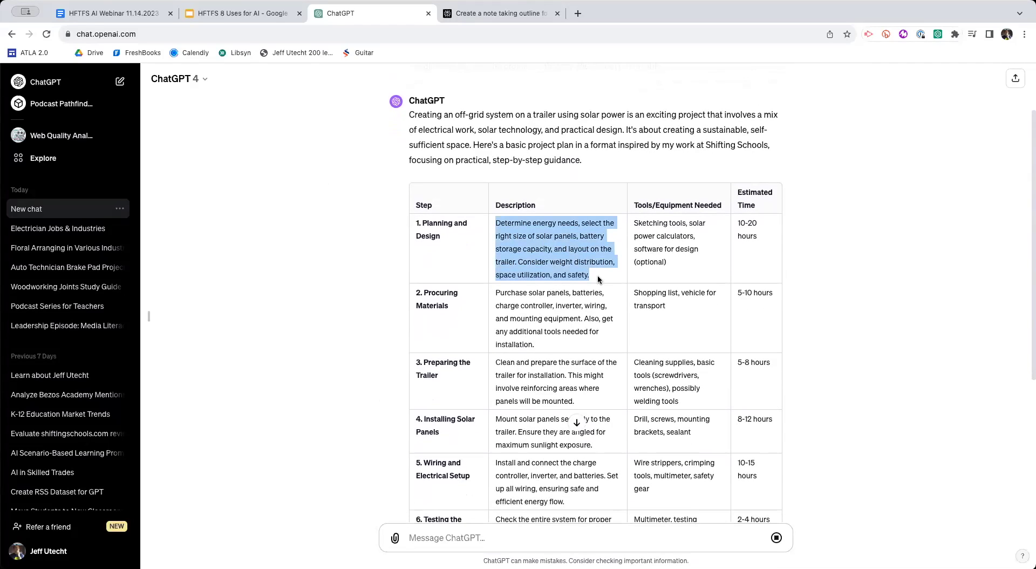
right_click(541, 249)
click(564, 273)
Step: Begin a follow-up message with "For this:" and paste the copied Planning and Design description after it
click(412, 538)
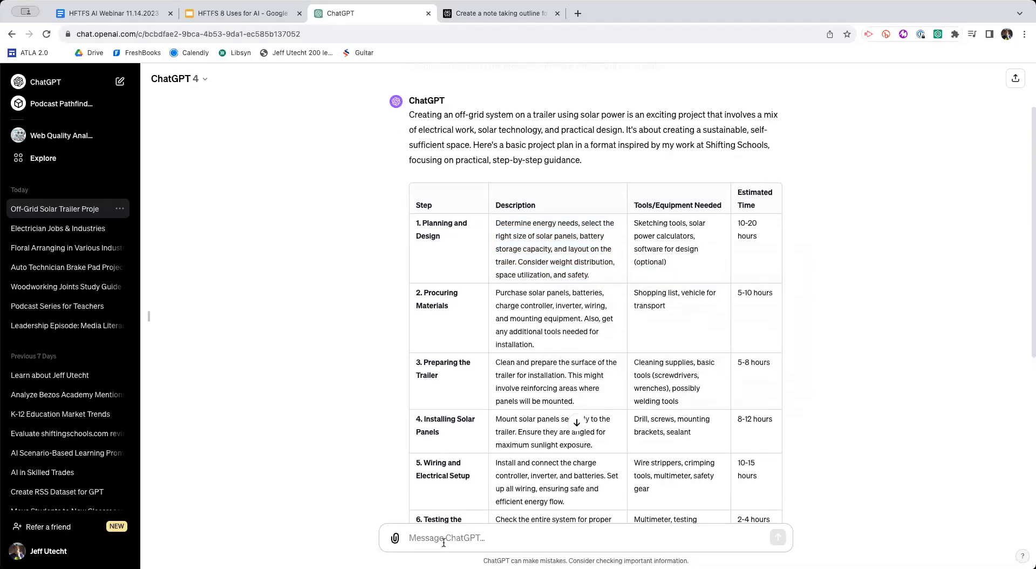
text(For this)
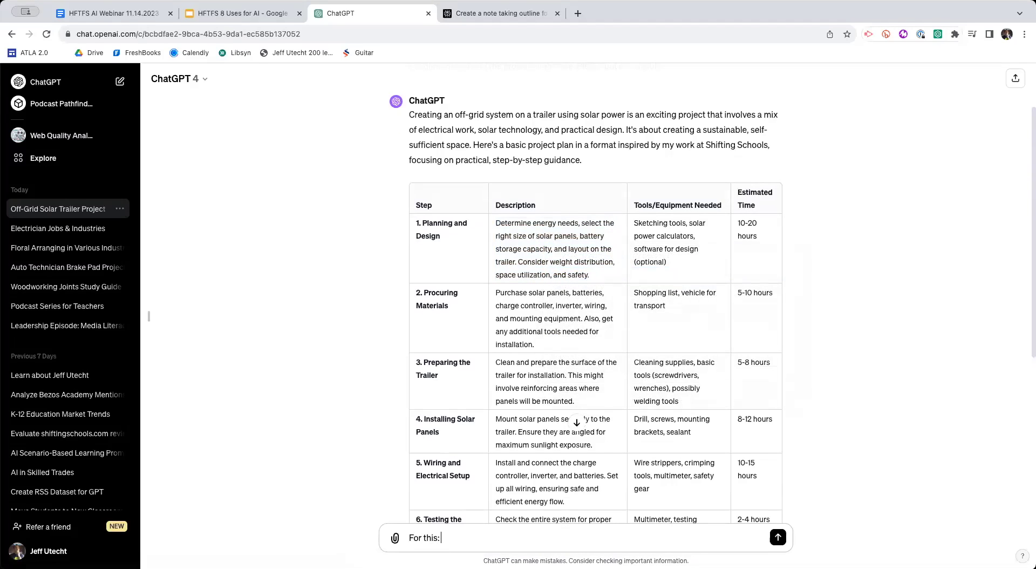
text(:)
key(super+v)
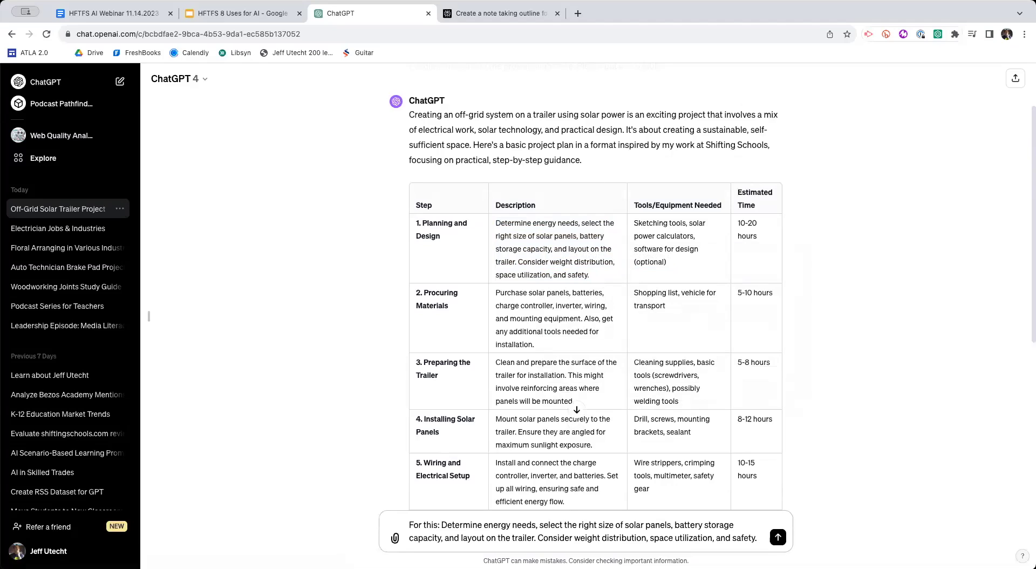
Step: Complete the follow-up prompt with "What are 5 things I need to consider and where should I start" and submit it
text(What are 5 things )
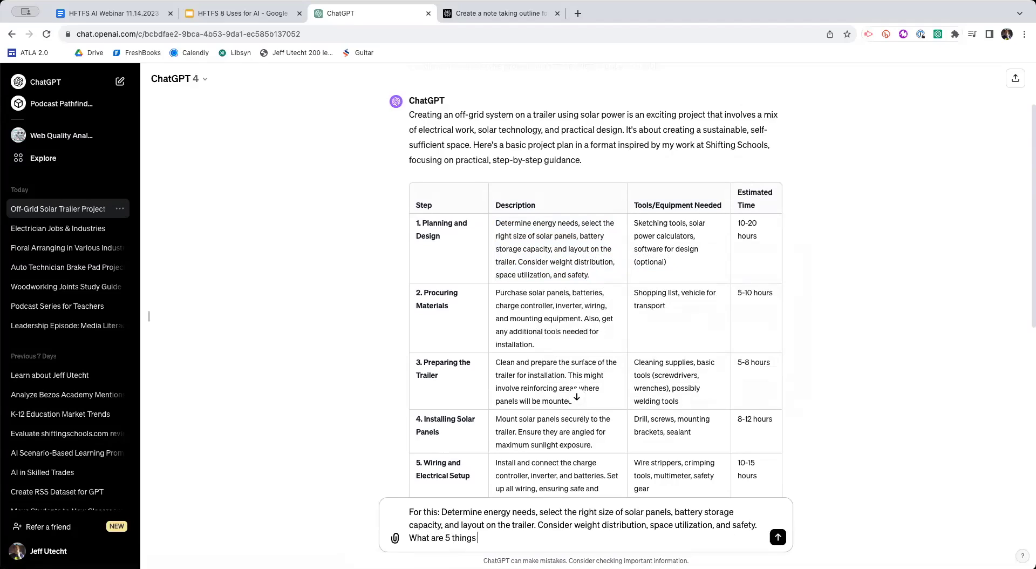
text(I need to consider and where shoul dl)
key(BackSpace)
key(BackSpace)
key(BackSpace)
text(d I start)
key(Return)
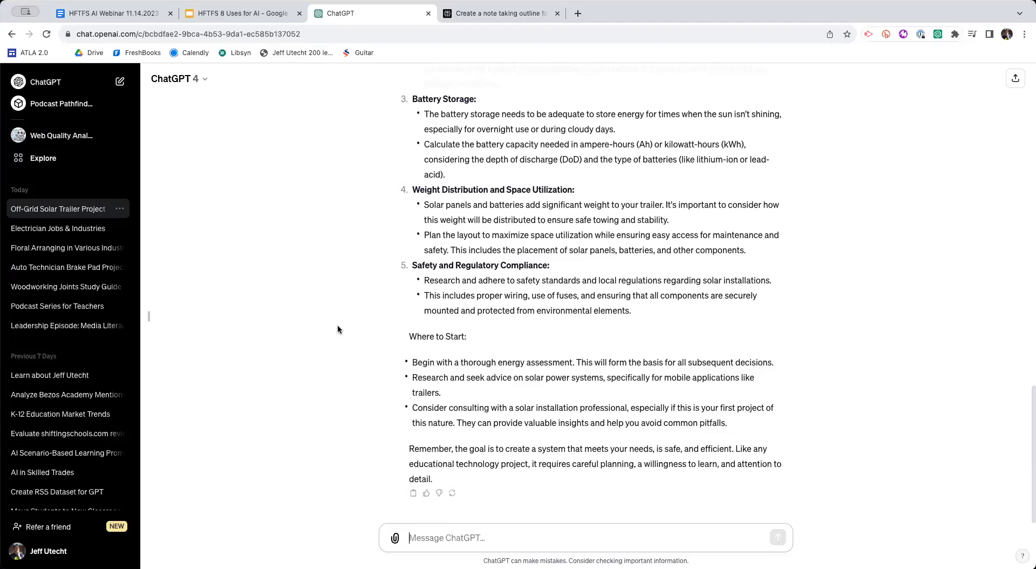
Step: Look back over the project plan table, and switch to the Google Slides presentation to show the budget starter prompt on slide 13
scroll(387, 342, up, 5)
scroll(384, 351, up, 15)
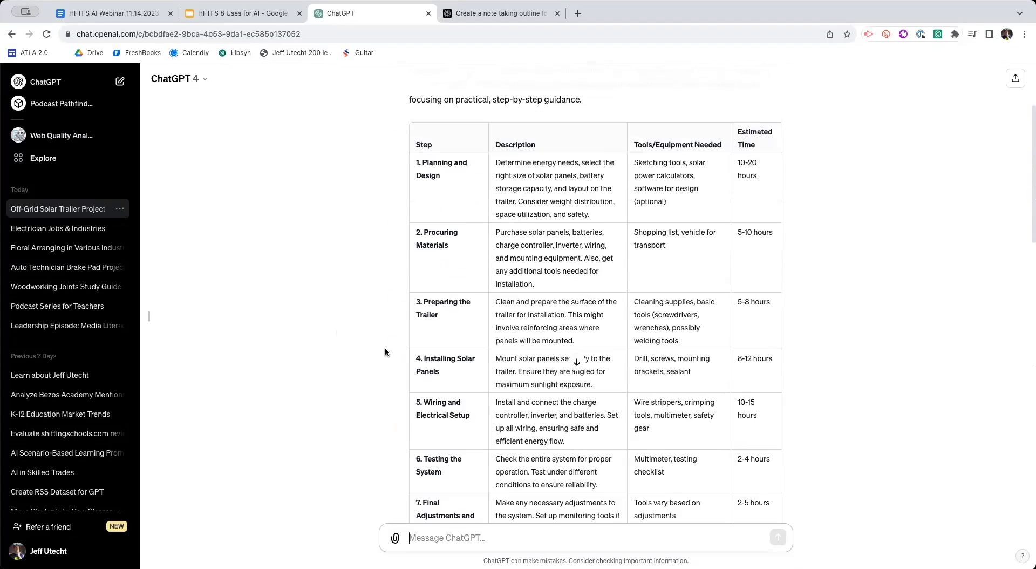
scroll(385, 351, down, 6)
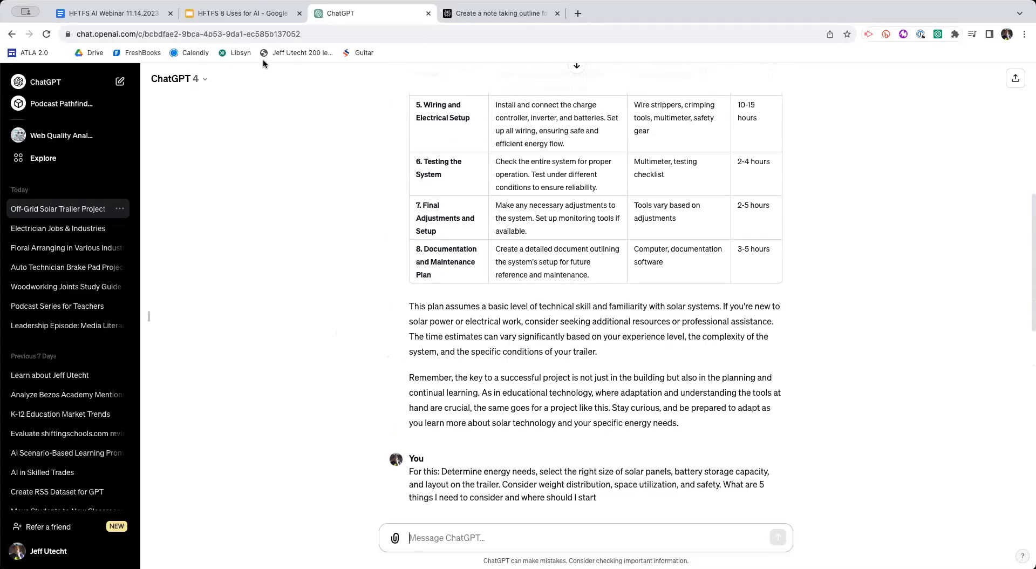
click(247, 15)
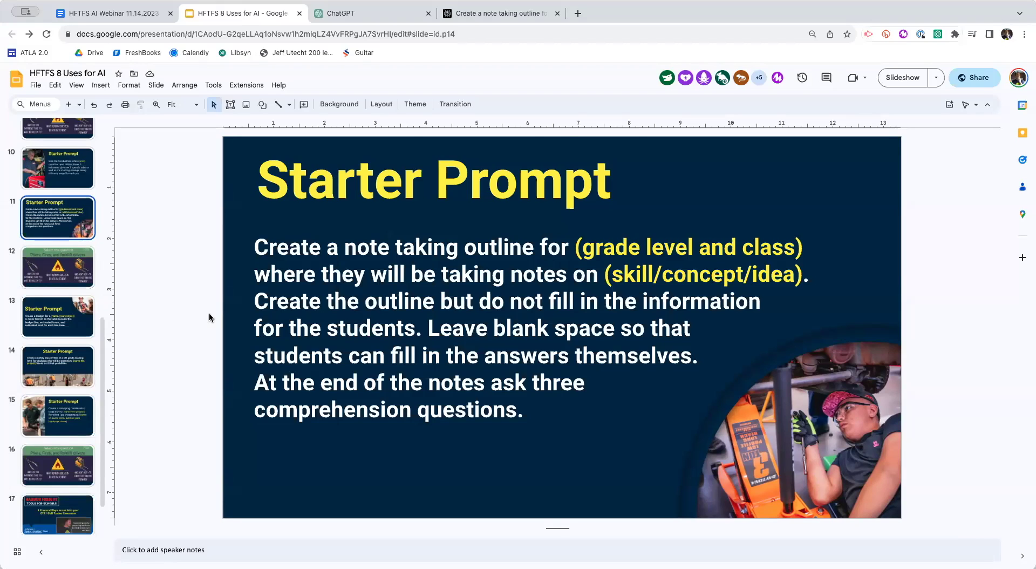
click(73, 319)
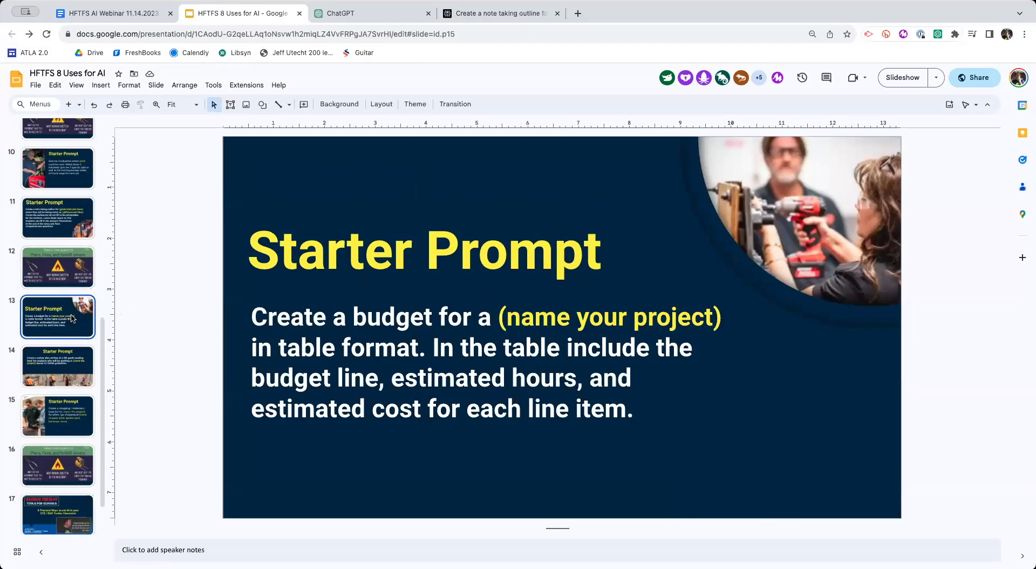